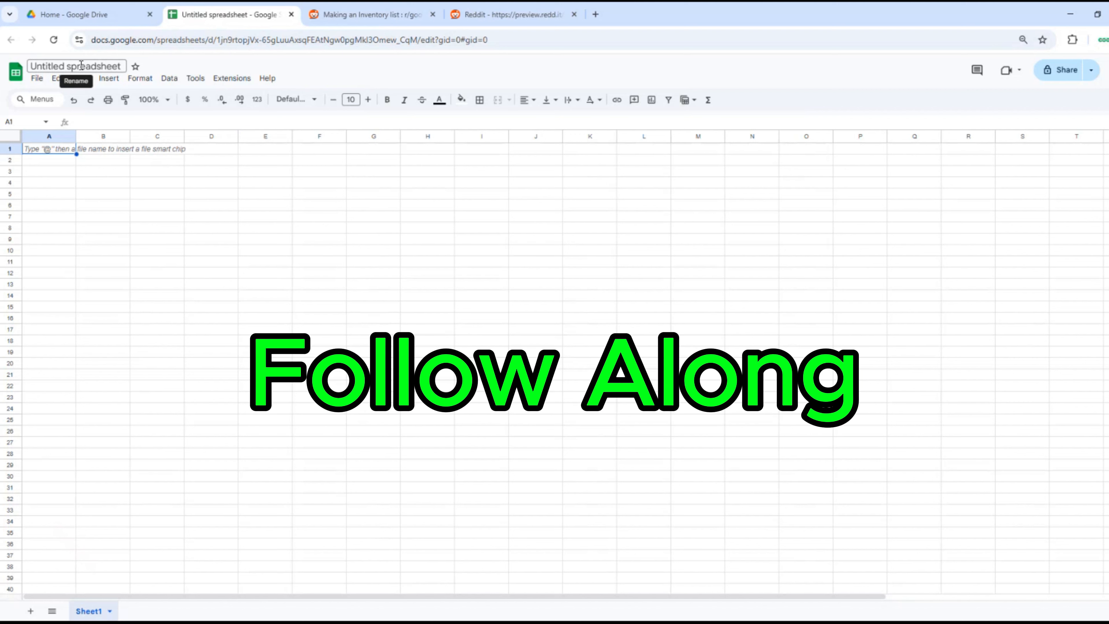
Rename the untitled spreadsheet as Inventory.
left_click(81, 66)
type("Inventory")
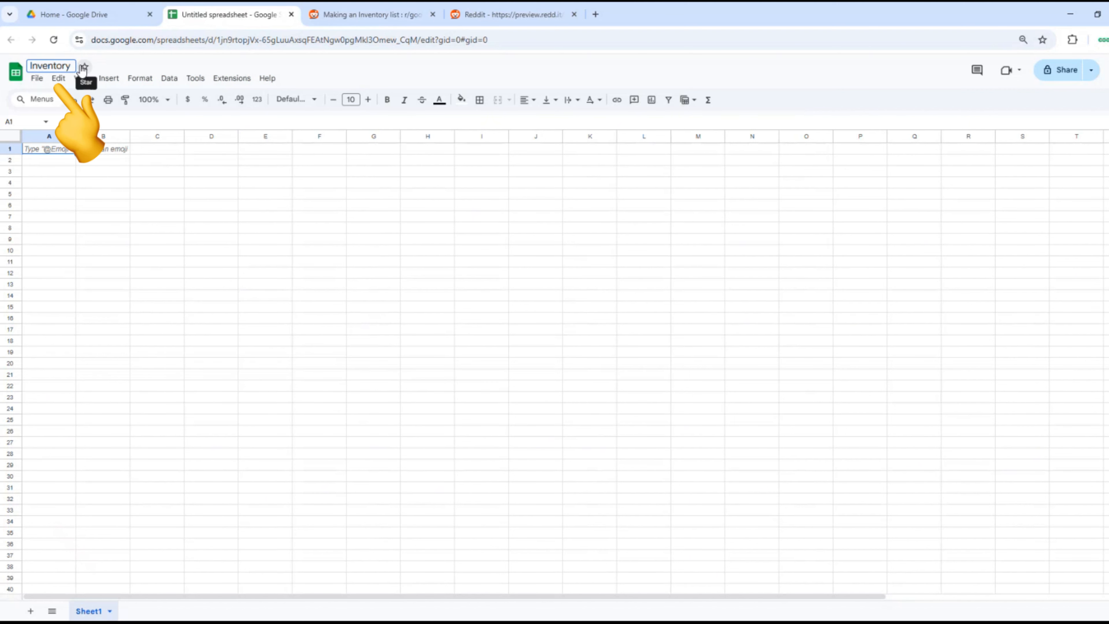
Review the Reddit post about making an inventory list and its example sheet image, and return to the spreadsheet.
key("ctrl+Tab")
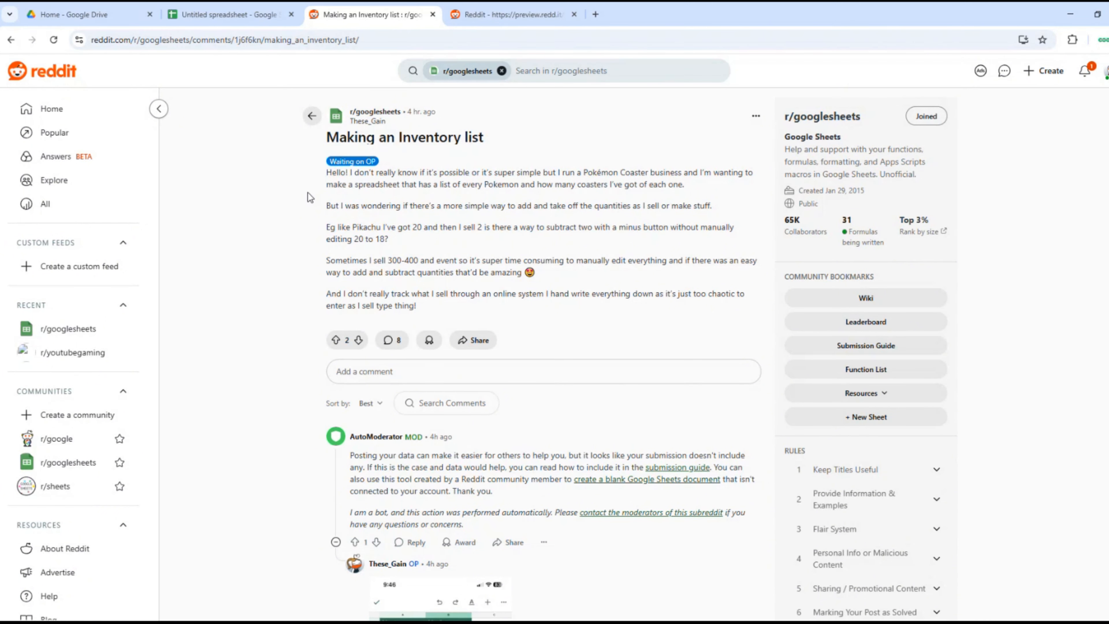
key("ctrl+Tab")
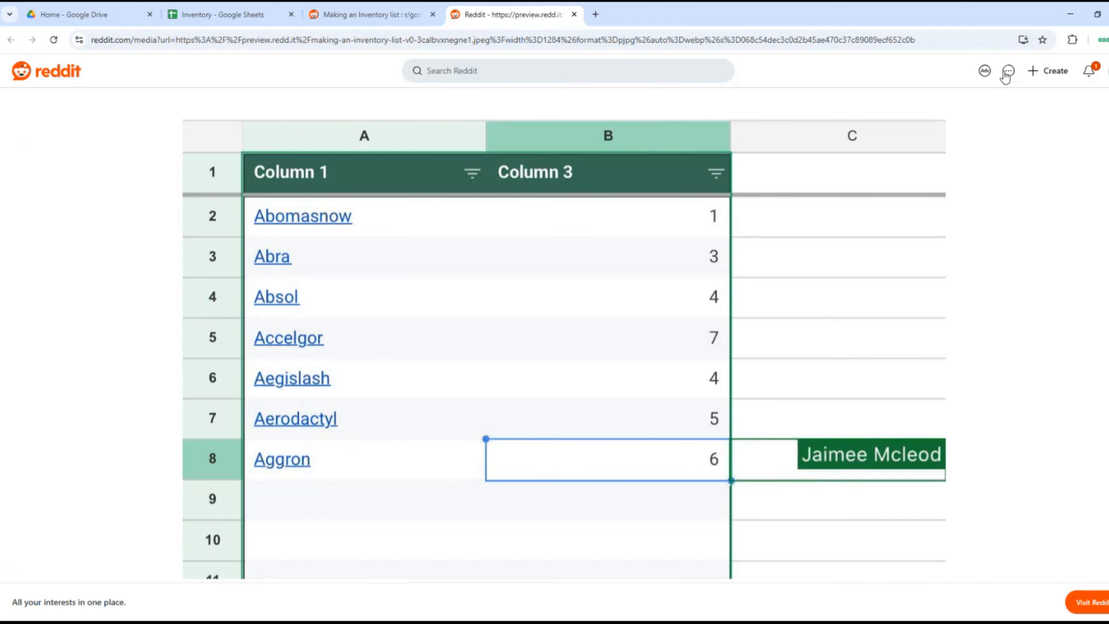
key("ctrl+w")
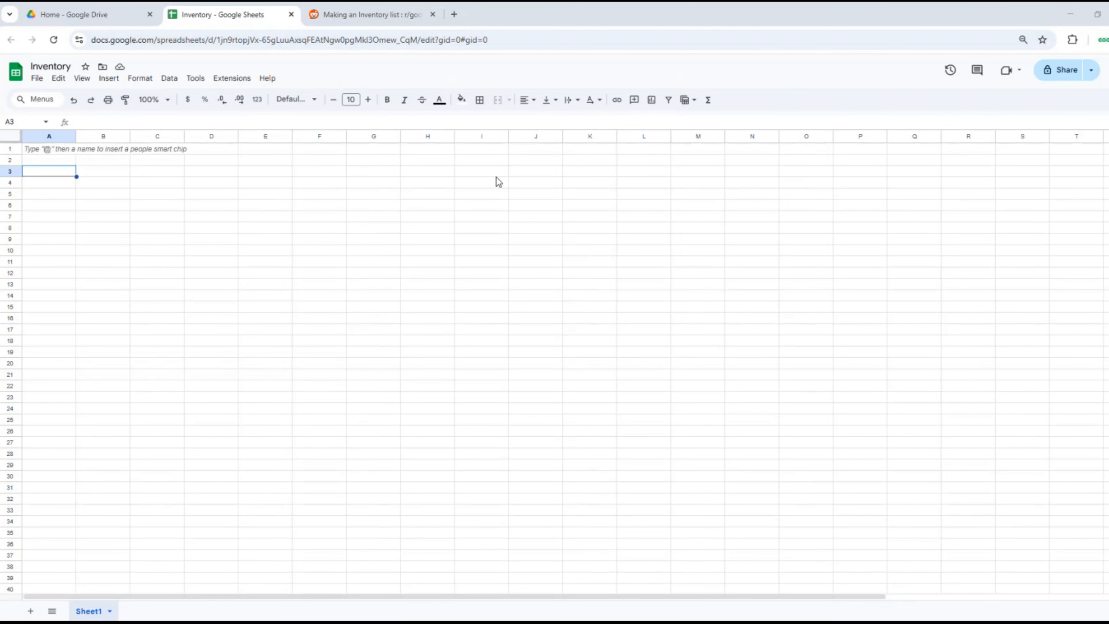
Enter the item names Abomasnow, Abra and Absol in cells A3 to A5.
type("Abc")
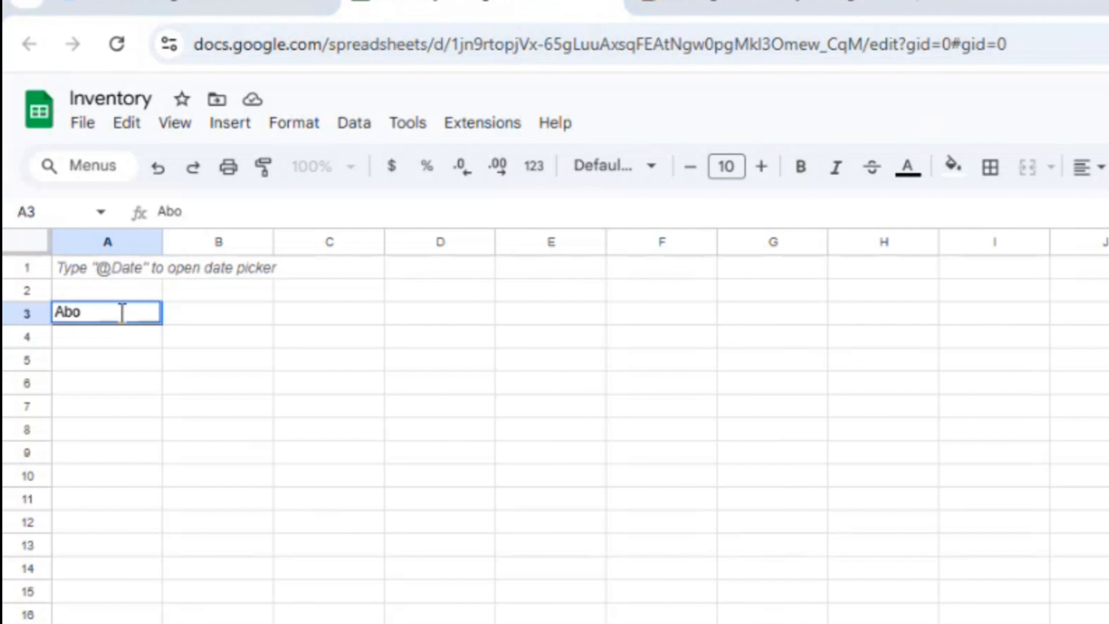
type("masnow")
key("Return")
type("Abra")
key("Return")
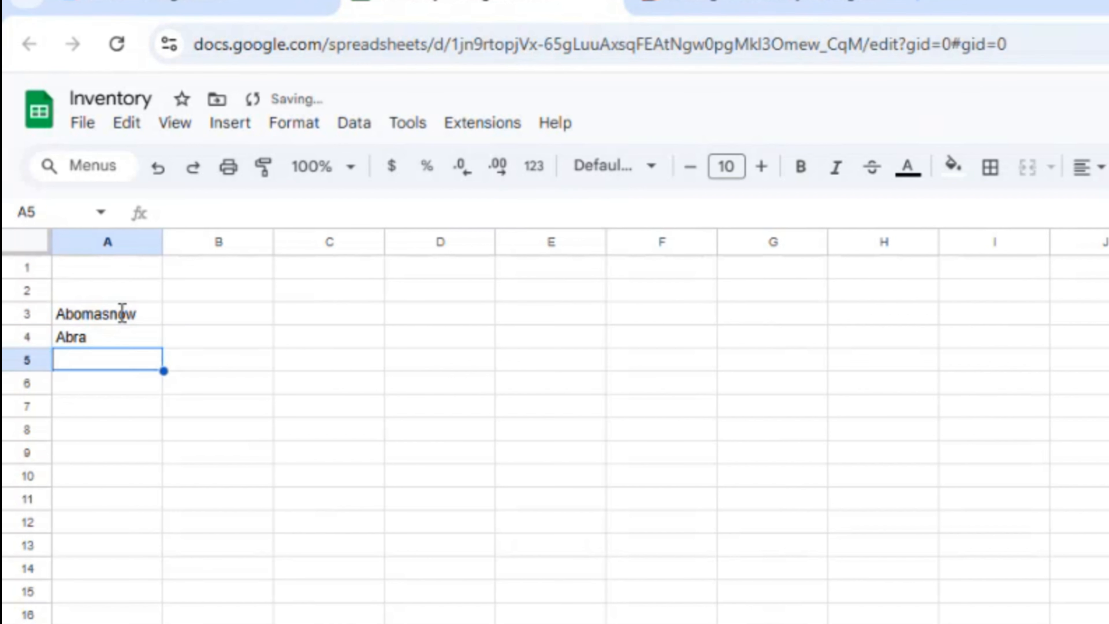
type("Absol")
key("Return")
Add Accelgor and Aegislash to the item list in cells A6 and A7.
type("Acceglor")
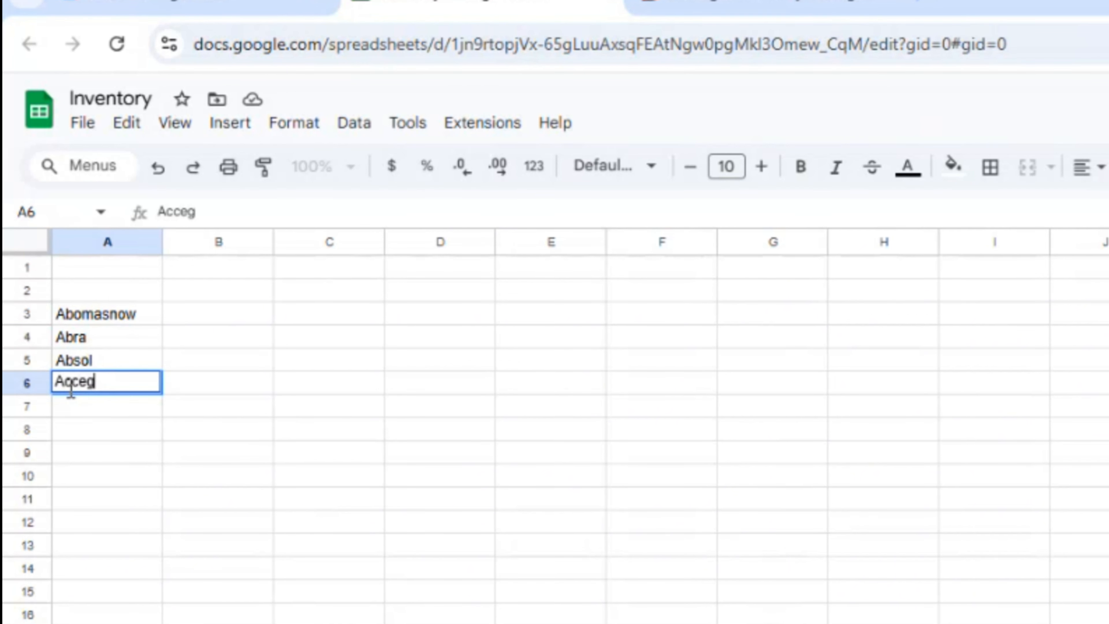
key("BackSpace")
key("BackSpace")
key("BackSpace")
key("BackSpace")
type("lgor")
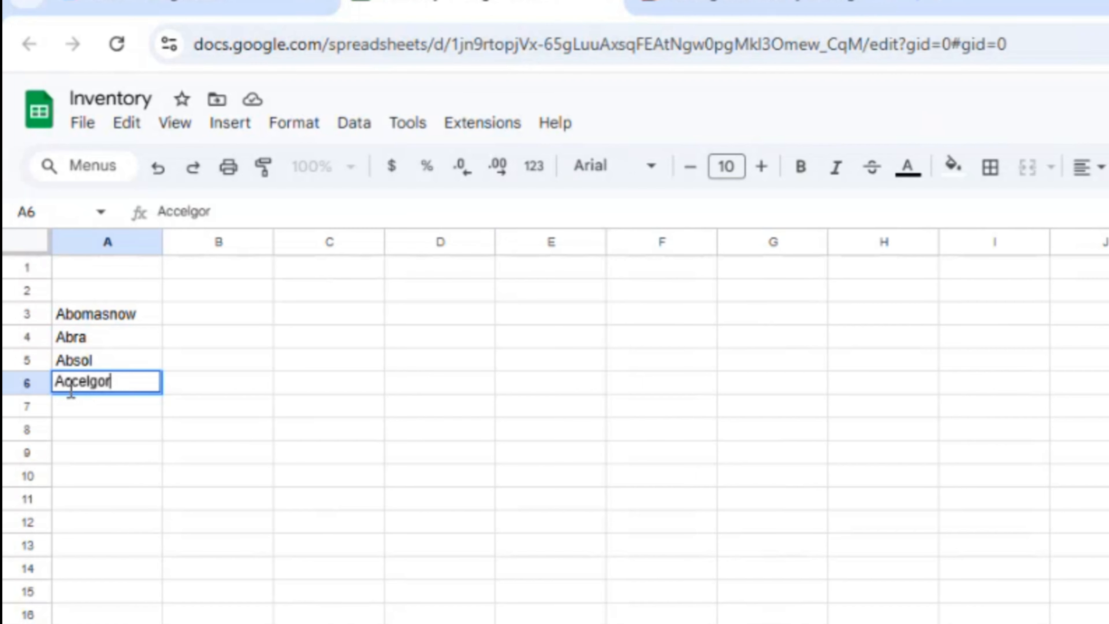
key("Return")
type("Aegislash")
key("Return")
Complete the item list with Aerodactyl and Aggron in cells A8 and A9.
type("Aerod")
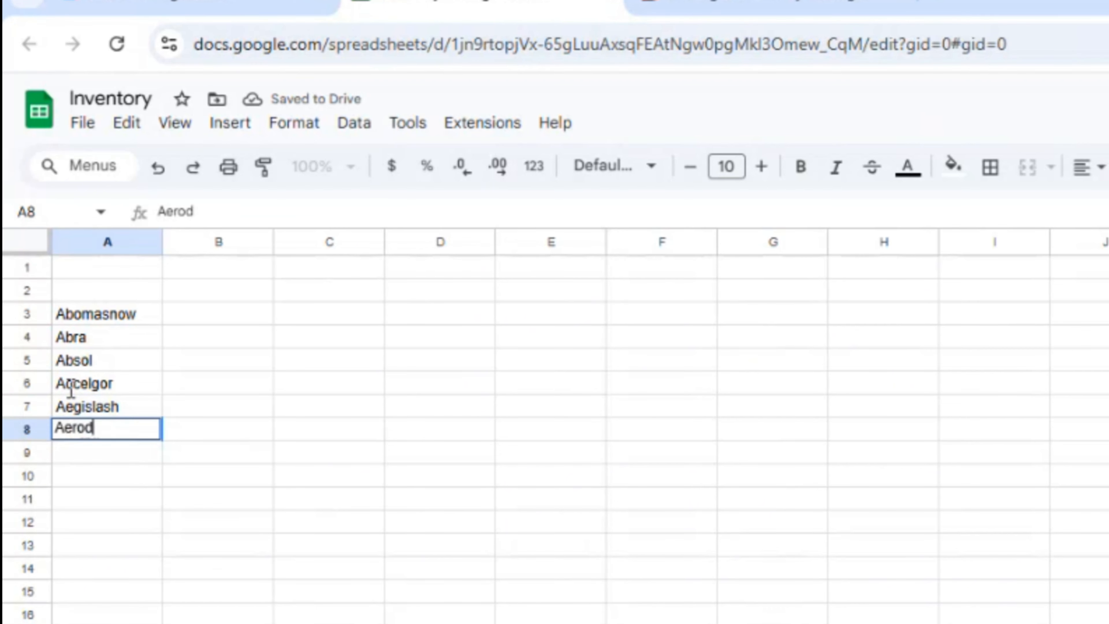
type("actyl")
key("Return")
type("Aggron")
key("Return")
Enter the column heading Inventory Balance in cell B2, above the item rows.
key("Up")
key("Up")
key("Up")
key("Up")
key("Up")
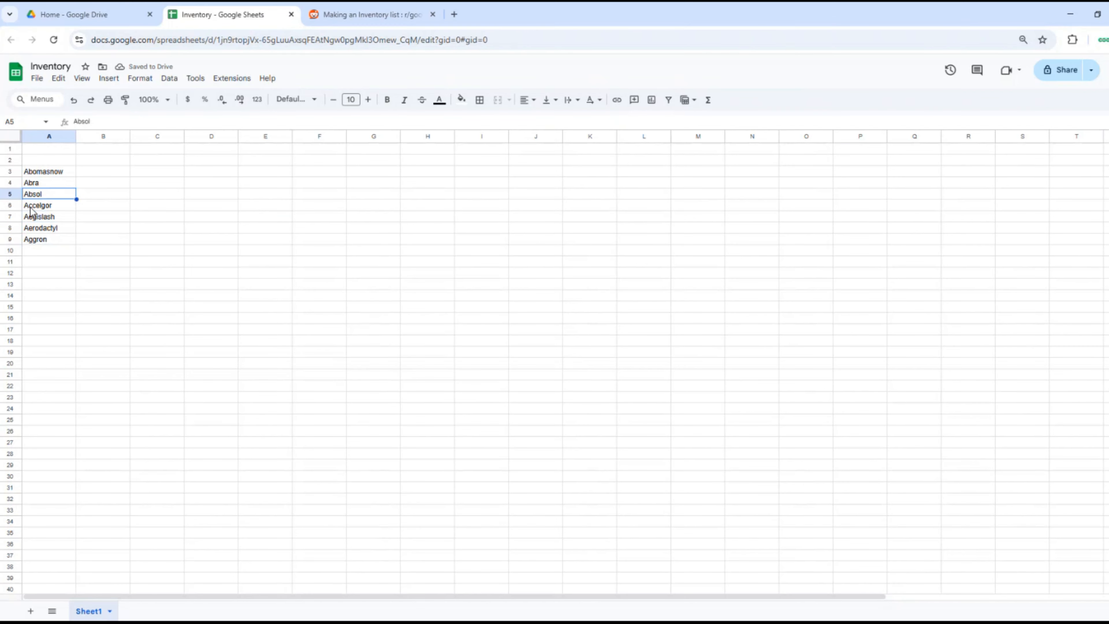
key("Up")
key("Up")
key("Right")
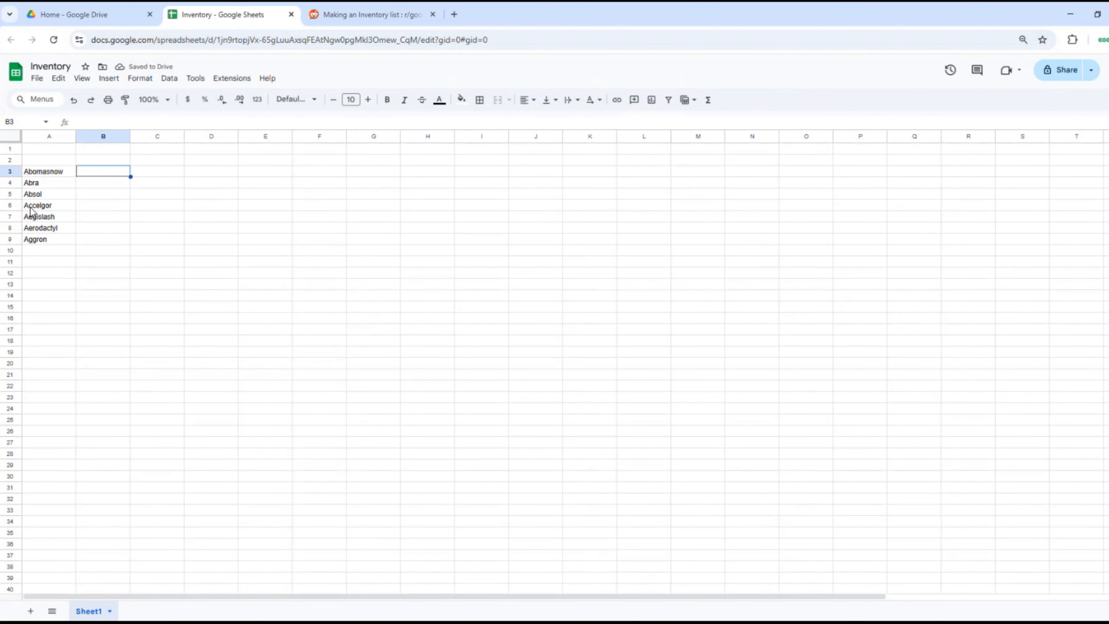
key("Up")
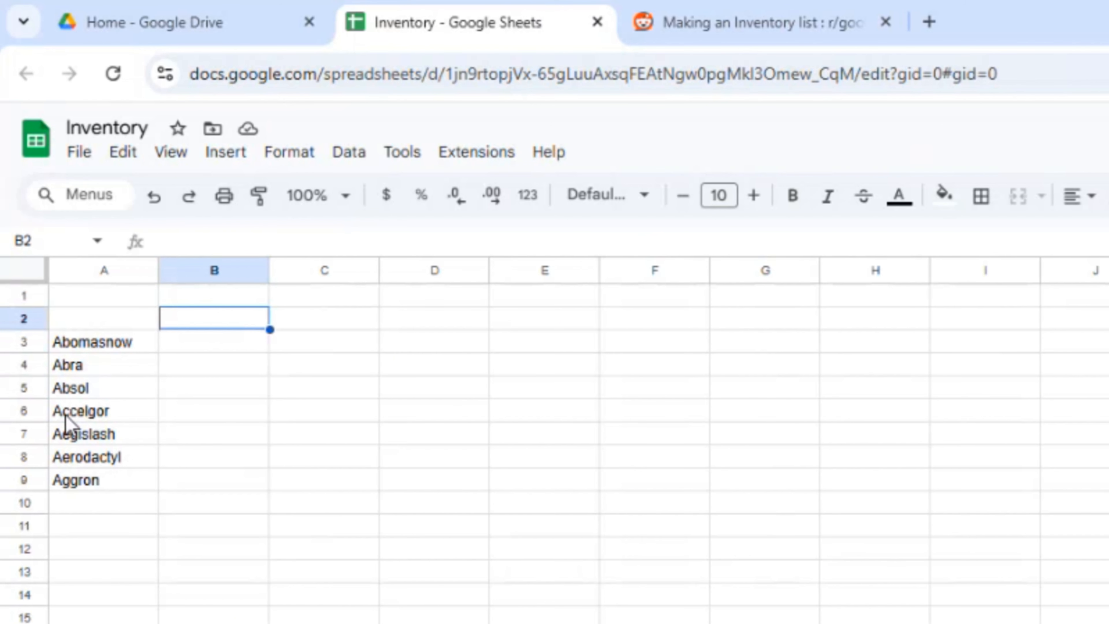
type("i")
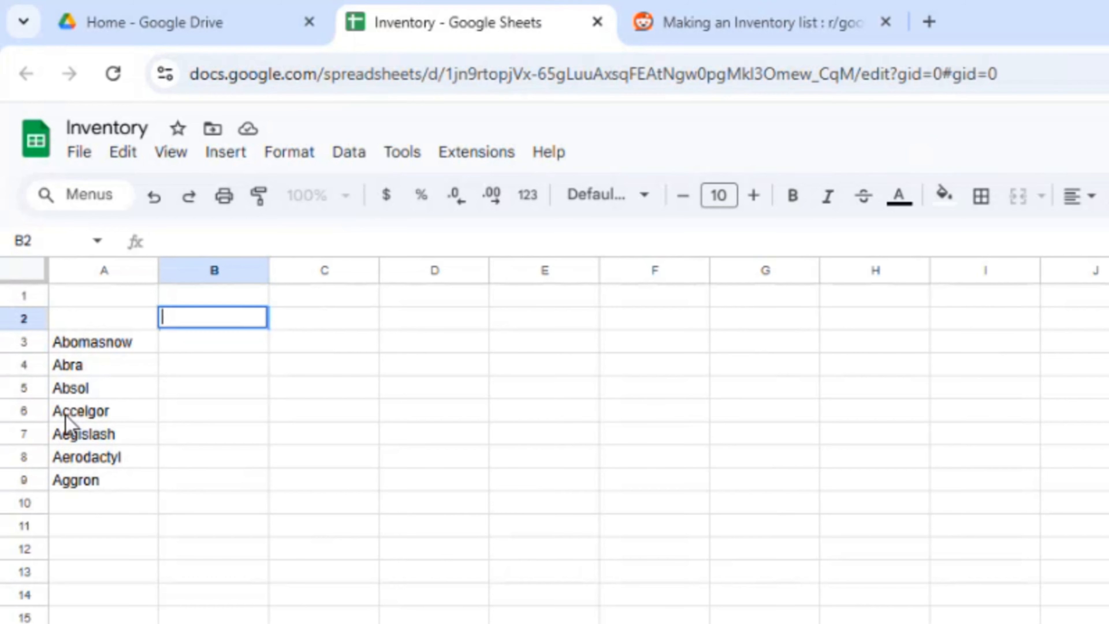
type("Inventory Balan")
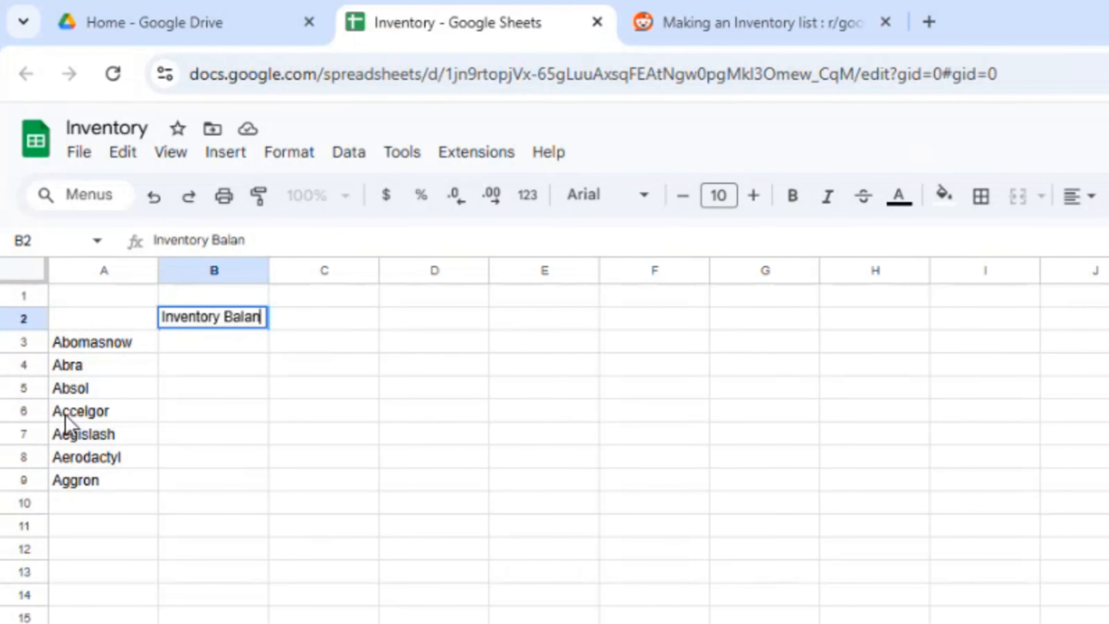
type("ce")
key("Return")
Title a separate item log Abomasnow in cell F2.
key("Down")
key("Right")
key("Right")
key("Right")
key("Right")
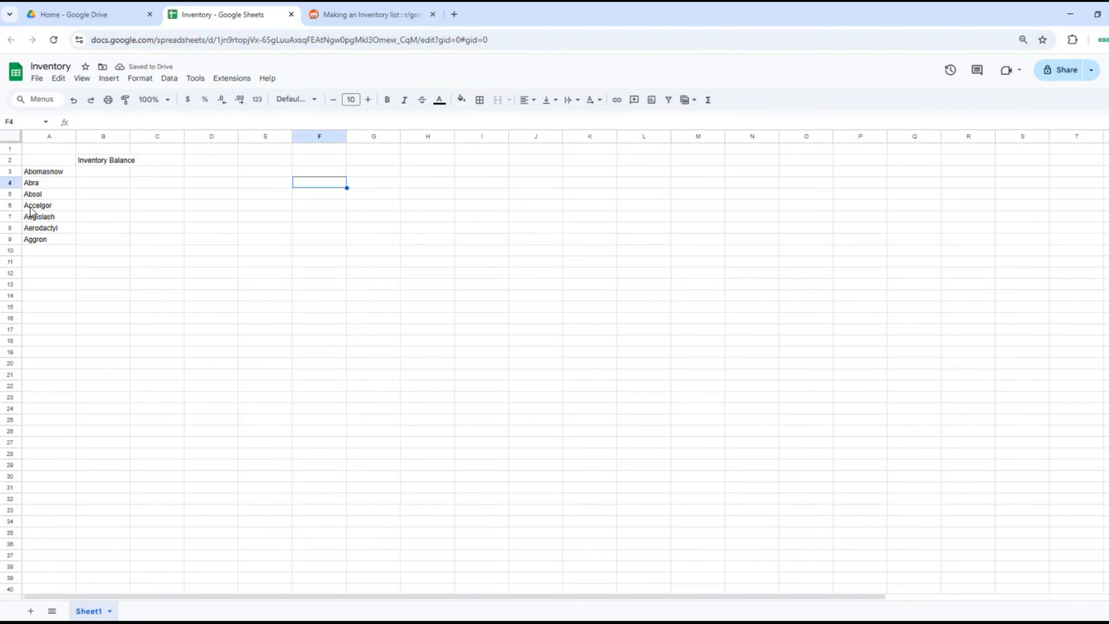
type("Abomasnow")
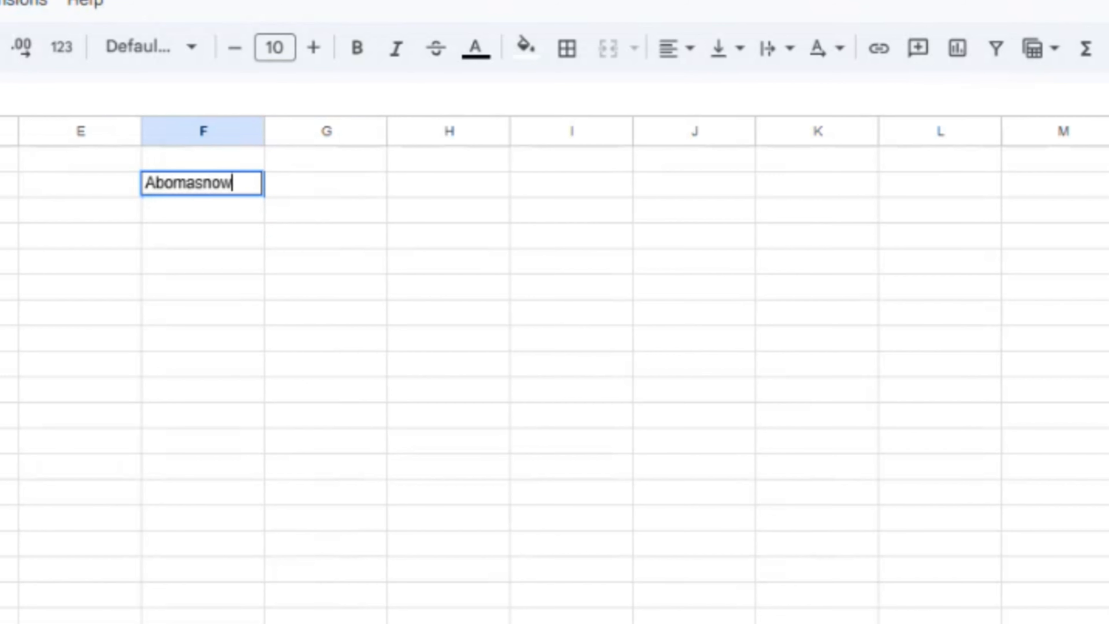
key("Return")
Enter the log headings Date, Description and Change in Inventory in cells F3 to H3.
type("Date")
key("Tab")
type("T")
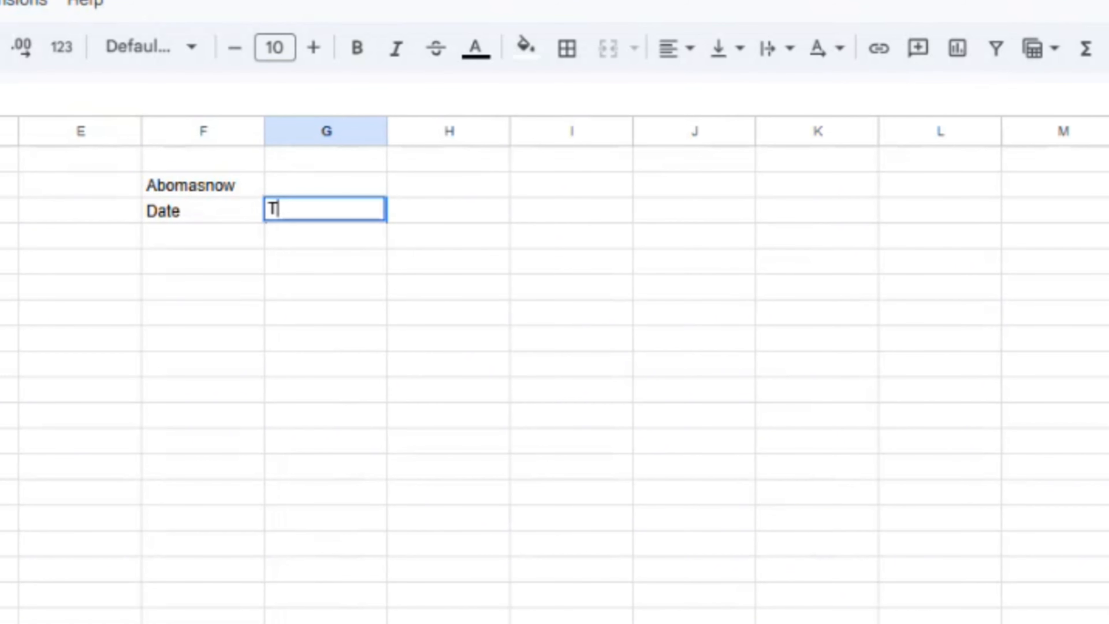
type("escription")
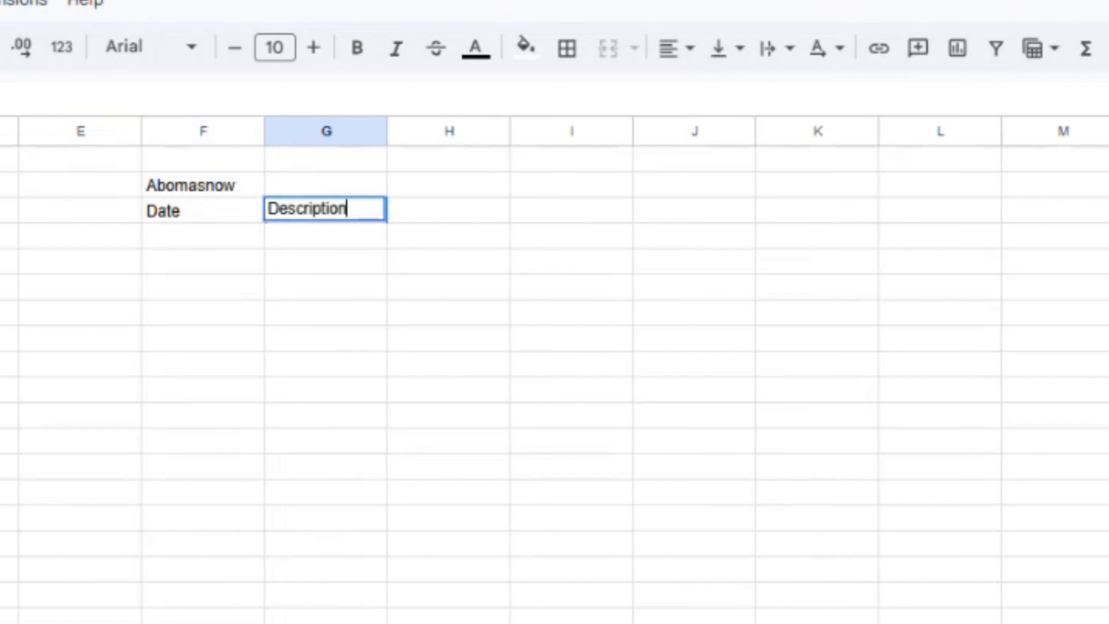
key("Tab")
type("Change in Inventory")
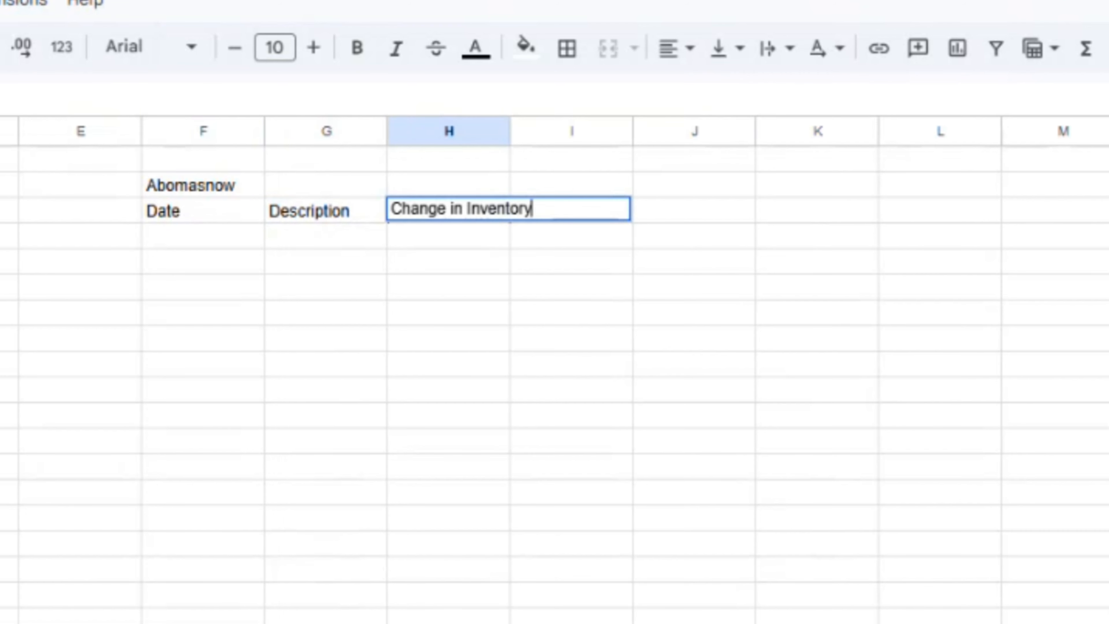
key("Return")
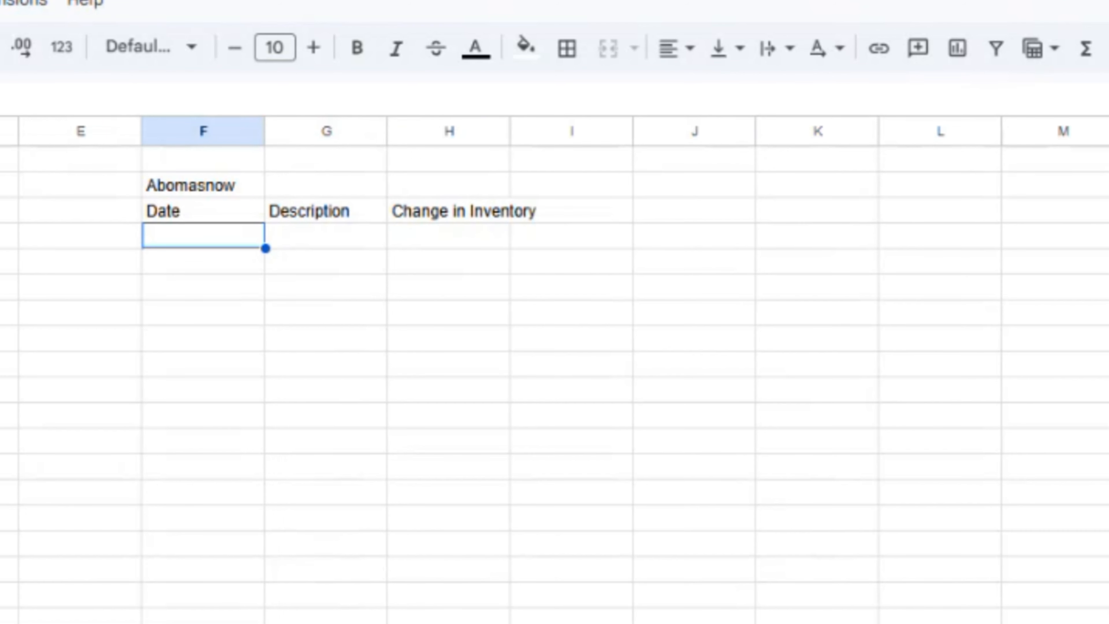
Record the first log entry in row 4 with date 3/8/2025, description make and change 5.
type("3/8/2025")
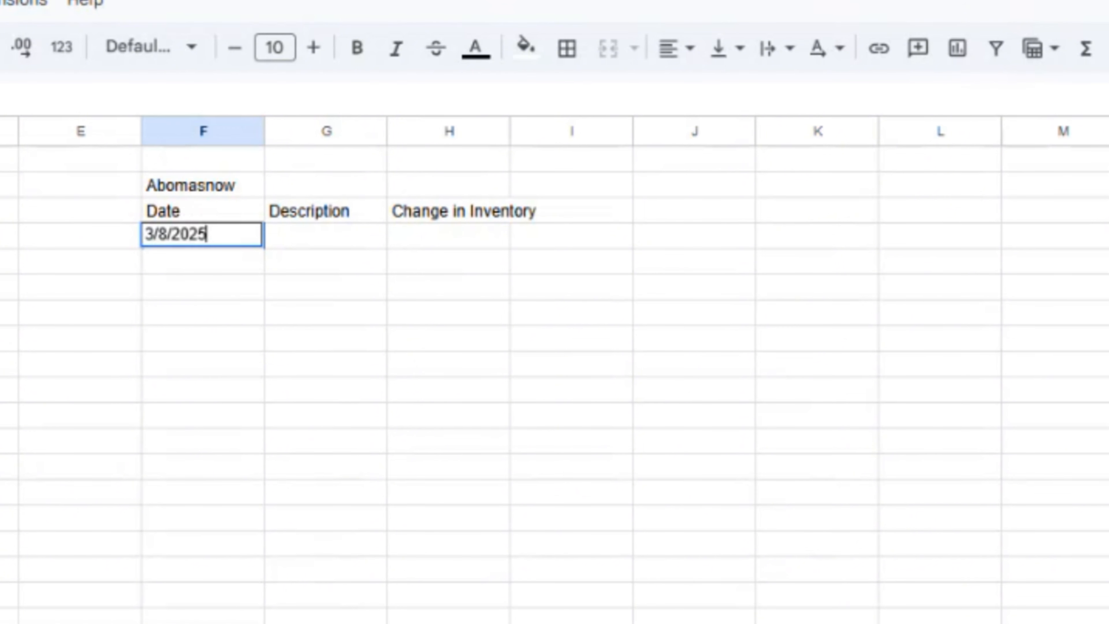
key("Tab")
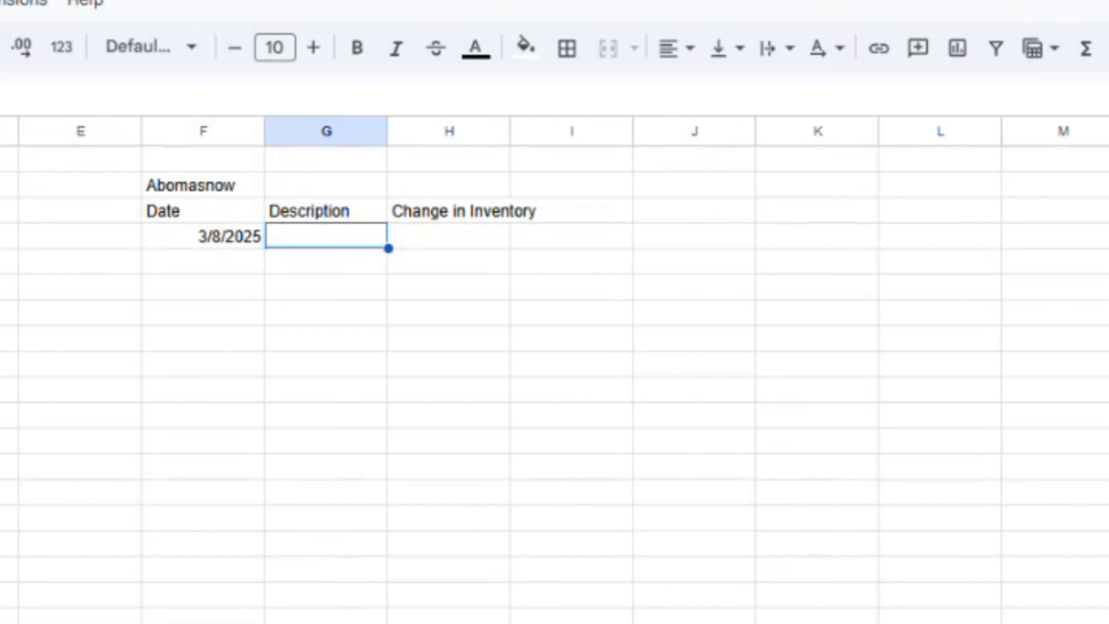
type("make")
key("Tab")
type("5")
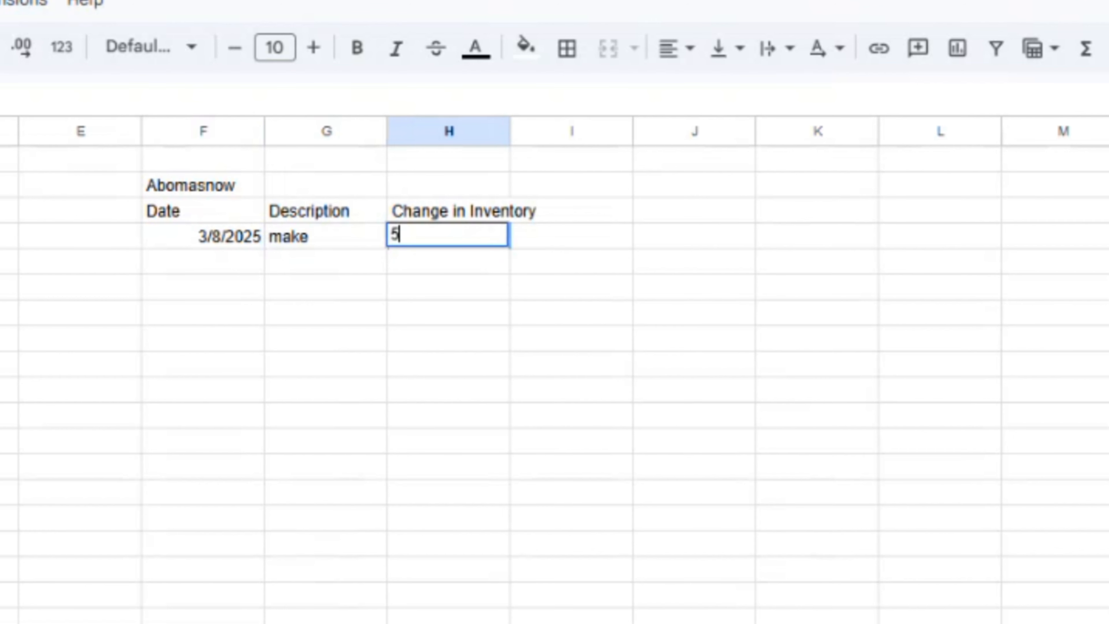
key("Return")
Record the second log entry in row 5 with date 3/9/25, description Sell and change 3.
type("3/9/25")
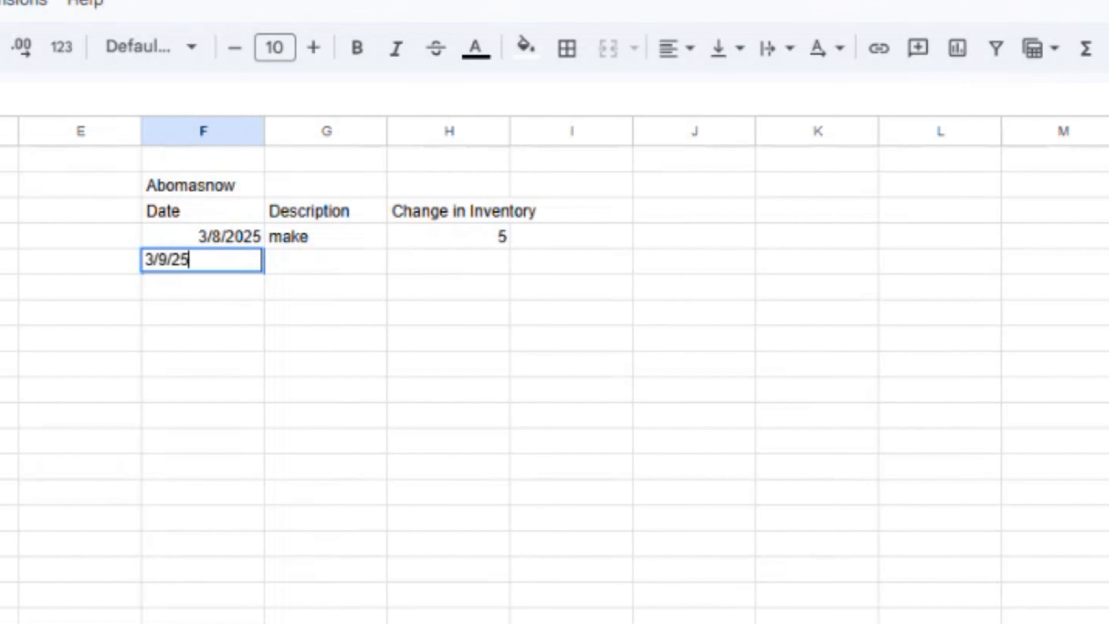
key("Return")
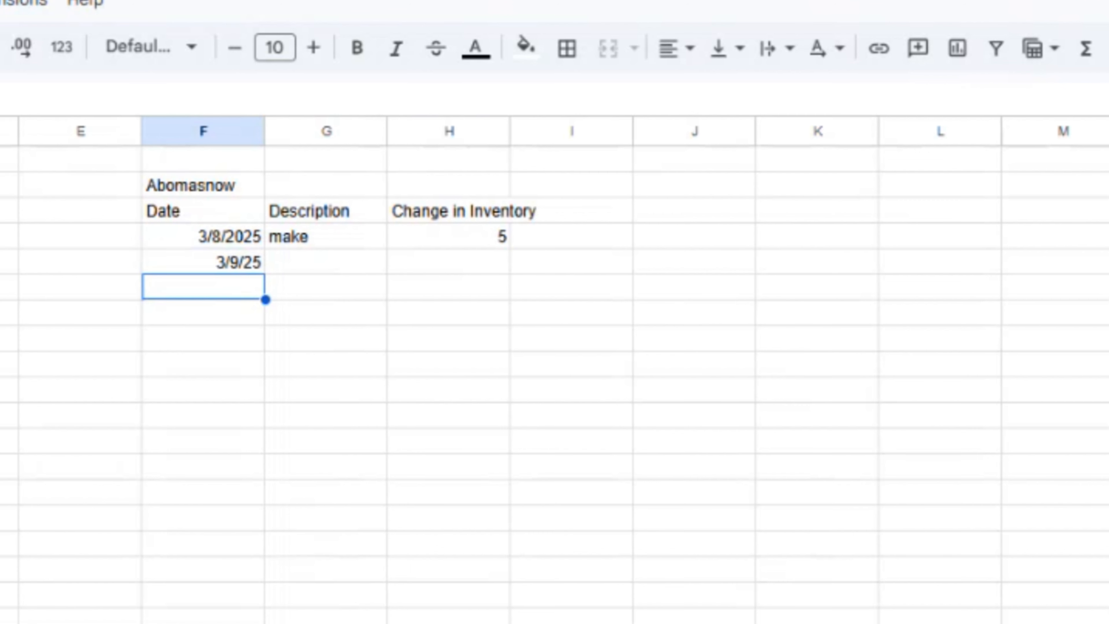
key("Up")
key("Right")
type("S")
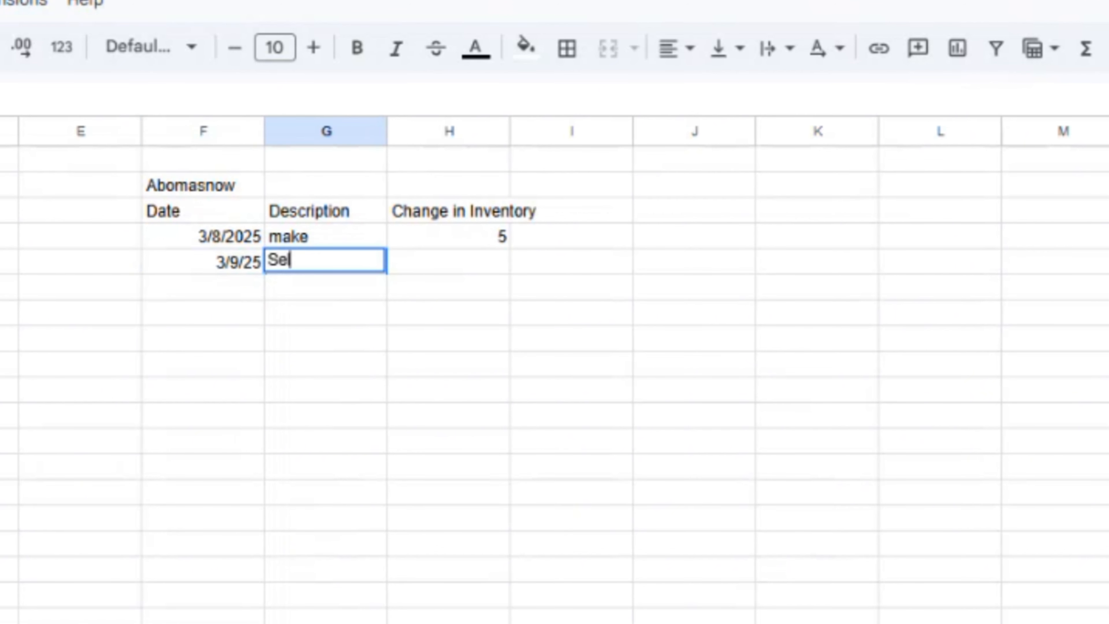
key("Tab")
type("3")
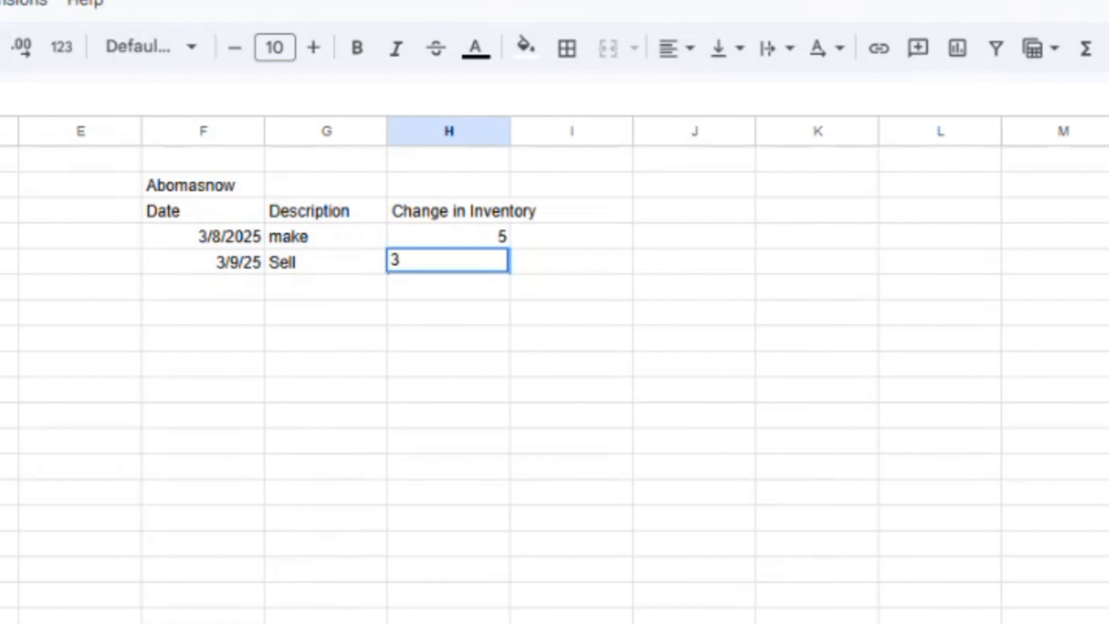
key("Return")
Total the Abomasnow inventory changes in cell H2 with a SUM formula over H4:H160.
key("Up")
key("Up")
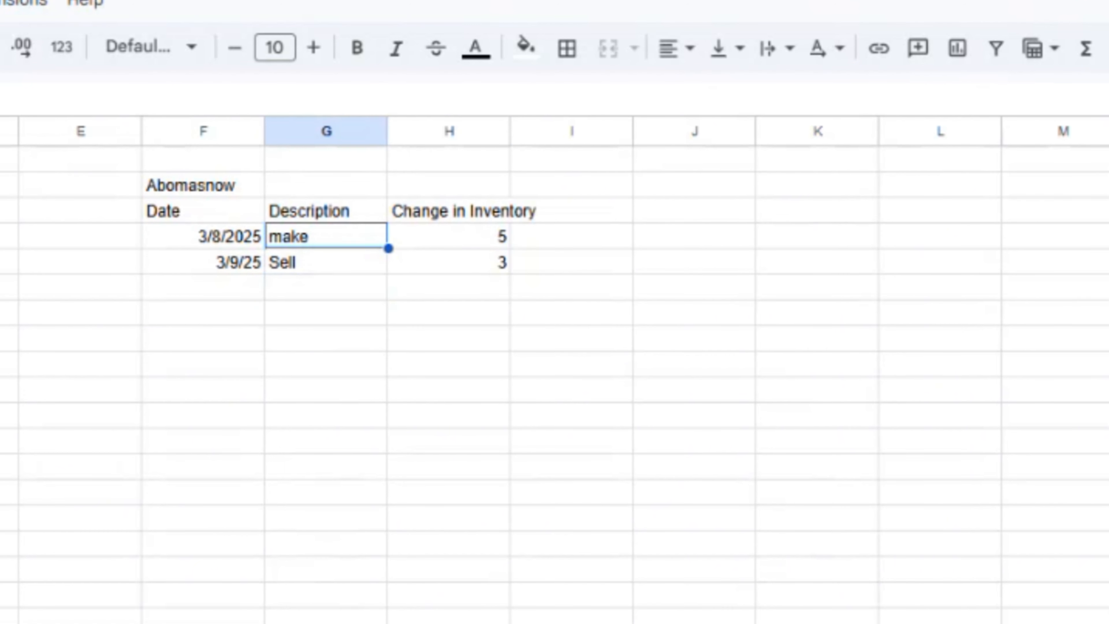
key("Up")
key("Up")
key("Up")
key("Right")
type("=")
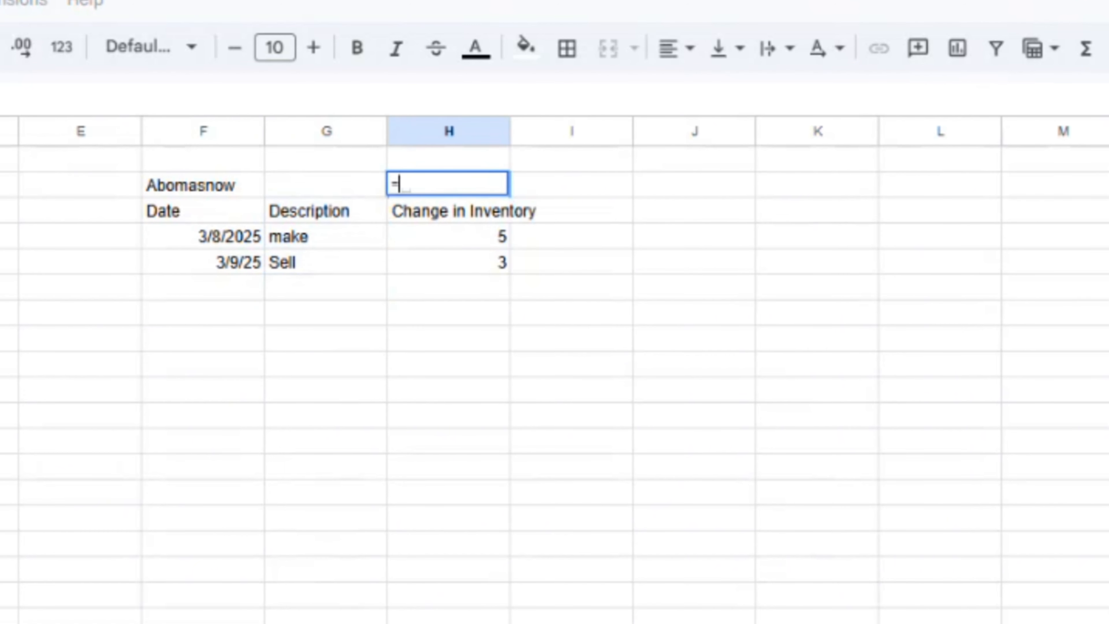
type("sum(")
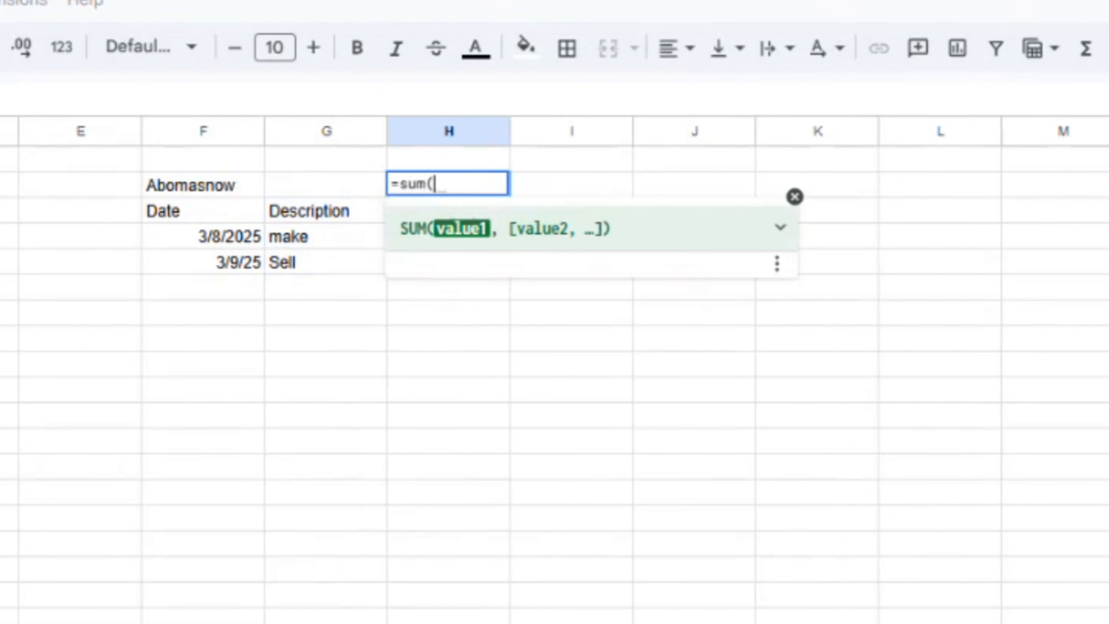
key("Down")
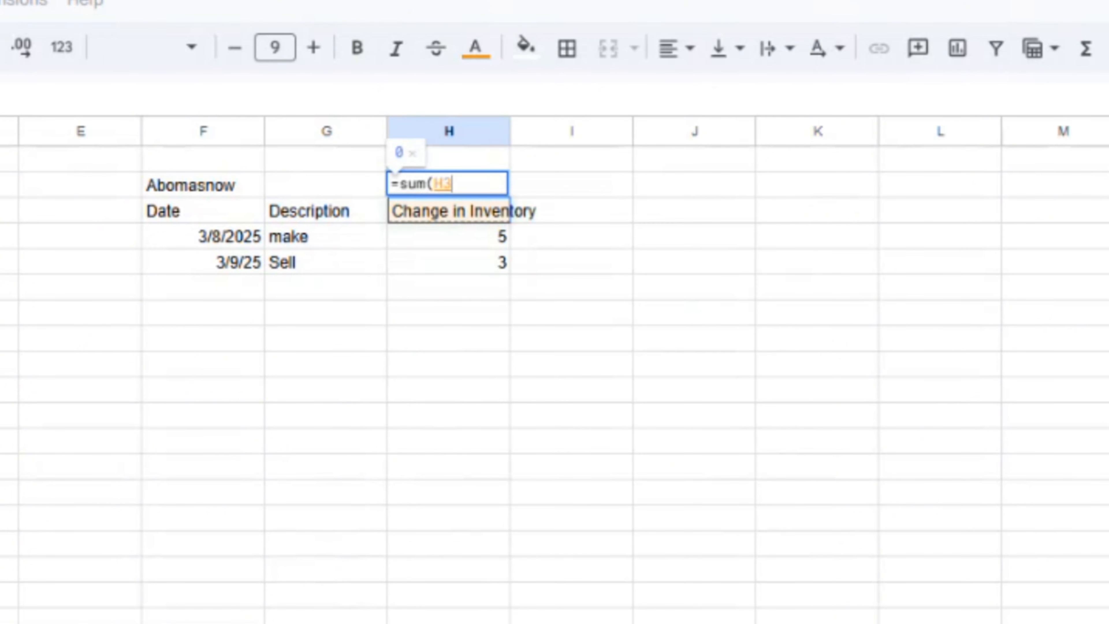
key("Down")
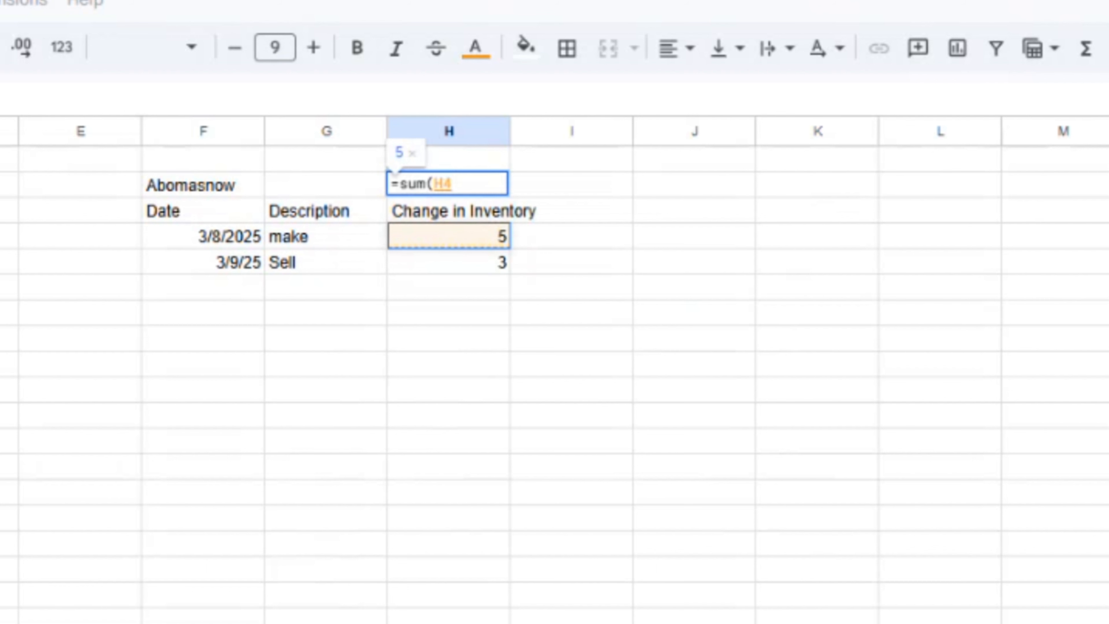
key("shift+Page_Down")
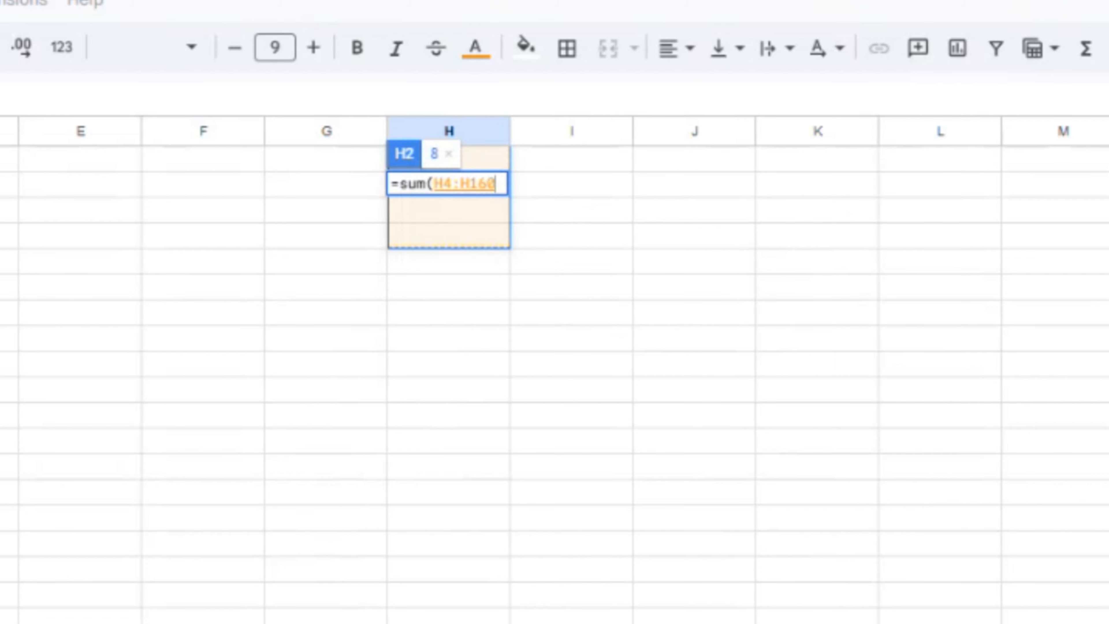
key("Escape")
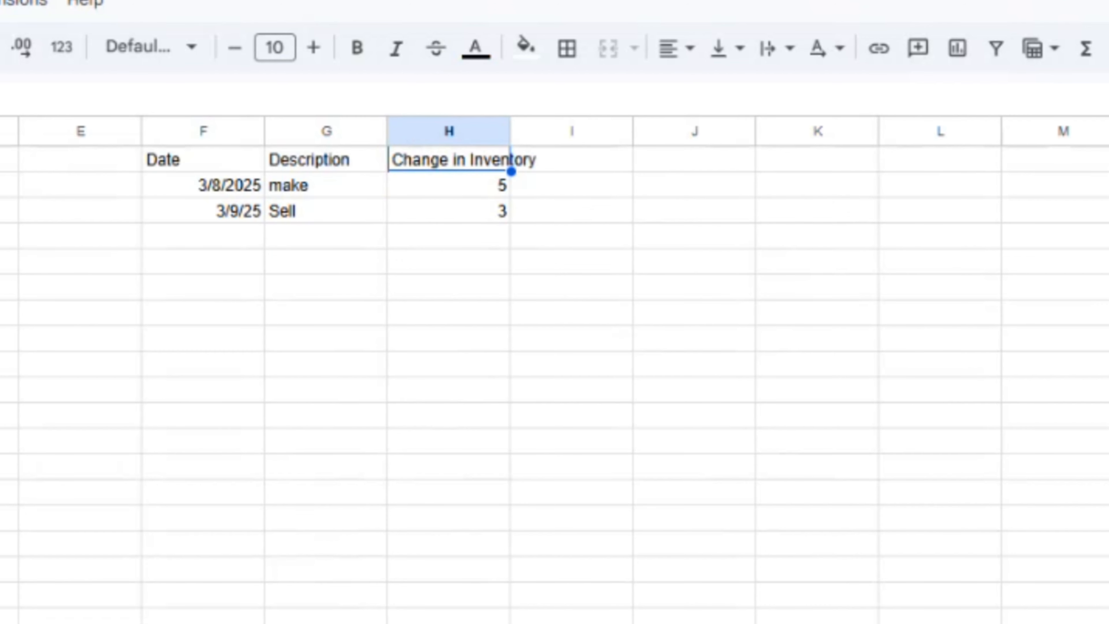
key("Up")
key("Up")
key("Down")
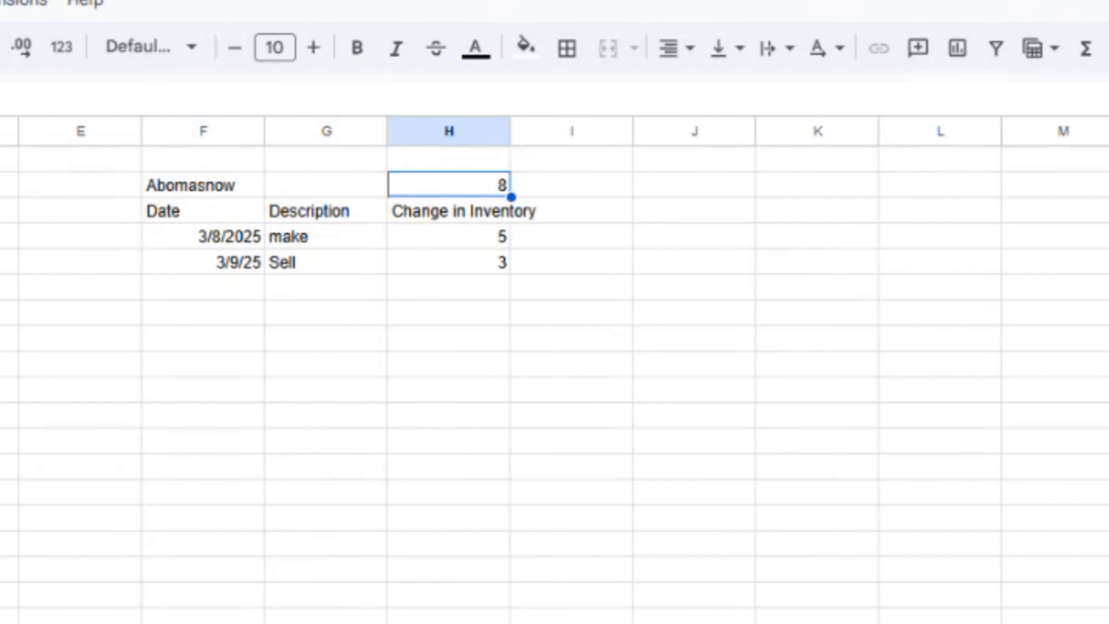
Change the Sell entry's inventory change in cell H5 to -3.
key("Down")
key("Down")
key("Down")
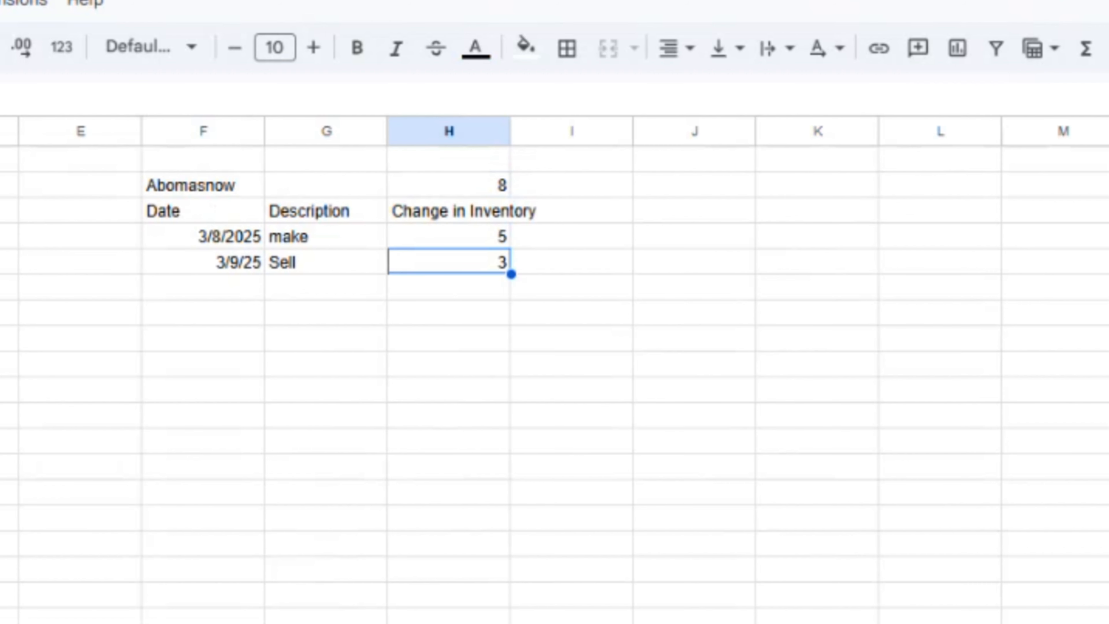
type("-")
key("Return")
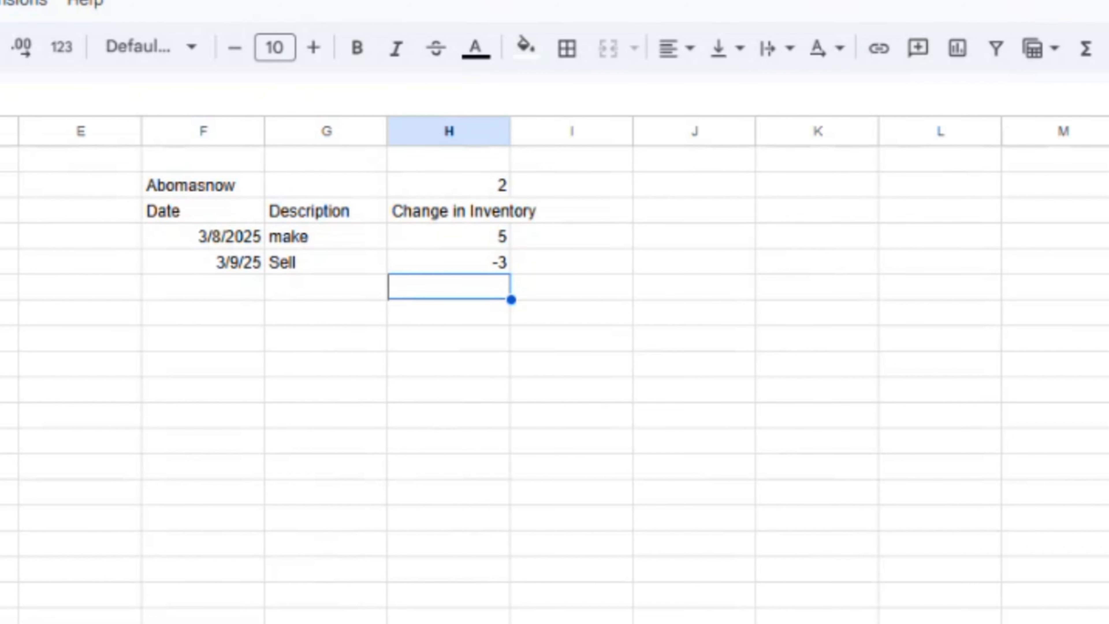
key("Up")
key("Up")
key("Up")
key("Up")
key("Up")
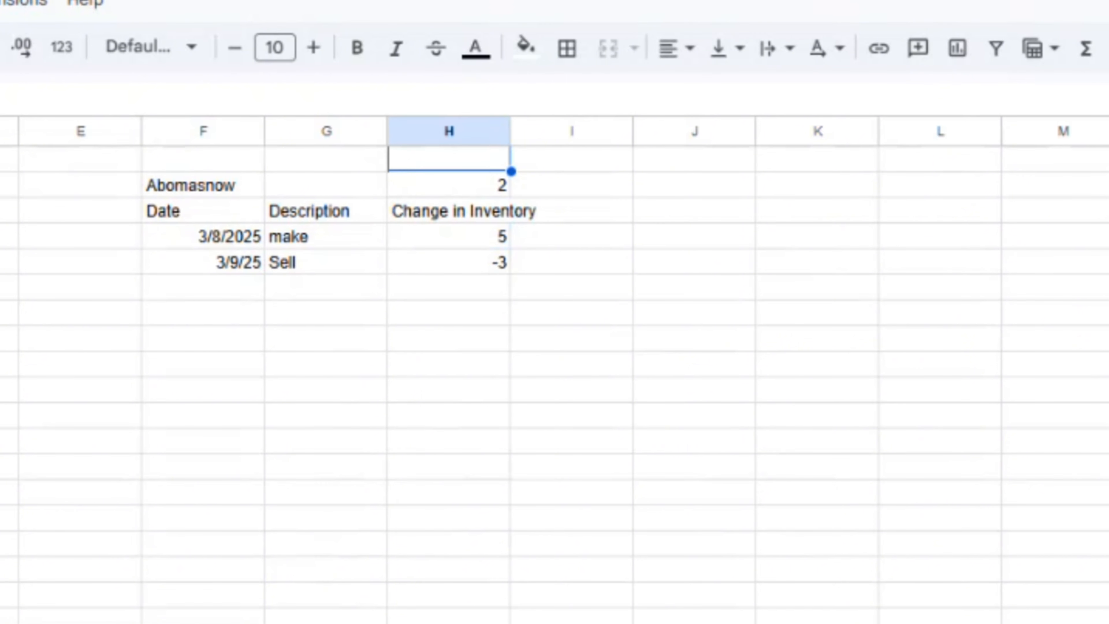
key("Down")
key("Down")
key("Down")
key("Down")
key("Left")
key("Left")
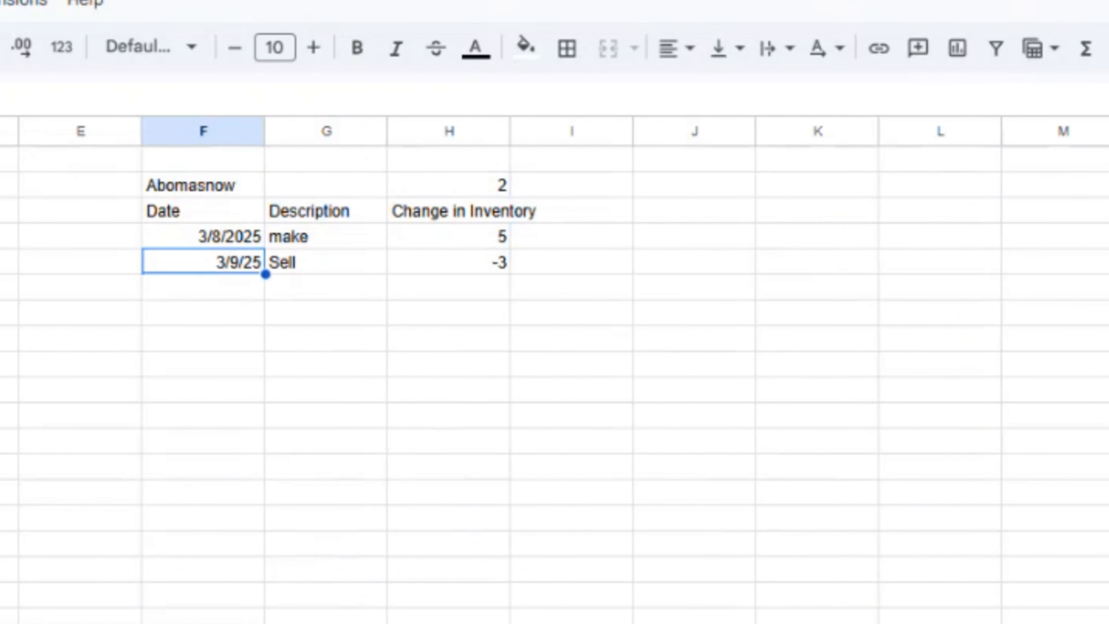
key("Left")
key("Left")
Underline and center the log headings in F3:H3, and merge the Abomasnow title across F2:G2.
left_click_drag(323, 171, 432, 171)
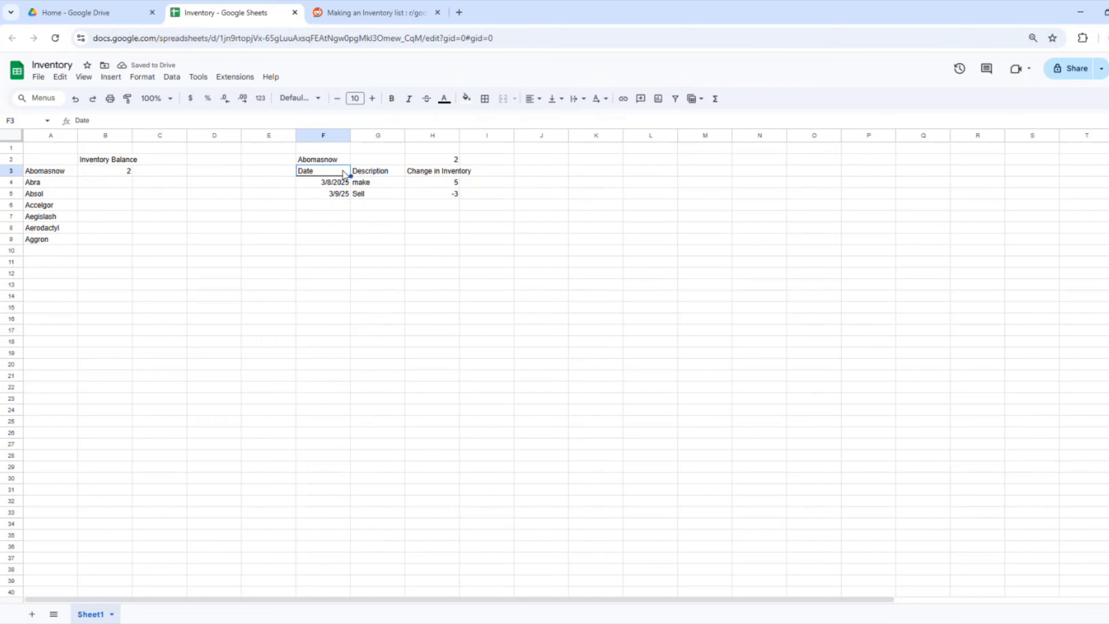
left_click(484, 98)
left_click(328, 161)
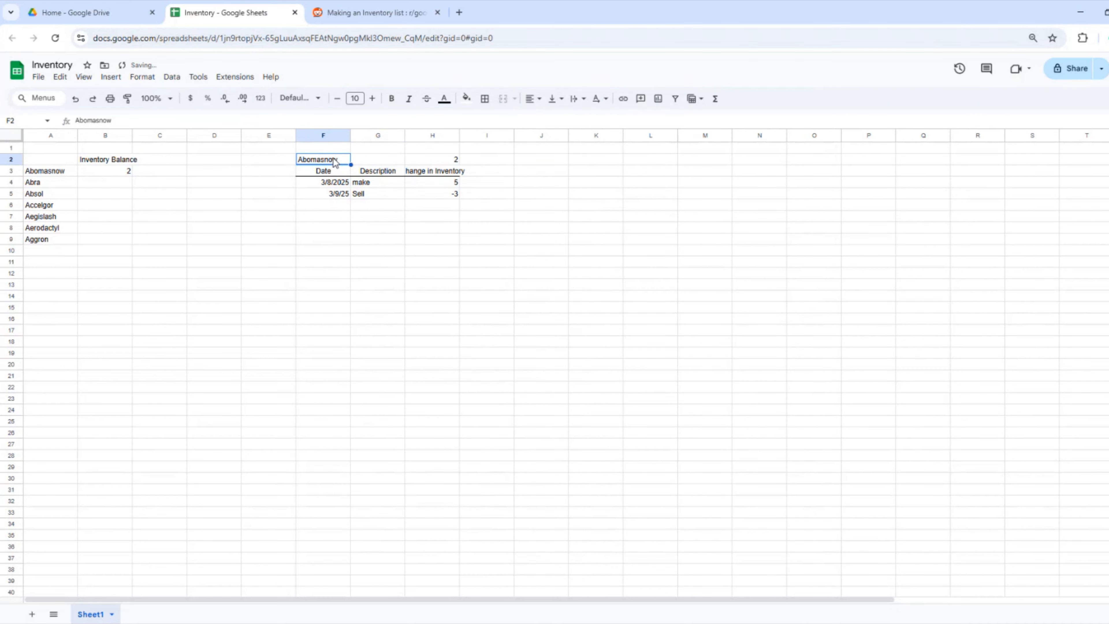
left_click(503, 99)
Outline the total in H2 with a box border and wrap the Change in Inventory heading.
left_click(454, 161)
left_click(485, 98)
left_click(384, 216)
left_click(143, 76)
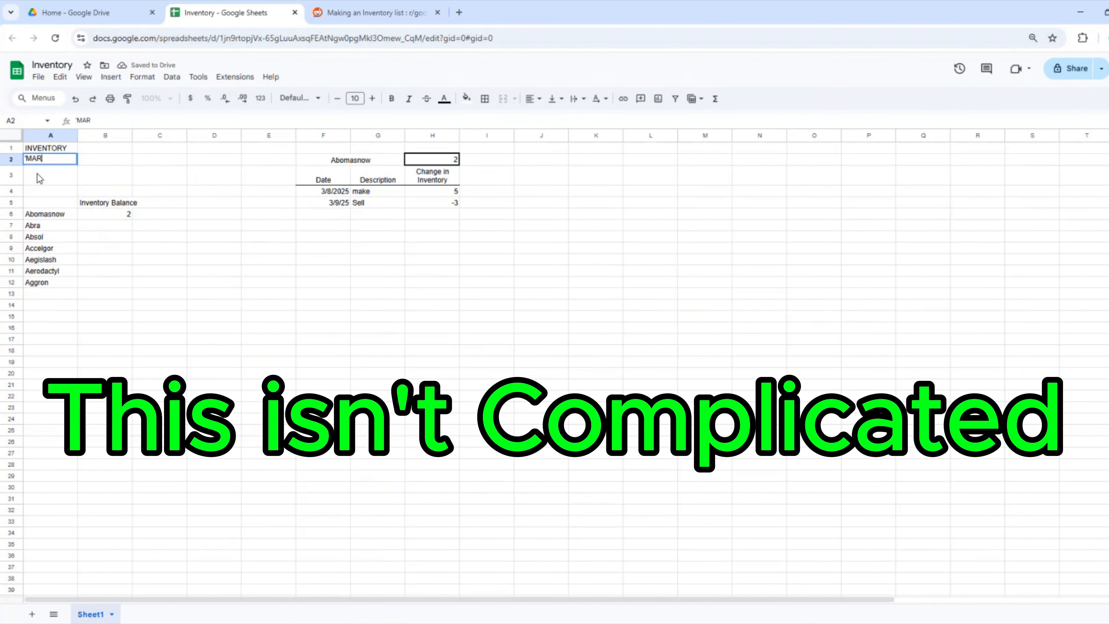
Enter the heading Part in cell A5 and fit column B's width to the Inventory Balance heading.
left_click(54, 203)
type("Part")
left_click(484, 98)
double_click(133, 135)
Add a bottom border under the Part and Inventory Balance headings in A5:B5.
left_click_drag(51, 203, 109, 202)
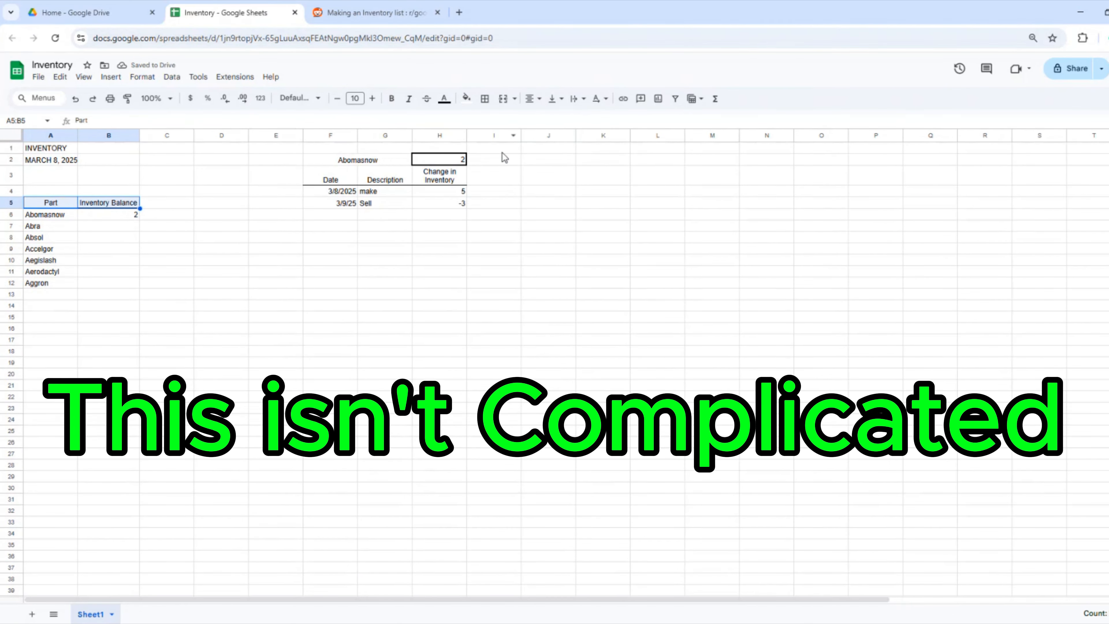
left_click(485, 98)
left_click(70, 204)
left_click(484, 98)
Duplicate the cyan-titled Abomasnow log for the other parts and link their balances in column B to the log totals.
left_click(345, 162)
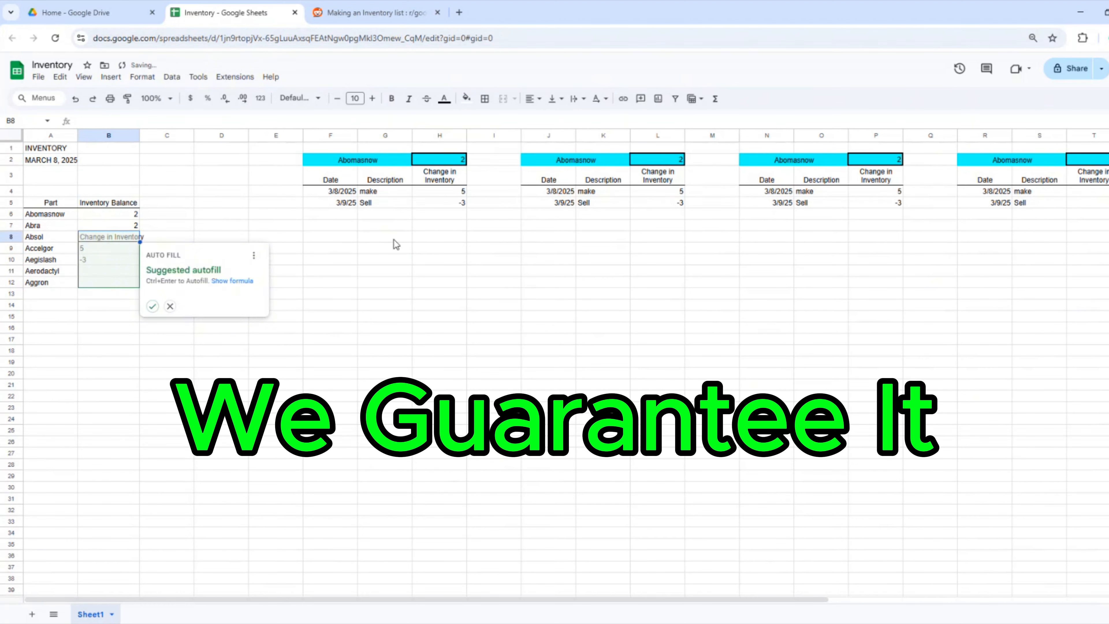
type("=")
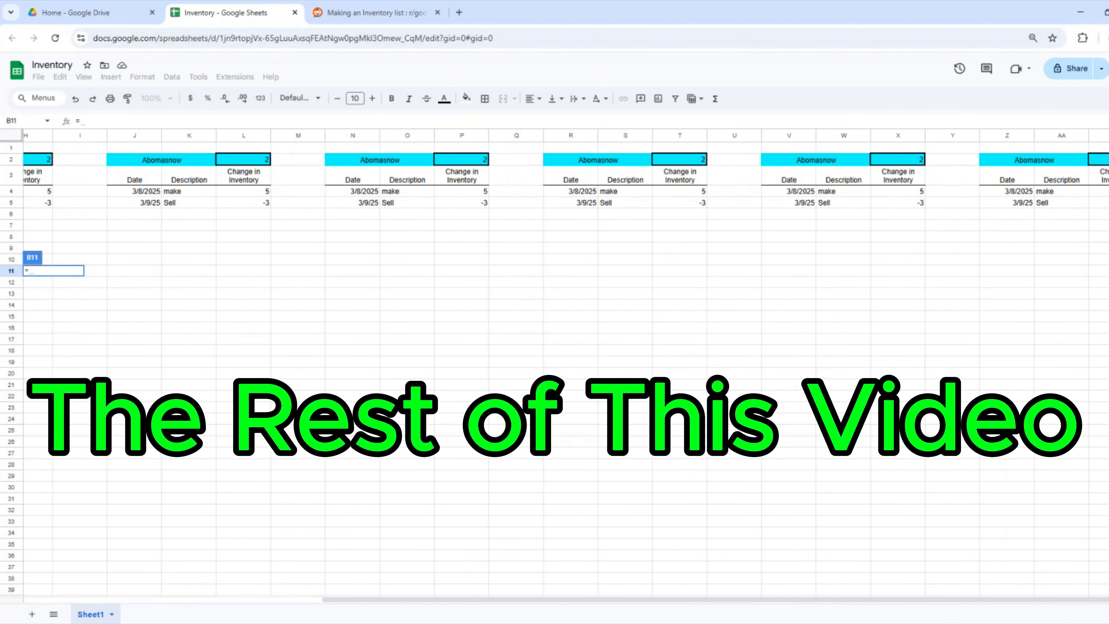
left_click_drag(968, 135, 1104, 135)
right_click(968, 136)
left_click(998, 246)
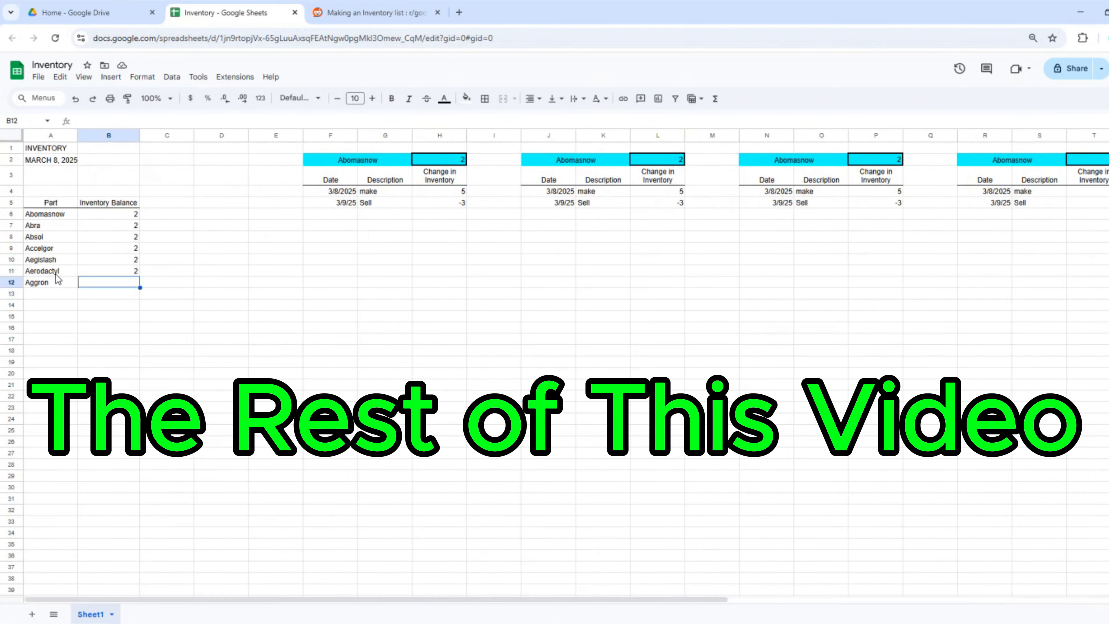
Retitle the copied log in columns N to P as Absol.
type("Absol")
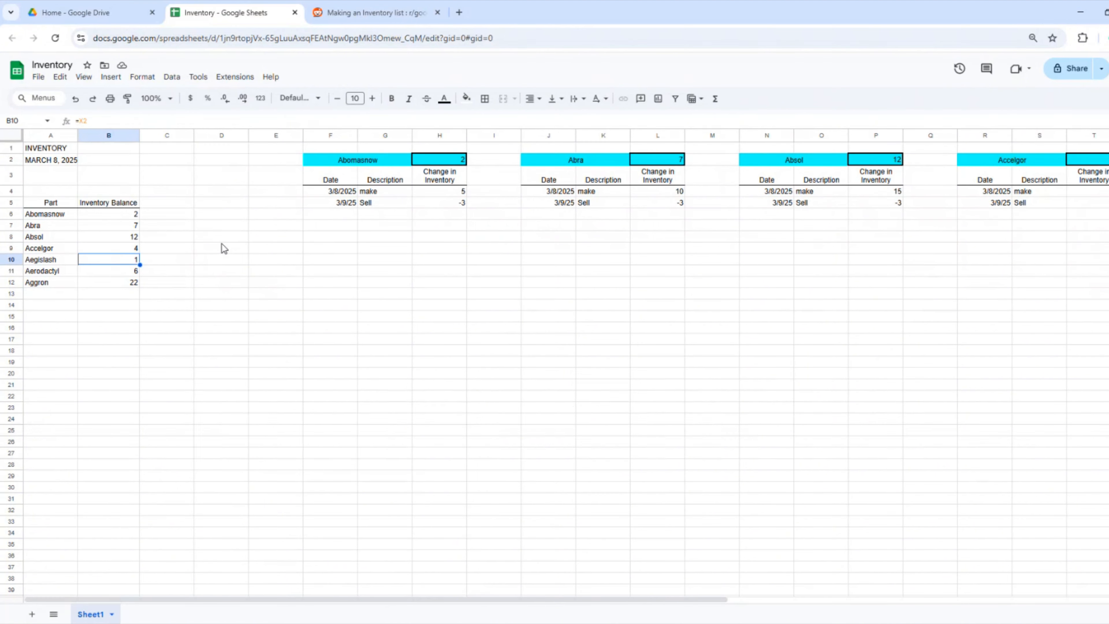
key("Down")
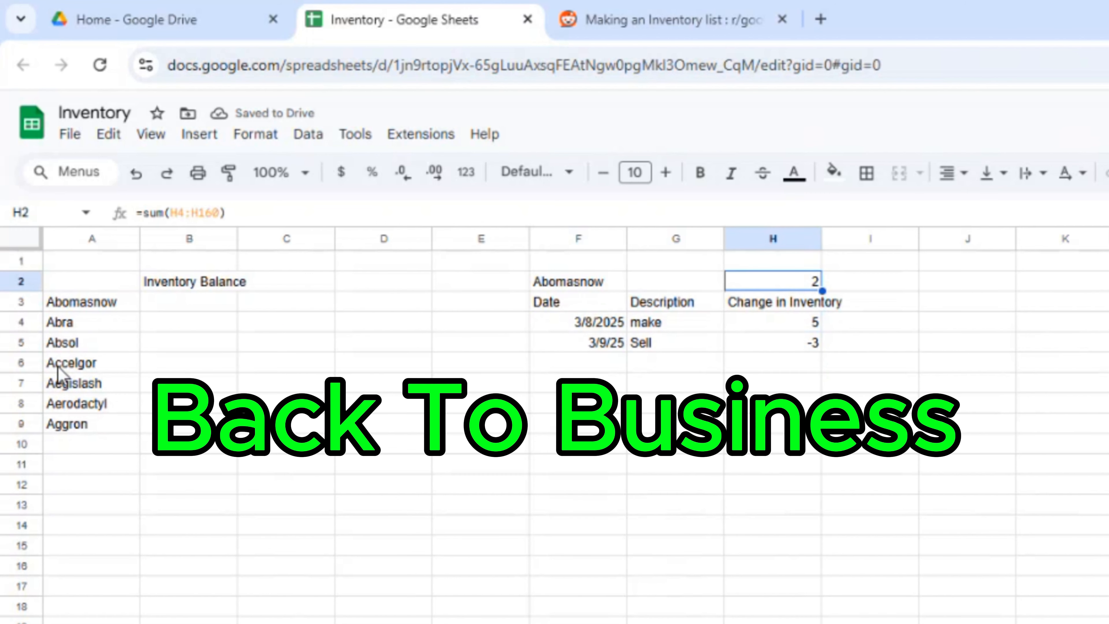
key("Down")
key("Down")
key("Down")
key("Left")
key("Left")
key("Left")
key("Left")
key("Left")
key("Left")
key("Left")
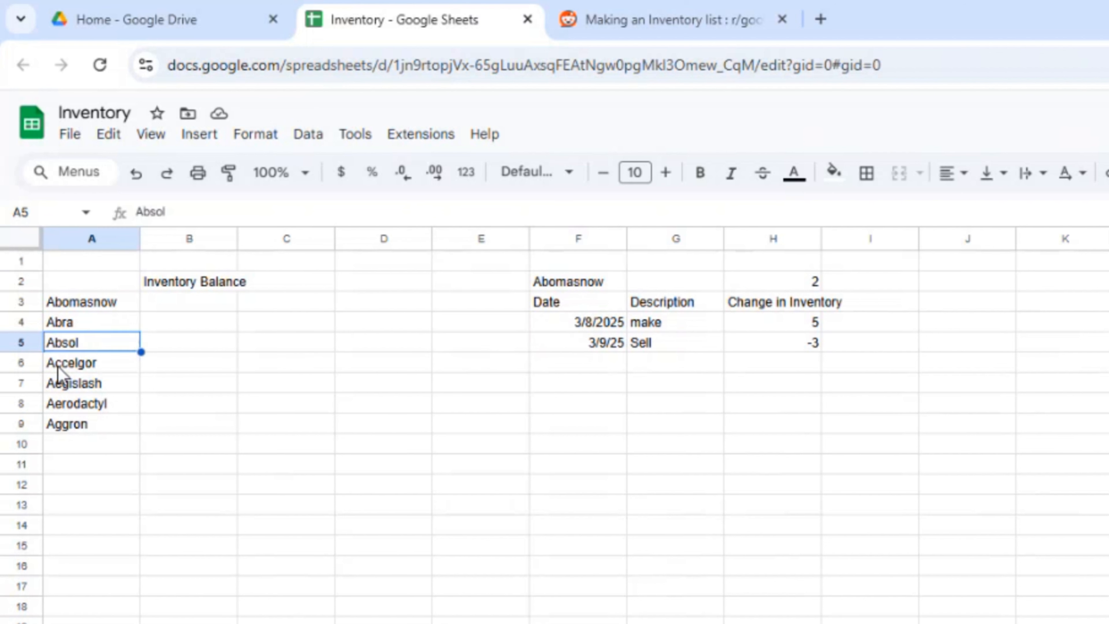
key("Up")
key("Down")
Link the Abomasnow Inventory Balance in cell B3 to the log total in H2.
key("Right")
key("Right")
key("Up")
key("Up")
key("Left")
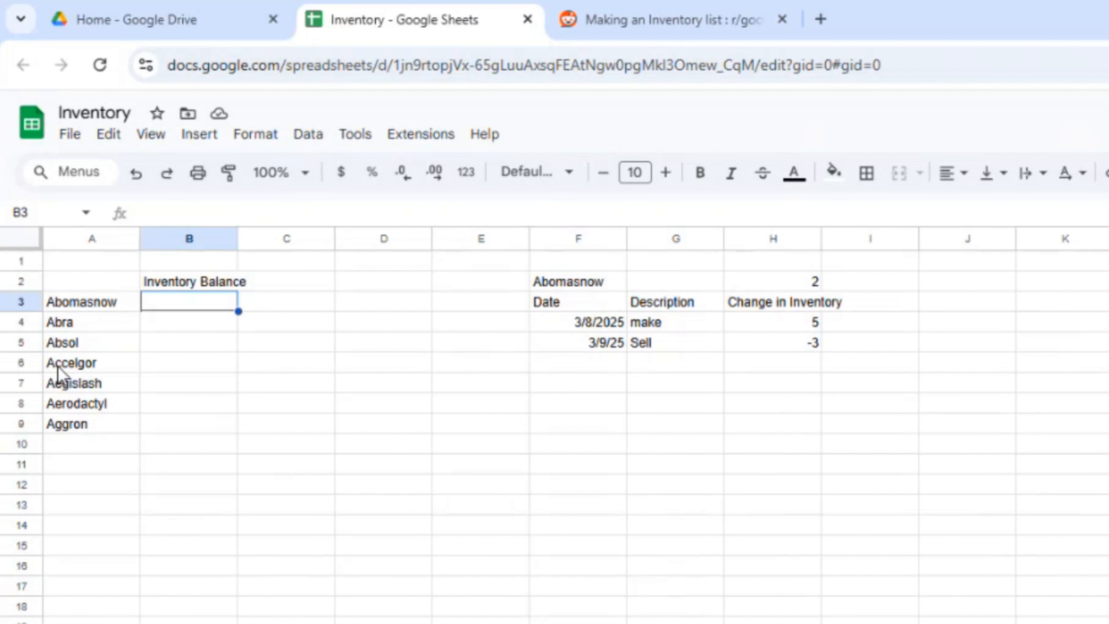
type("=")
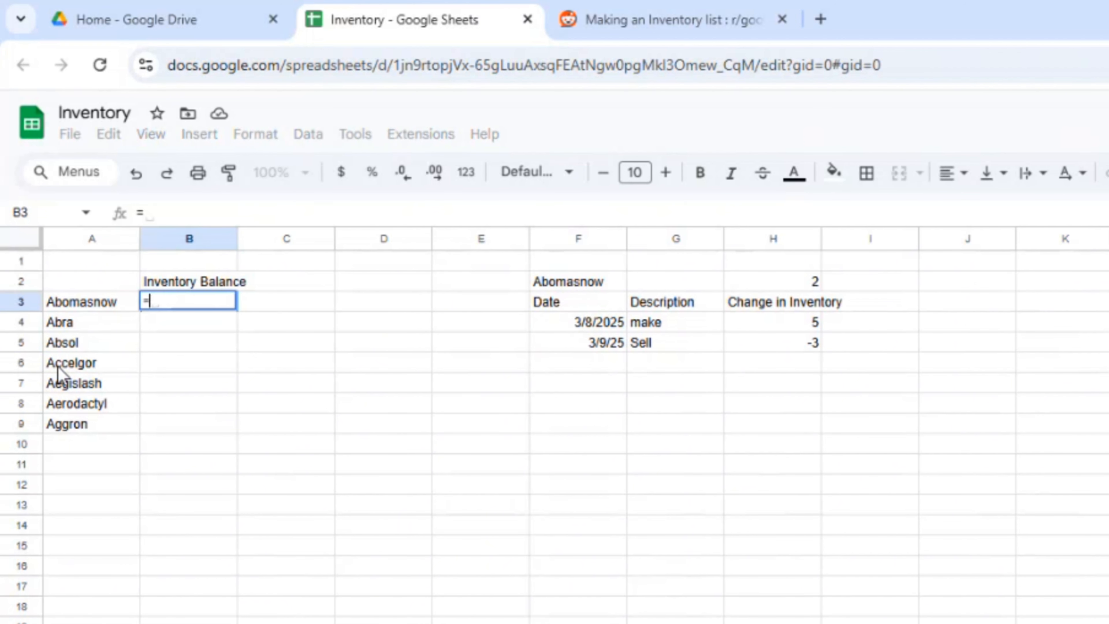
key("Right")
key("Right")
key("Right")
key("Right")
key("Right")
key("Right")
key("Right")
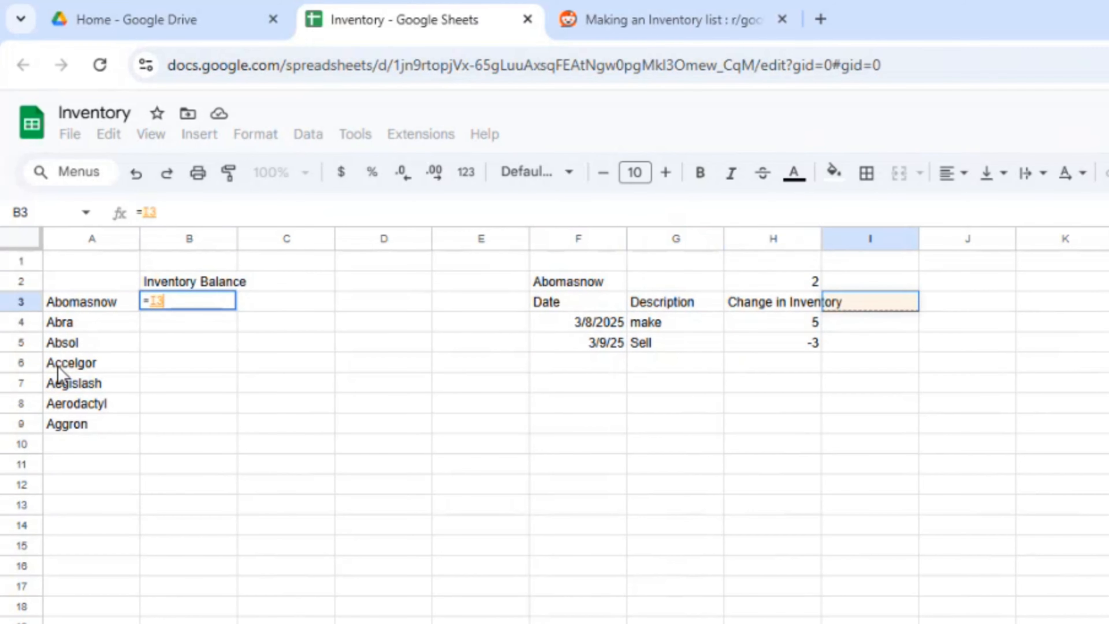
key("Left")
key("Up")
key("Return")
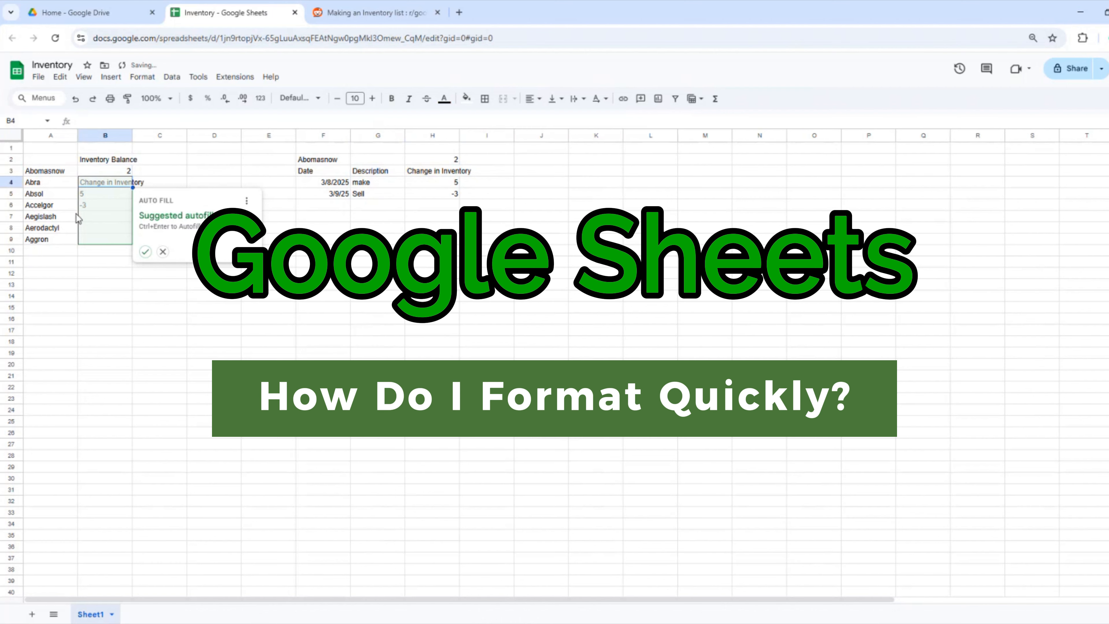
Add a bottom border under the Date, Description and Change in Inventory headings in F3:H3.
left_click(313, 214)
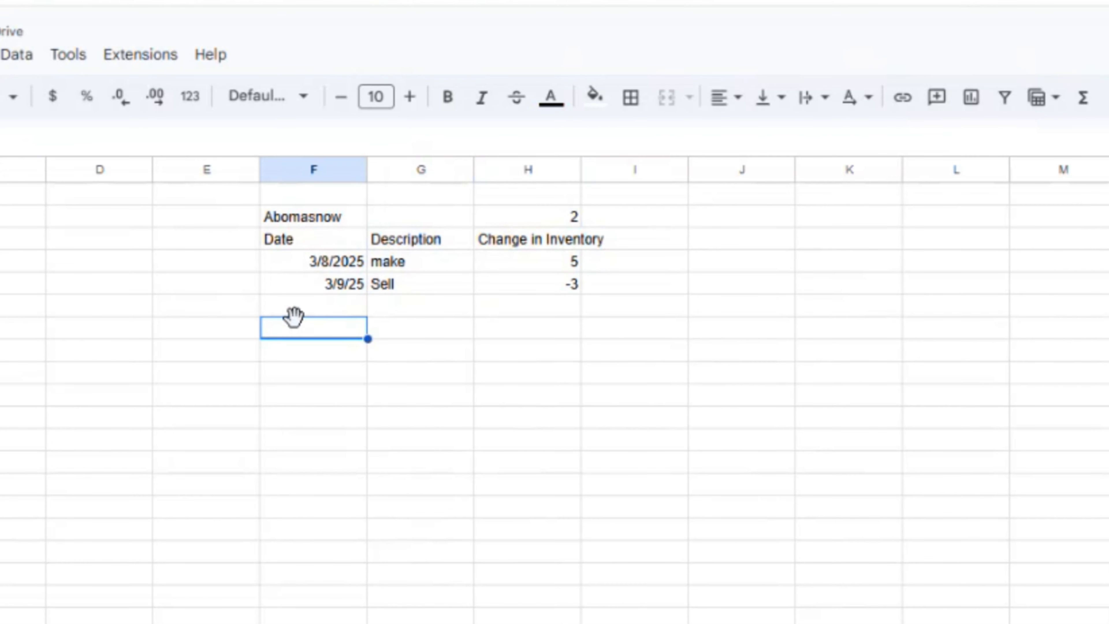
left_click(302, 239)
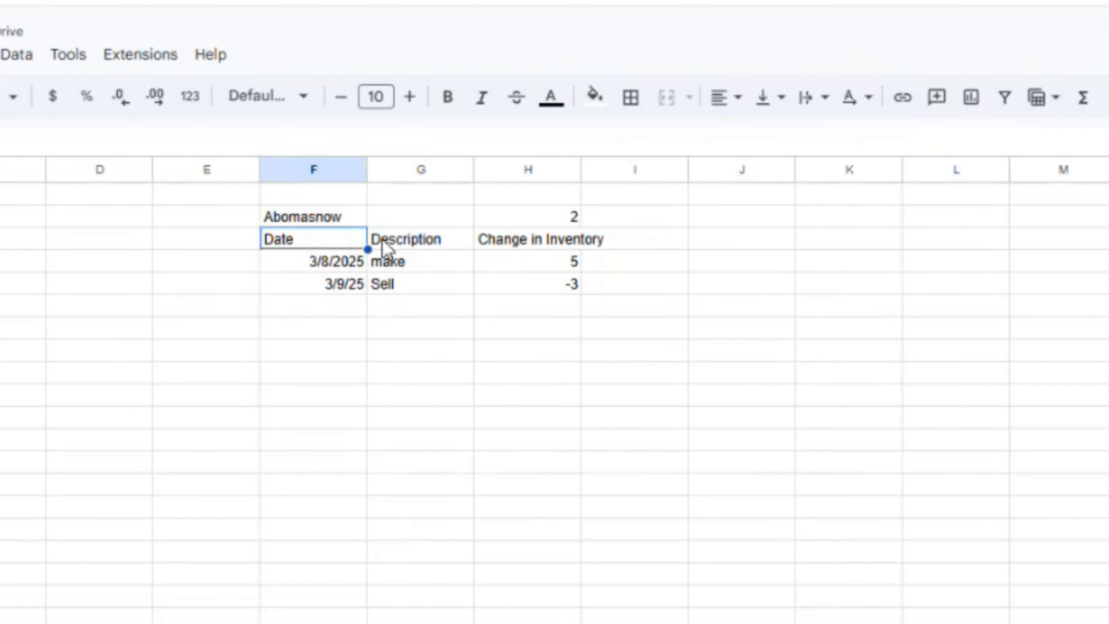
left_click(511, 244, "shift")
right_click(510, 244)
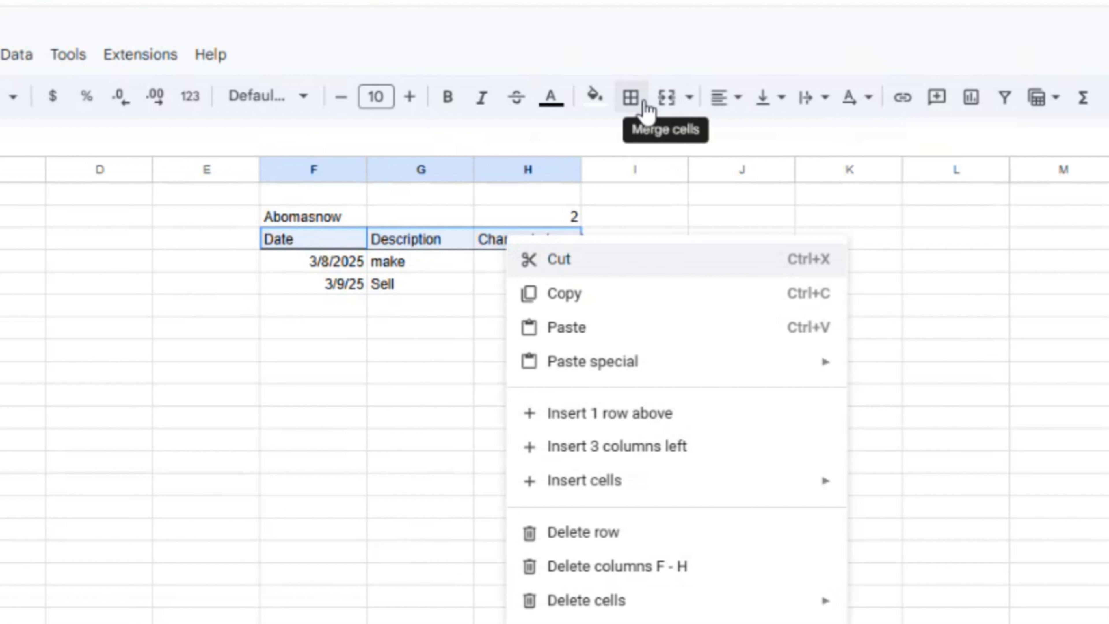
left_click(632, 102)
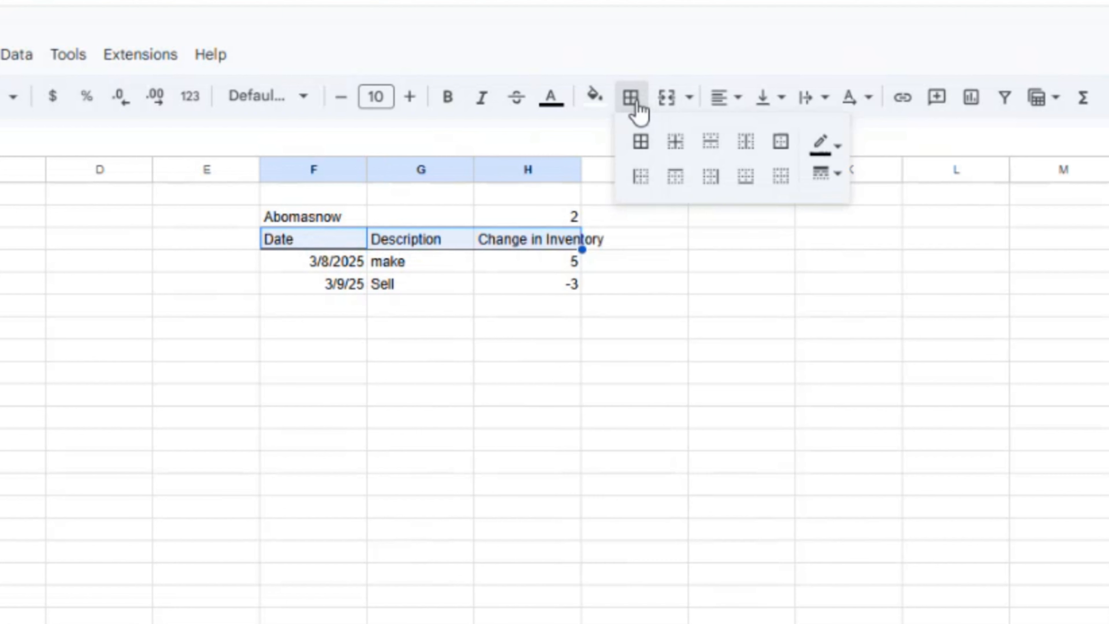
left_click(745, 184)
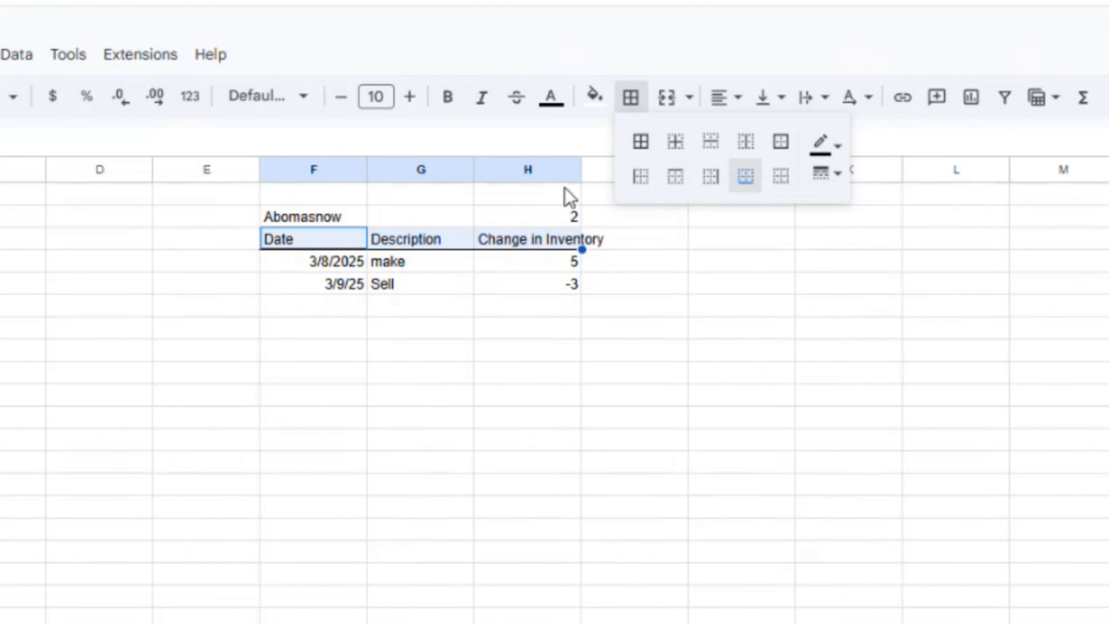
Center the log headings in F3:H3 horizontally.
left_click(718, 97)
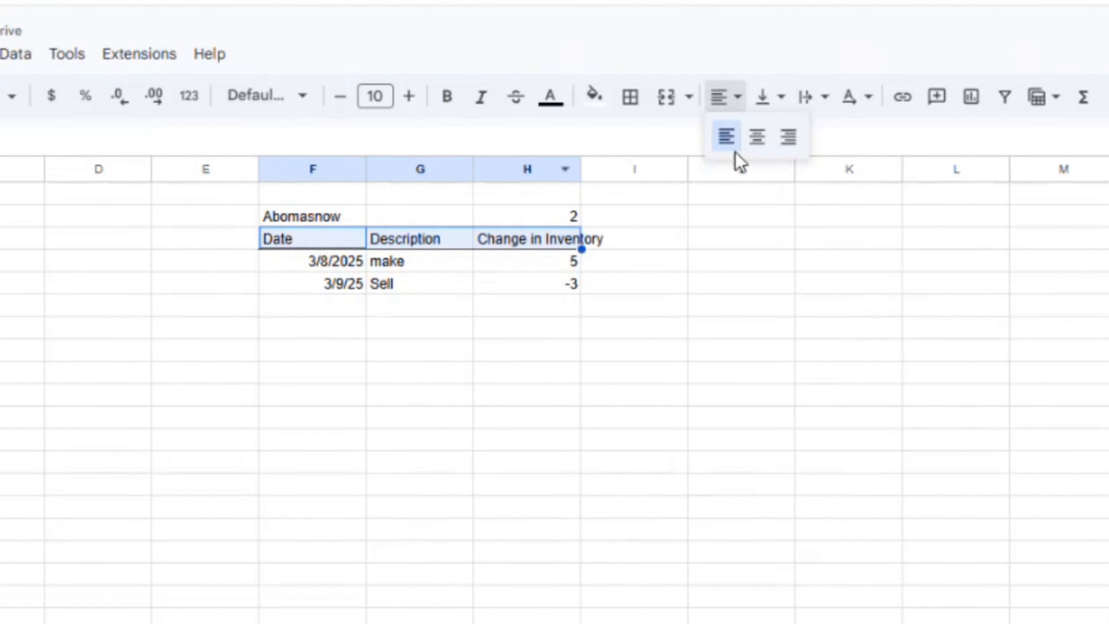
left_click(757, 137)
left_click(420, 304)
Merge cells F2 and G2 and center the Abomasnow title in them.
left_click(334, 215)
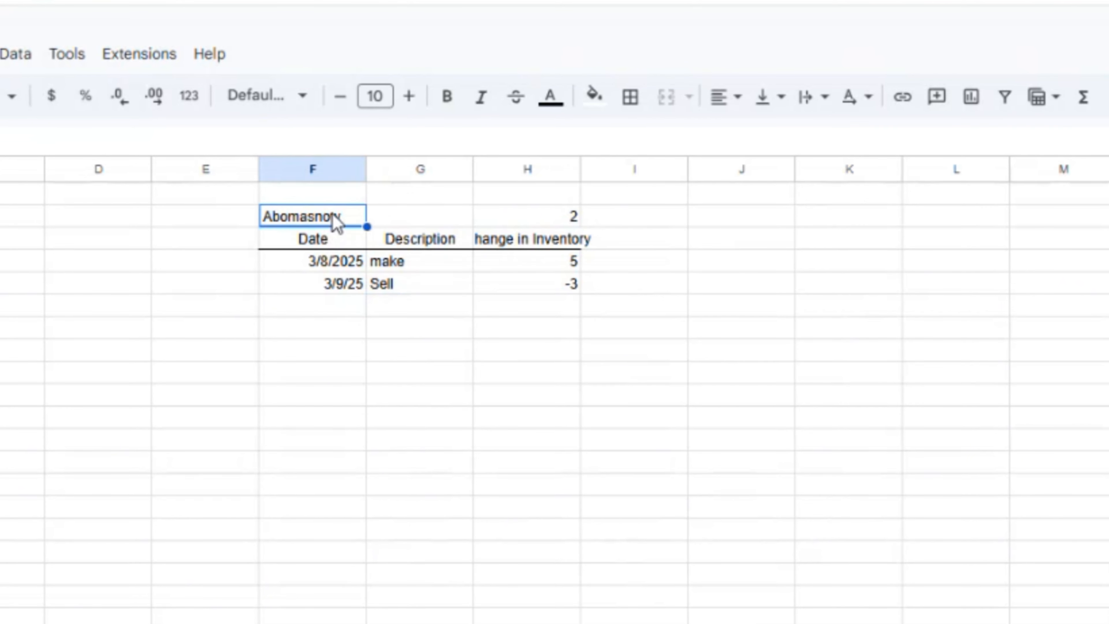
left_click(405, 223, "shift")
left_click(666, 97)
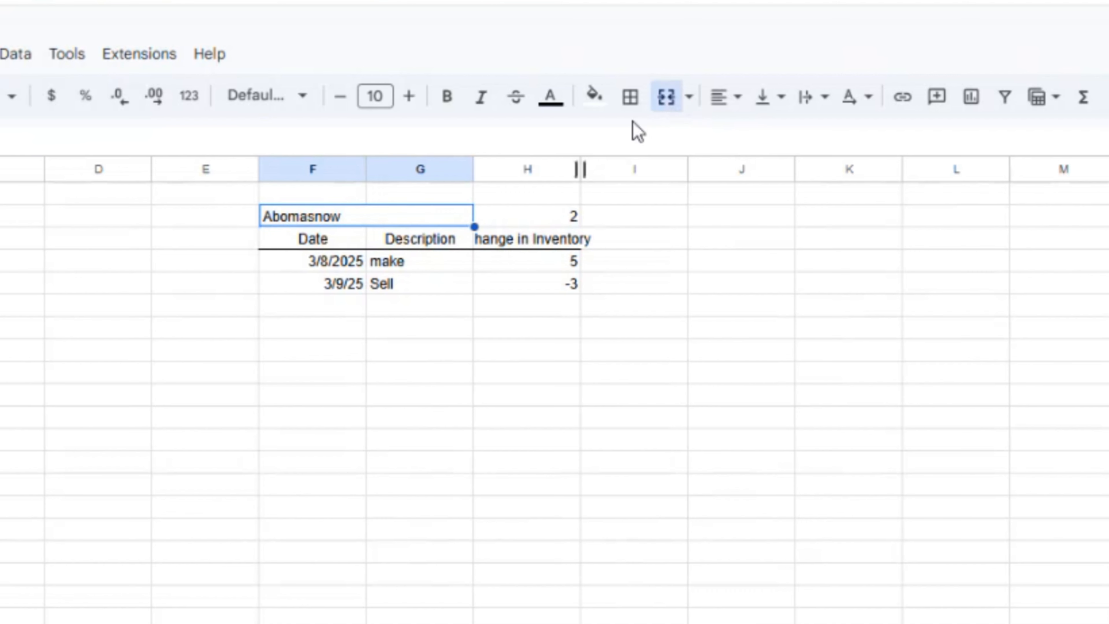
left_click(725, 97)
left_click(754, 136)
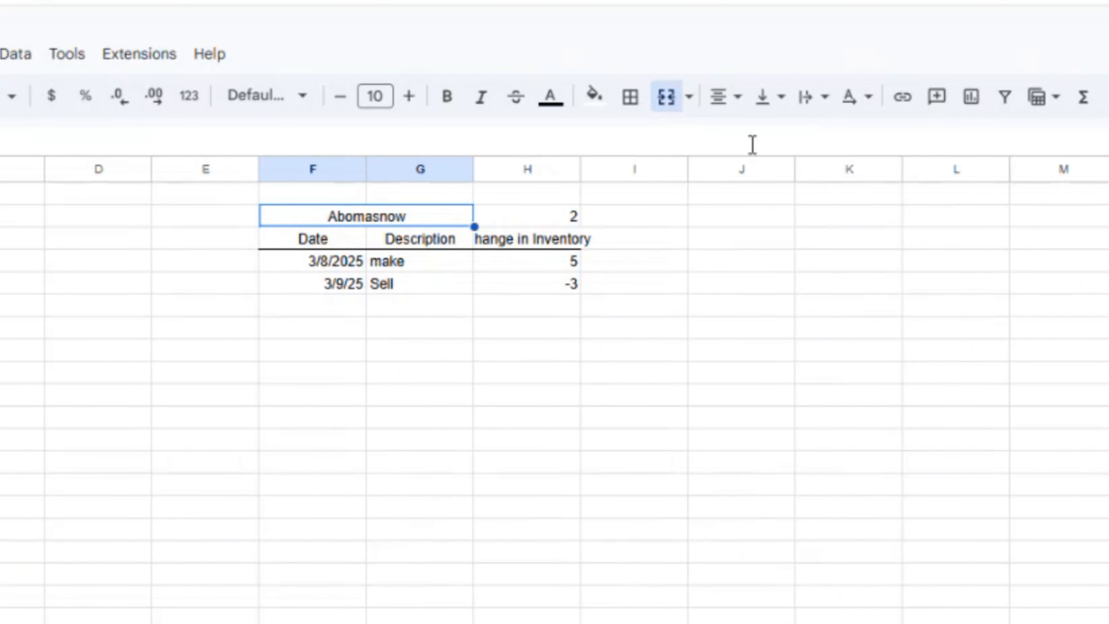
Give the total in cell H2 an outer border with the medium-thickness solid line style.
left_click(520, 221)
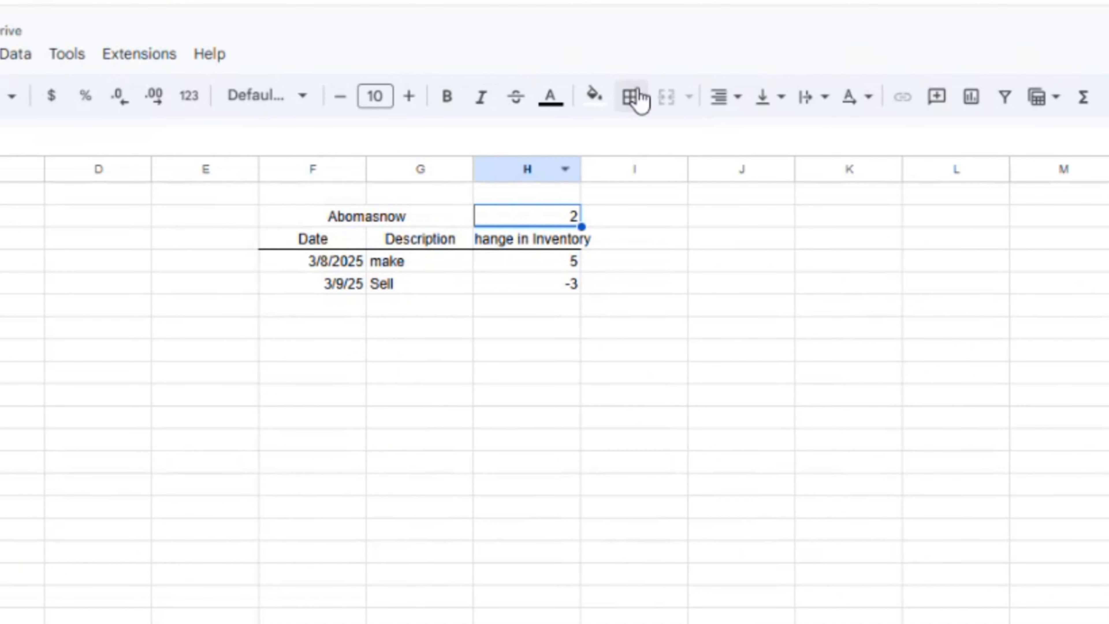
left_click(631, 97)
left_click(780, 141)
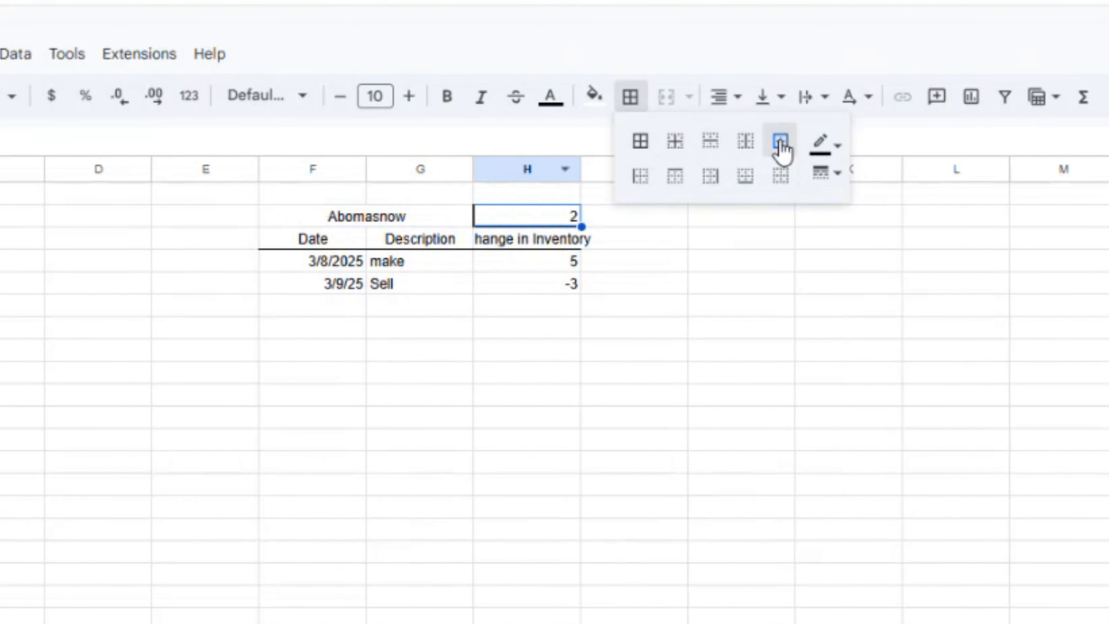
left_click(831, 186)
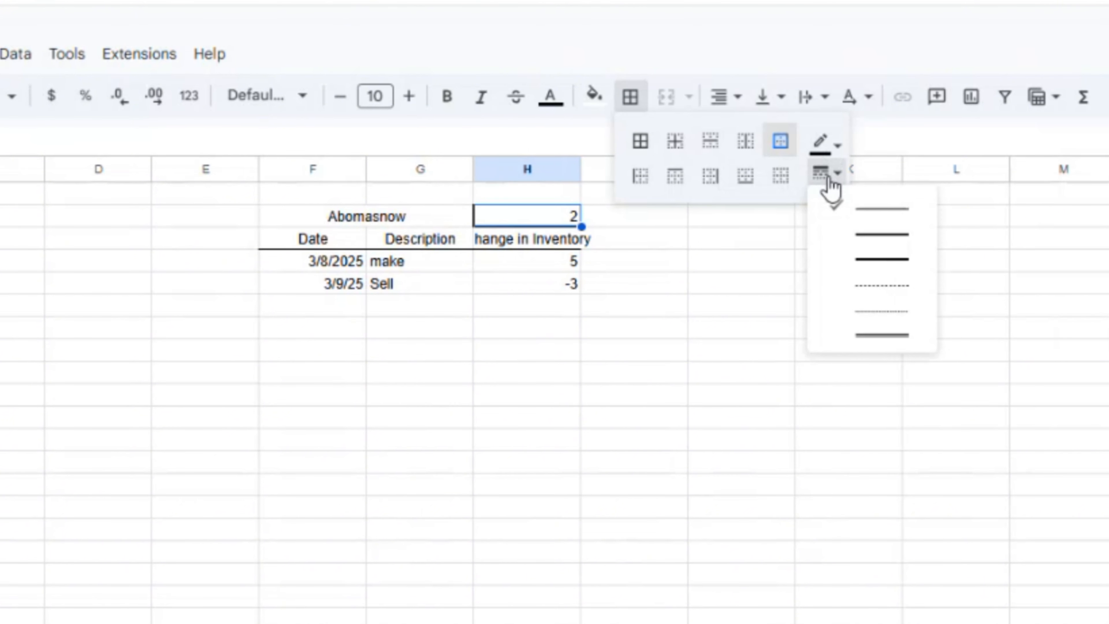
left_click(897, 241)
left_click(388, 326)
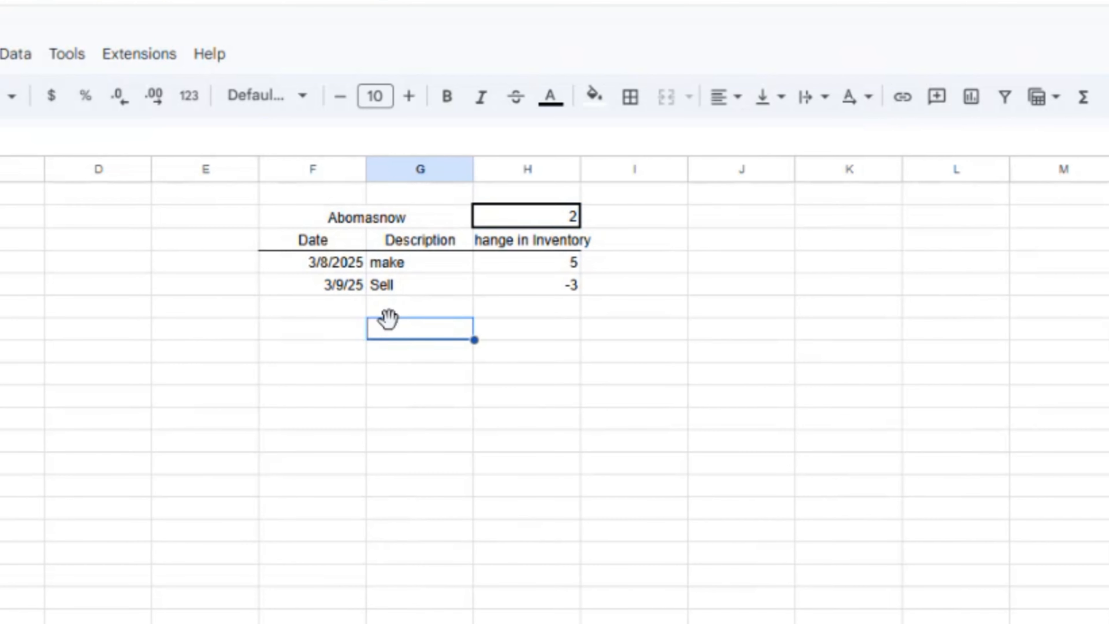
Wrap the Change in Inventory heading text in cell H3.
left_click(527, 220)
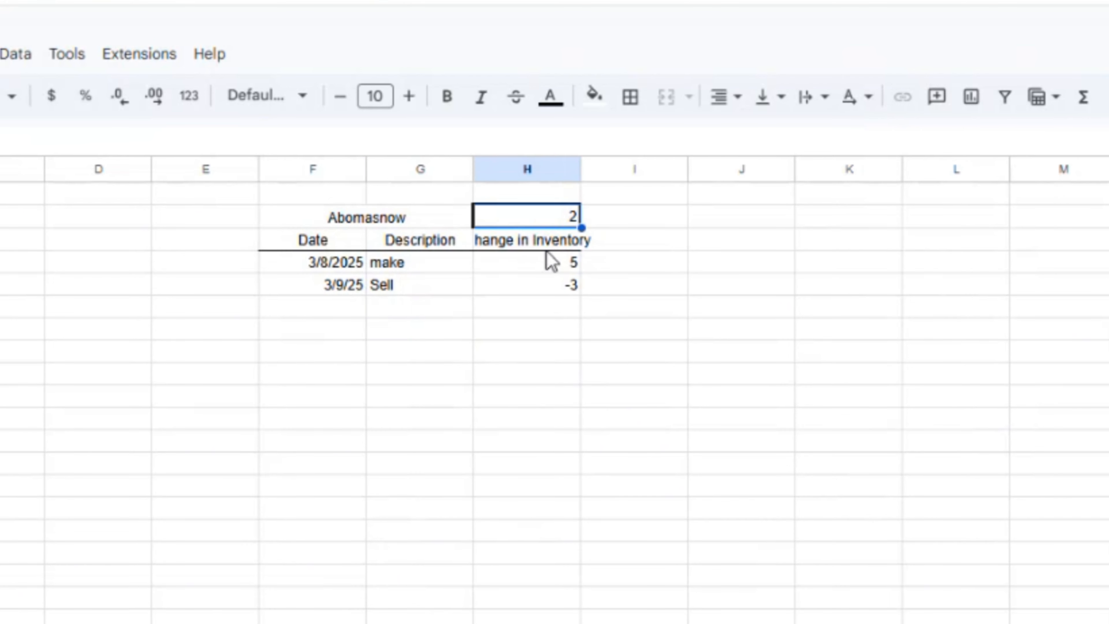
left_click(543, 243)
left_click(0, 54)
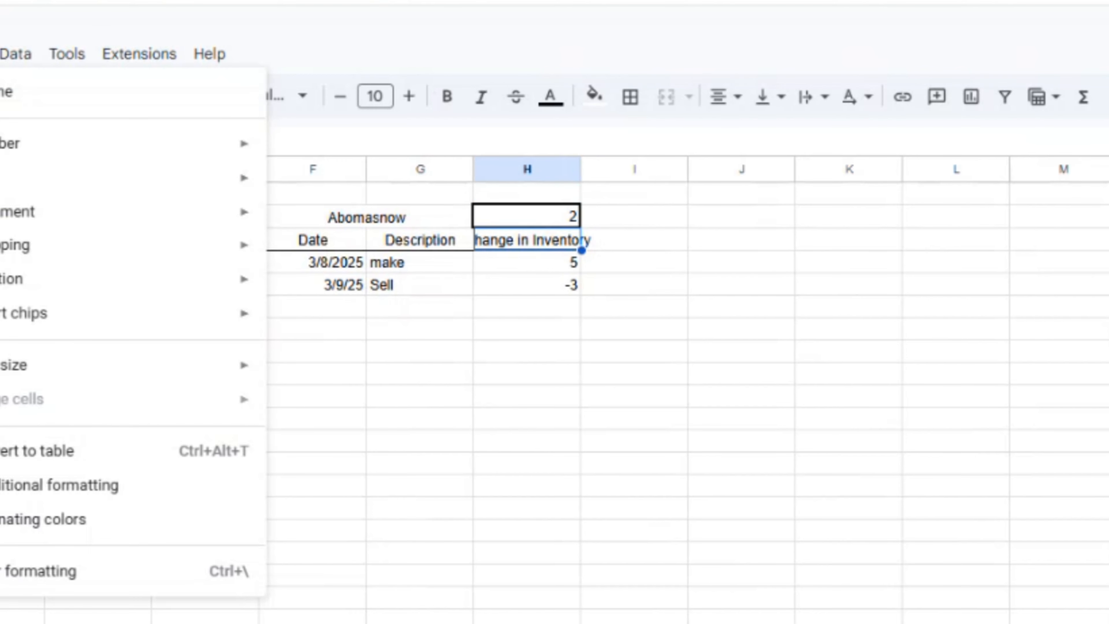
mouse_move(181, 249)
left_click(360, 287)
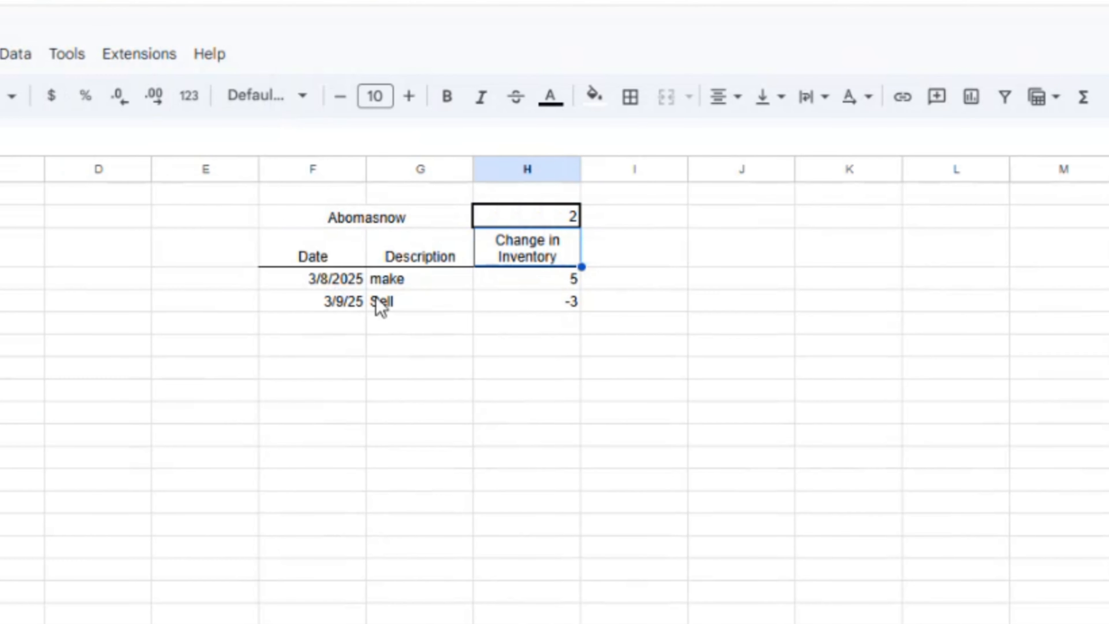
Fill the Abomasnow title and total cells F2:H2 with cyan.
left_click_drag(336, 225, 542, 218)
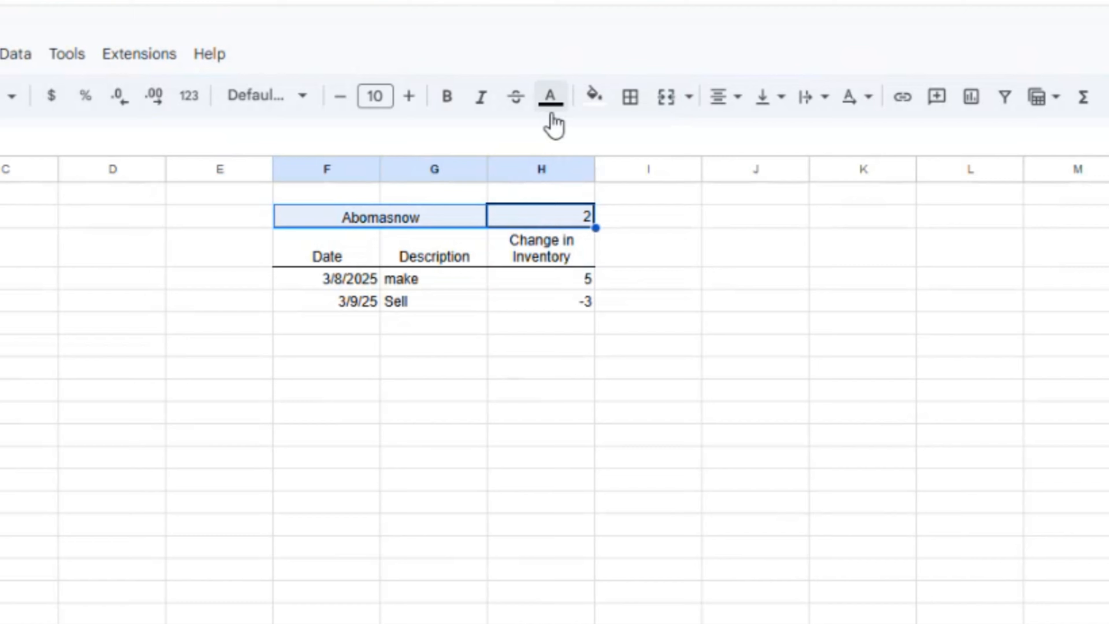
left_click(592, 96)
left_click(712, 192)
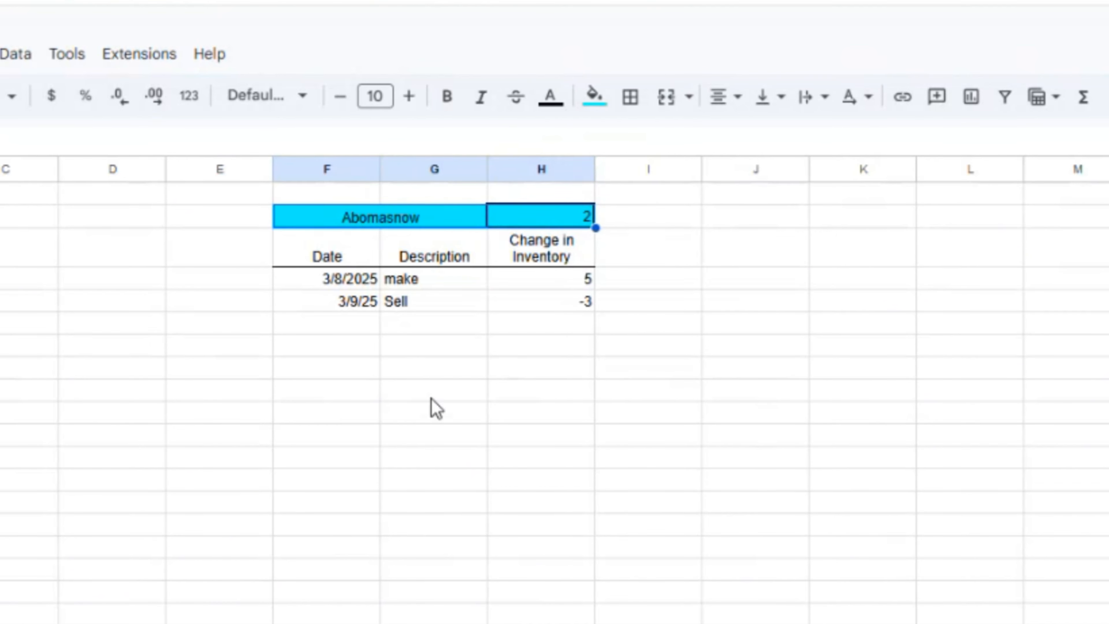
left_click(429, 393)
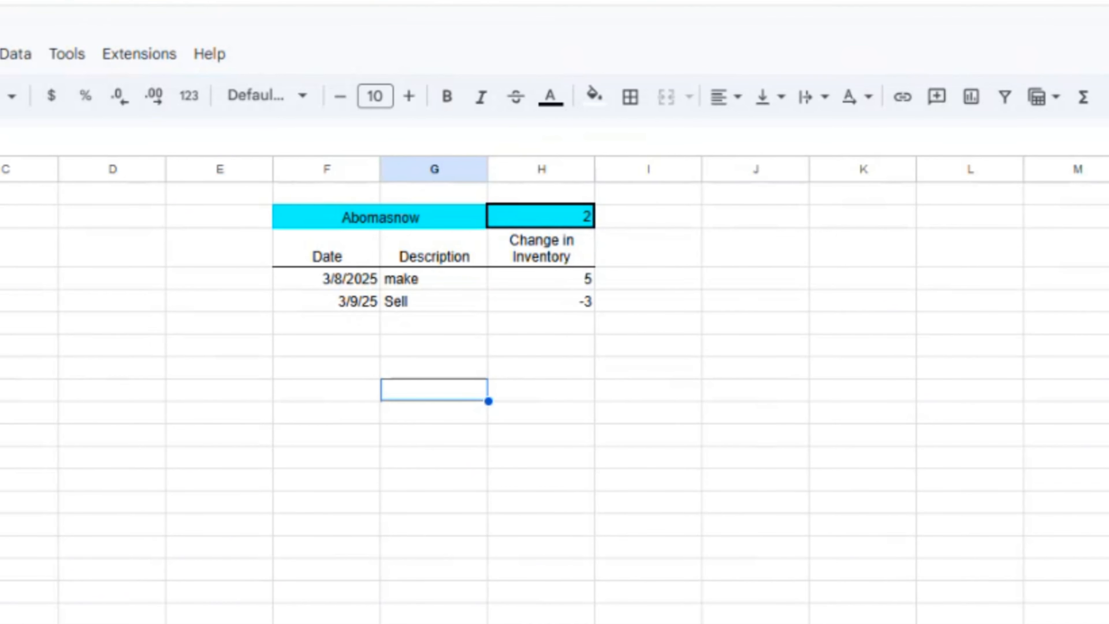
Move the item list and its Inventory Balance column down three rows so the heading sits in row 5.
left_click(38, 177)
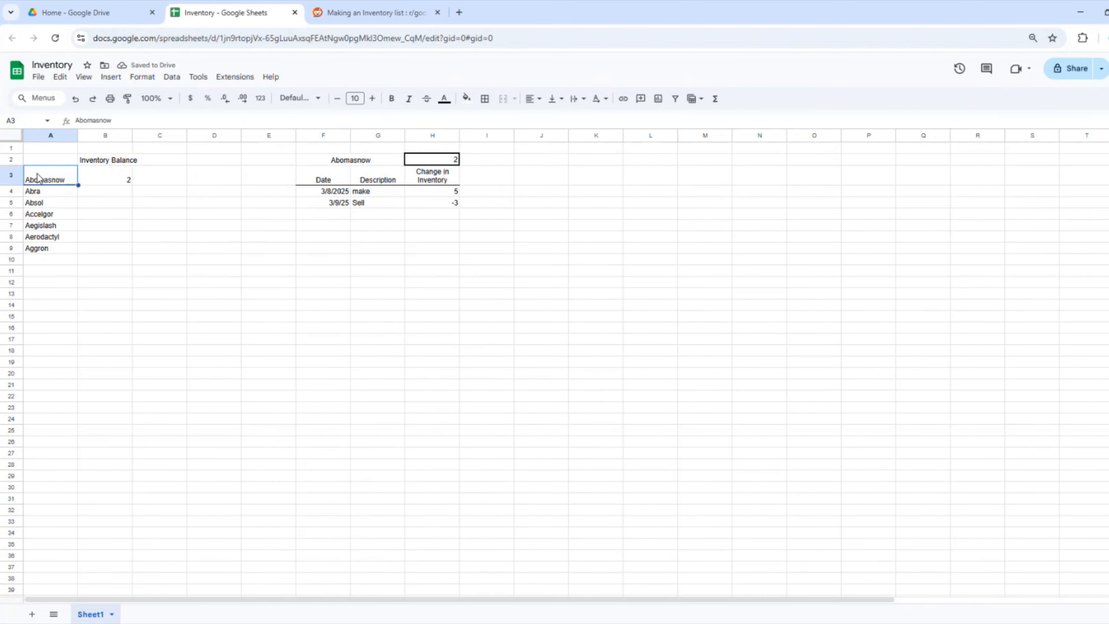
key("shift+Up")
key("shift+Right")
key("ctrl+shift+Down")
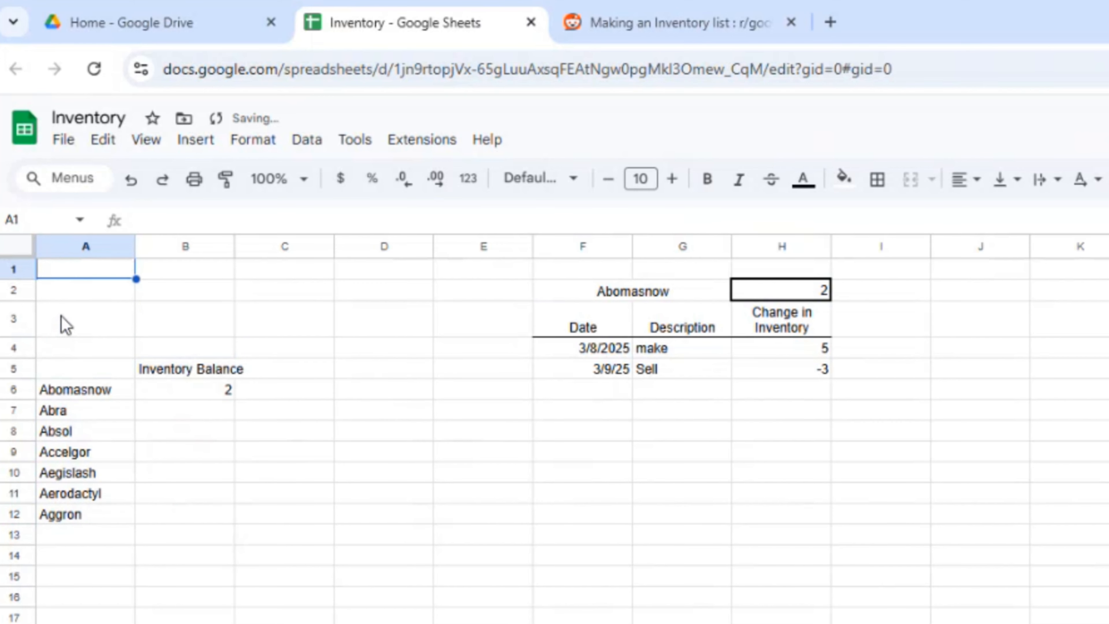
Enter the title INVENTORY in A1 and the text date MARCH 8, 2025 in A2.
type("INVENTORY")
key("Return")
type("MARCH 8, 2025")
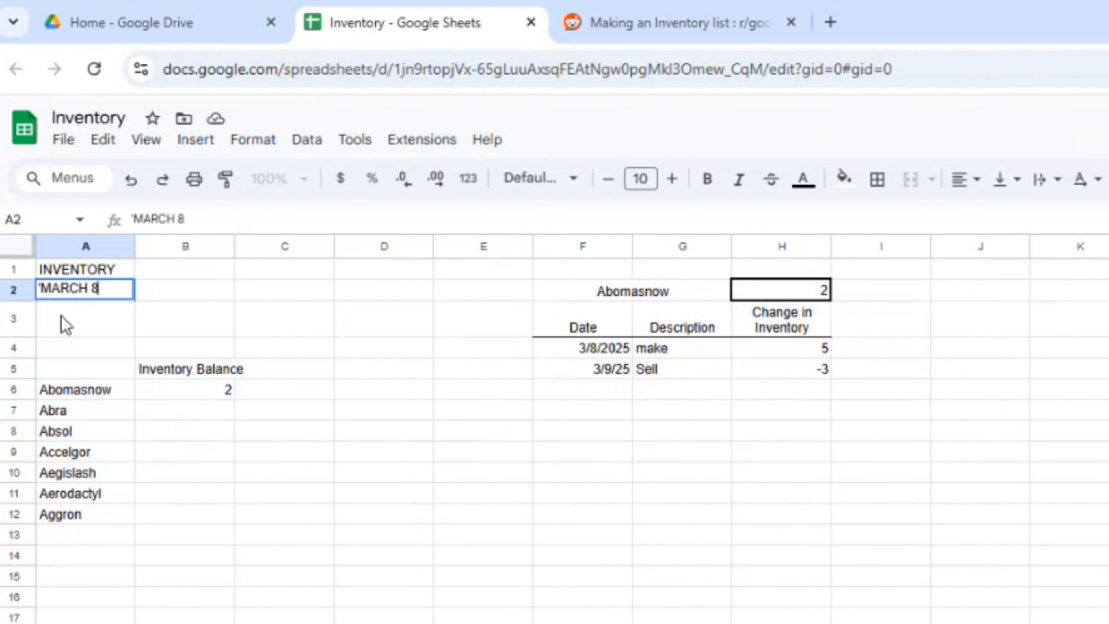
key("Return")
Add a bottom border under the Inventory Balance heading in B5.
key("Down")
key("Down")
key("Down")
key("Right")
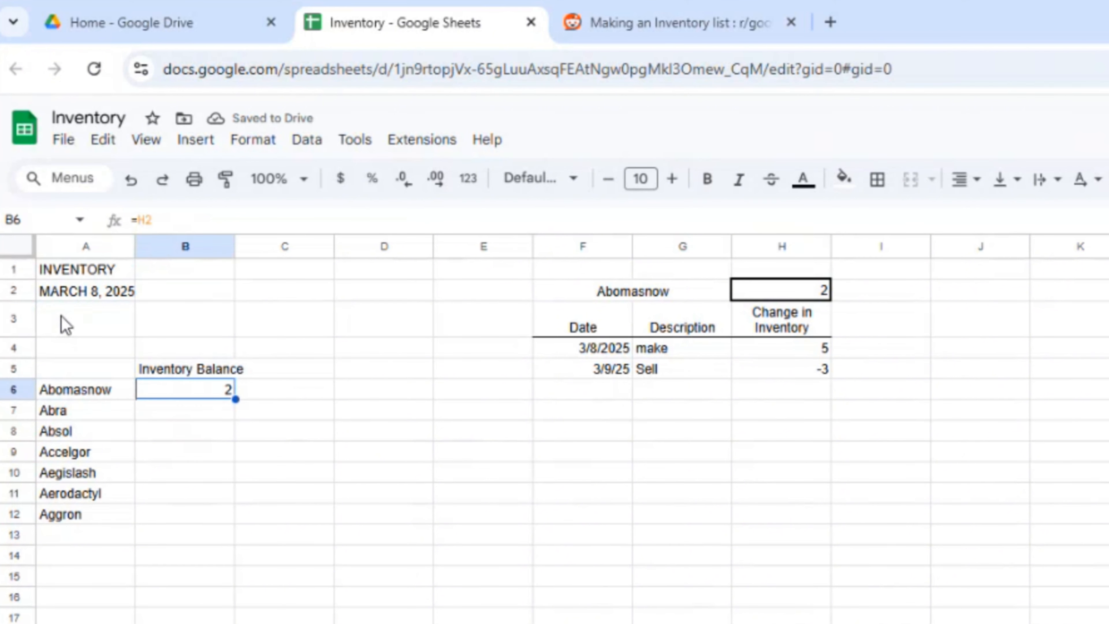
key("Up")
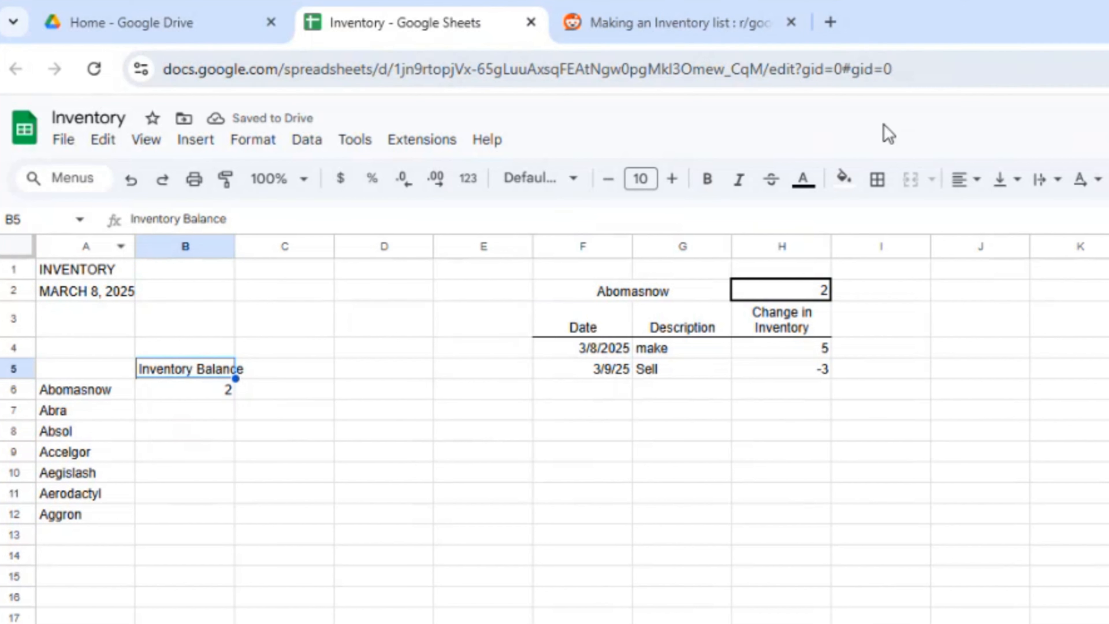
left_click(878, 180)
left_click(983, 255)
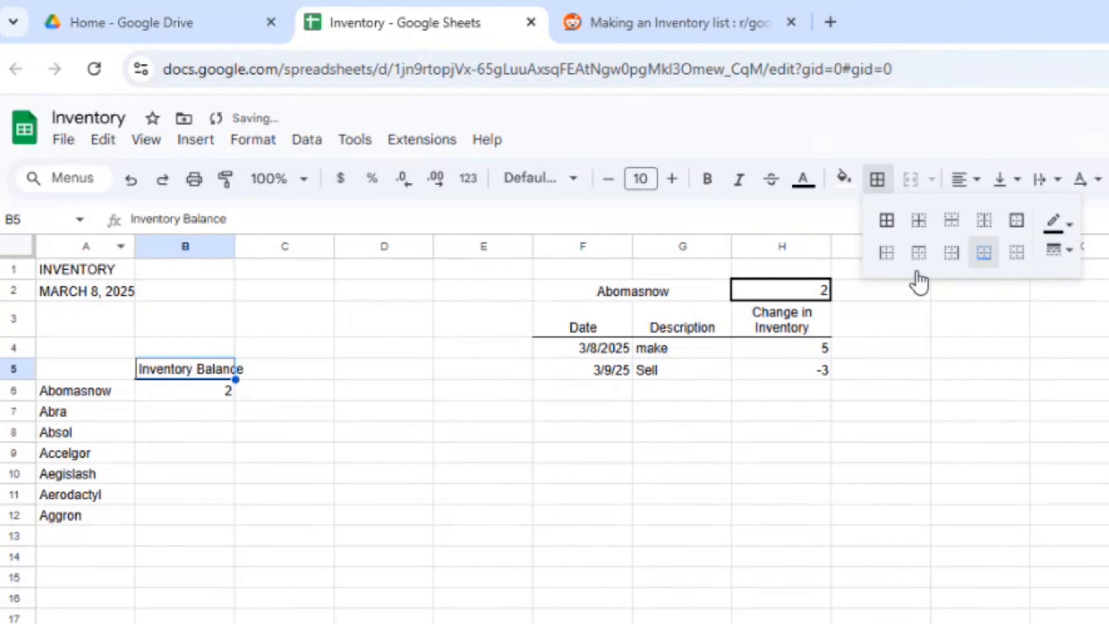
Enter the heading Part in A5, give it a bottom border and center it.
left_click(88, 373)
type("Part")
key("Return")
key("Up")
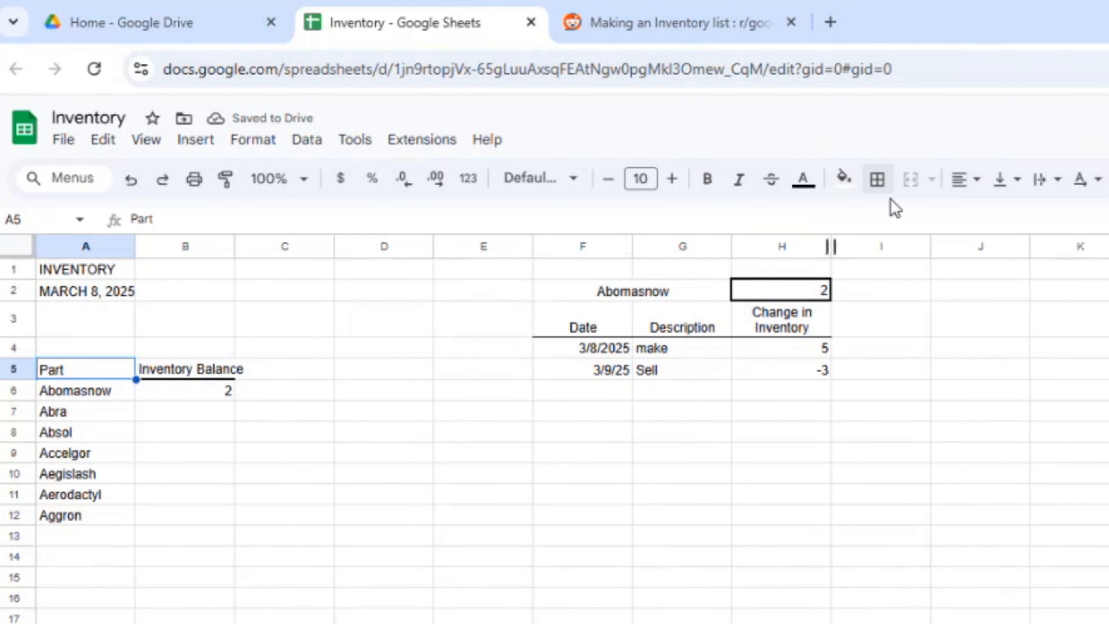
left_click(877, 179)
left_click(983, 252)
left_click(971, 180)
left_click(995, 220)
left_click(192, 452)
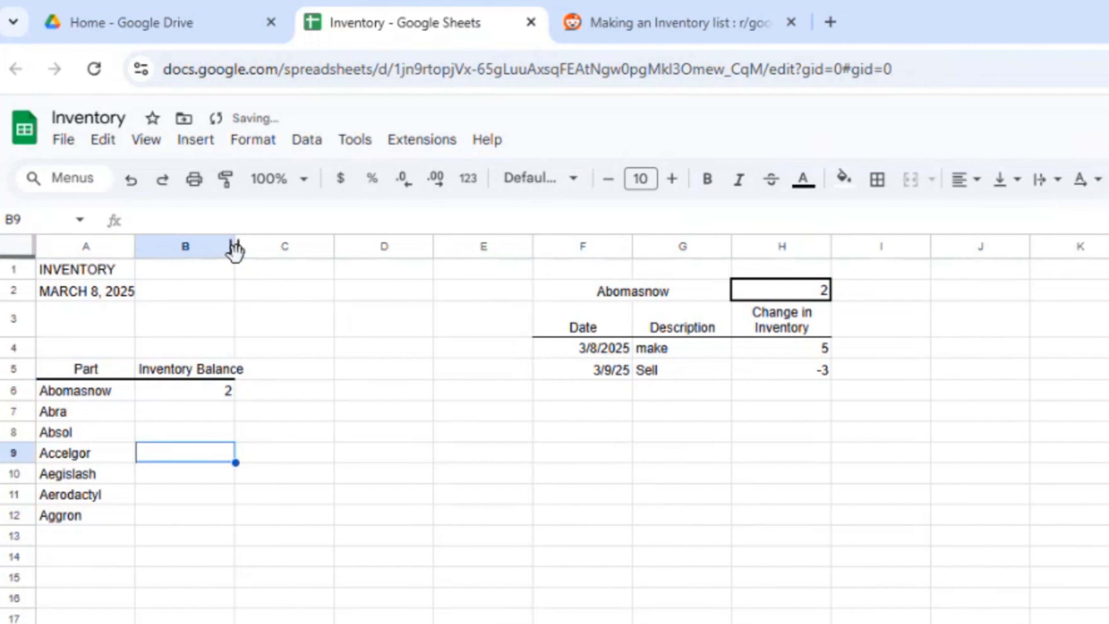
Fit column B to the Inventory Balance heading and give A5:B5 a thin solid bottom border.
double_click(235, 248)
left_click_drag(70, 368, 185, 371)
left_click(878, 180)
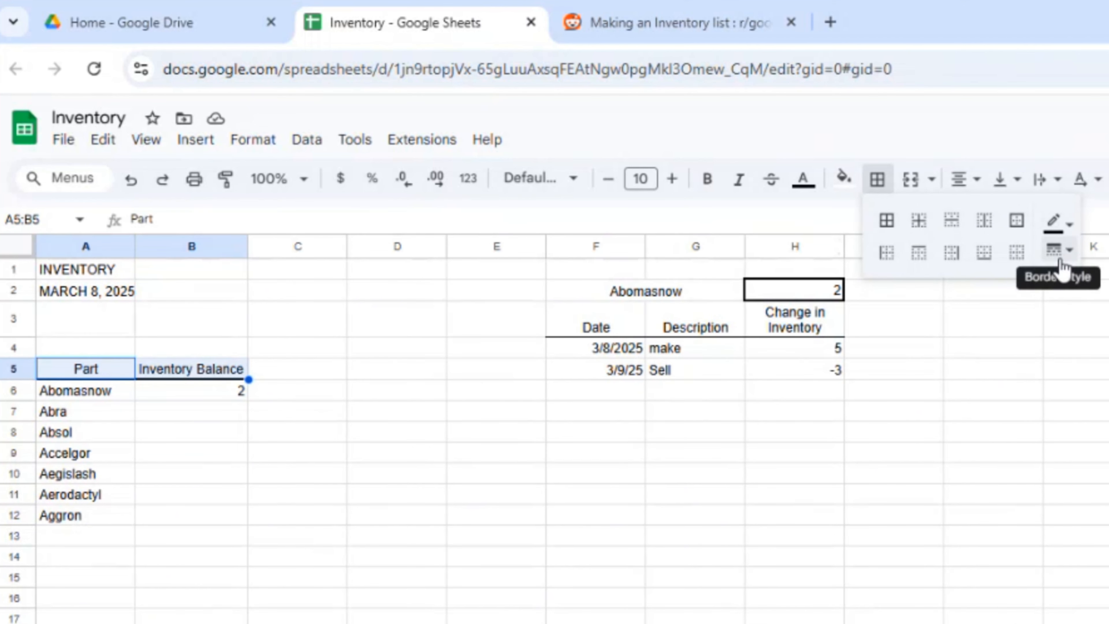
left_click(1060, 252)
left_click(1093, 293)
left_click_drag(158, 476, 124, 472)
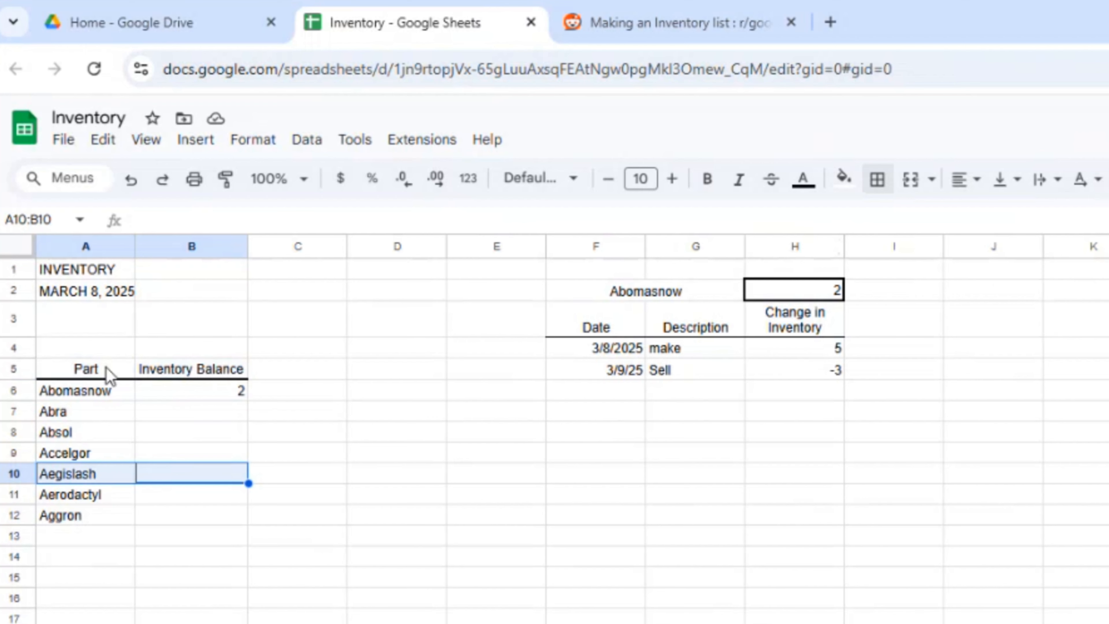
left_click_drag(107, 371, 181, 377)
left_click(878, 180)
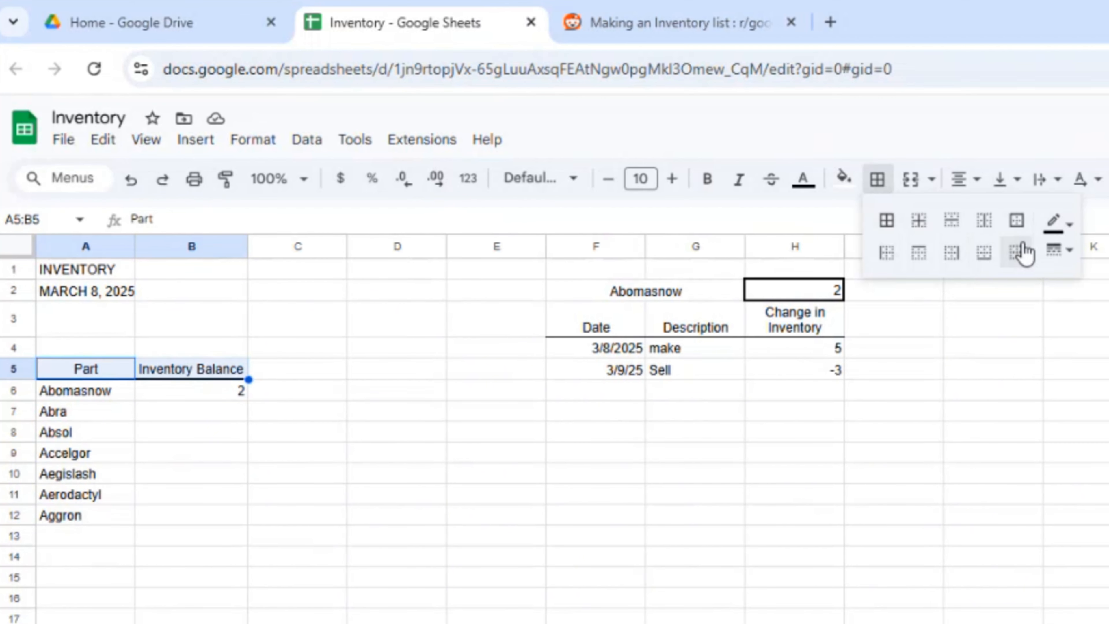
left_click(984, 252)
left_click(184, 493)
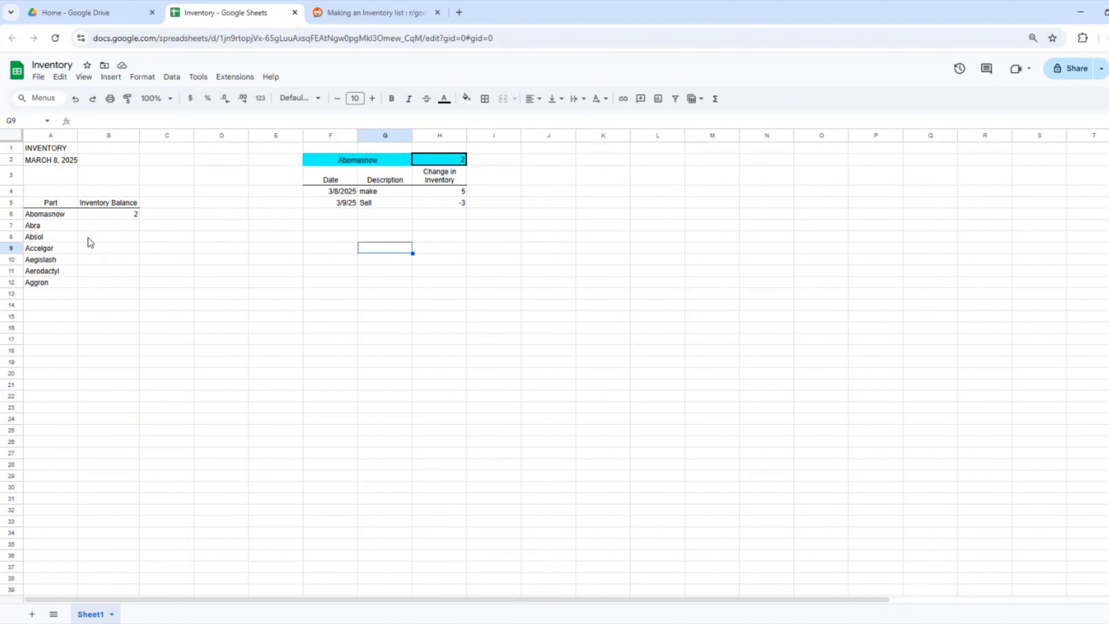
Copy the Abomasnow log block F2:H9 and paste the copy starting at J2.
left_click(335, 161)
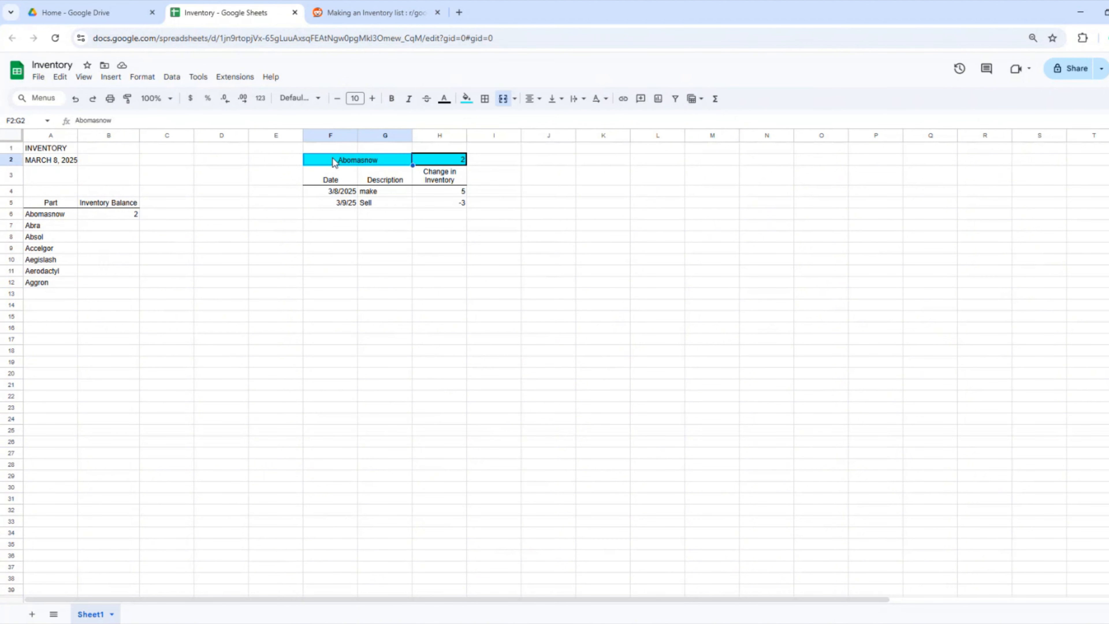
left_click(441, 248, "shift")
key("ctrl+c")
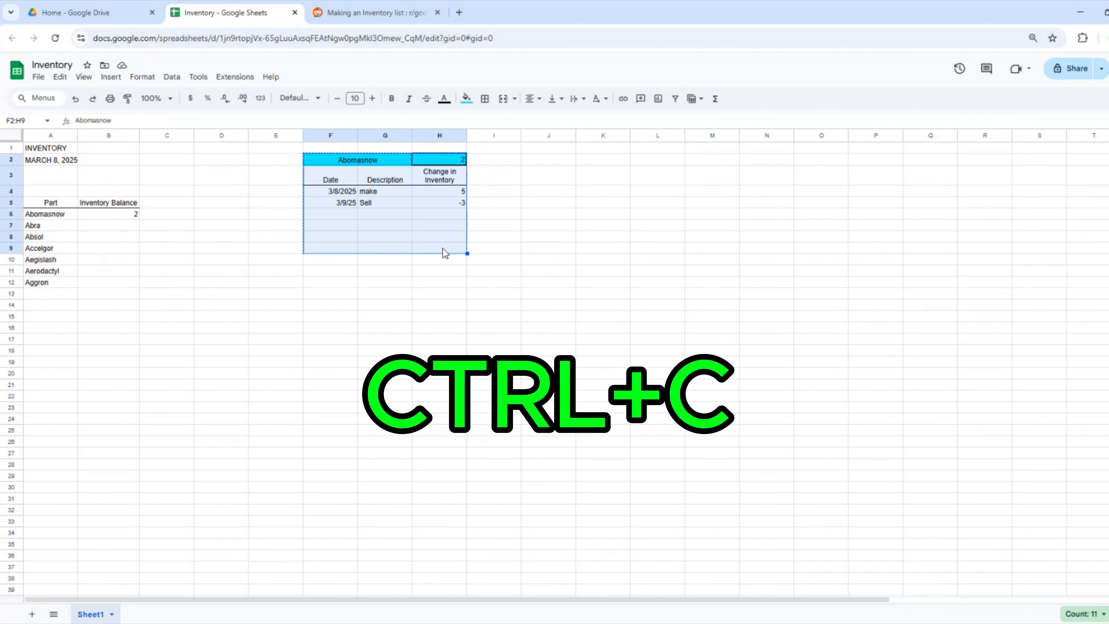
key("Right")
key("Right")
key("Right")
key("ctrl+v")
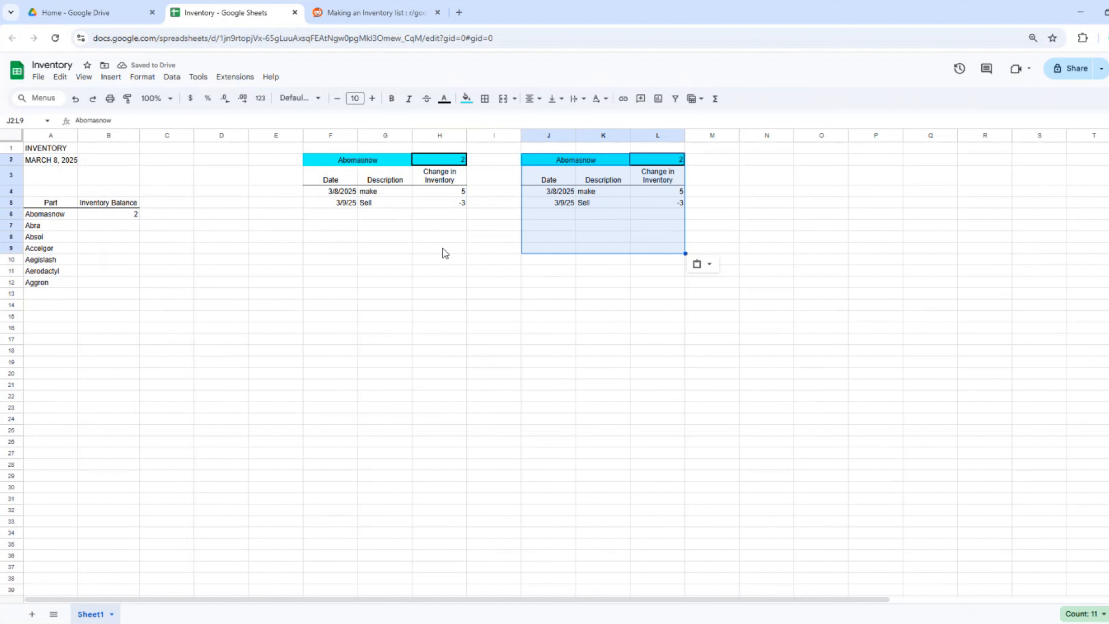
Paste four more copies of the log block starting at N2, R2, V2 and Z2.
key("Right")
key("Right")
key("Right")
key("Right")
key("ctrl+v")
key("Right")
key("Right")
key("Right")
key("Right")
key("ctrl+v")
key("Right")
key("Right")
key("Right")
key("Right")
key("ctrl+v")
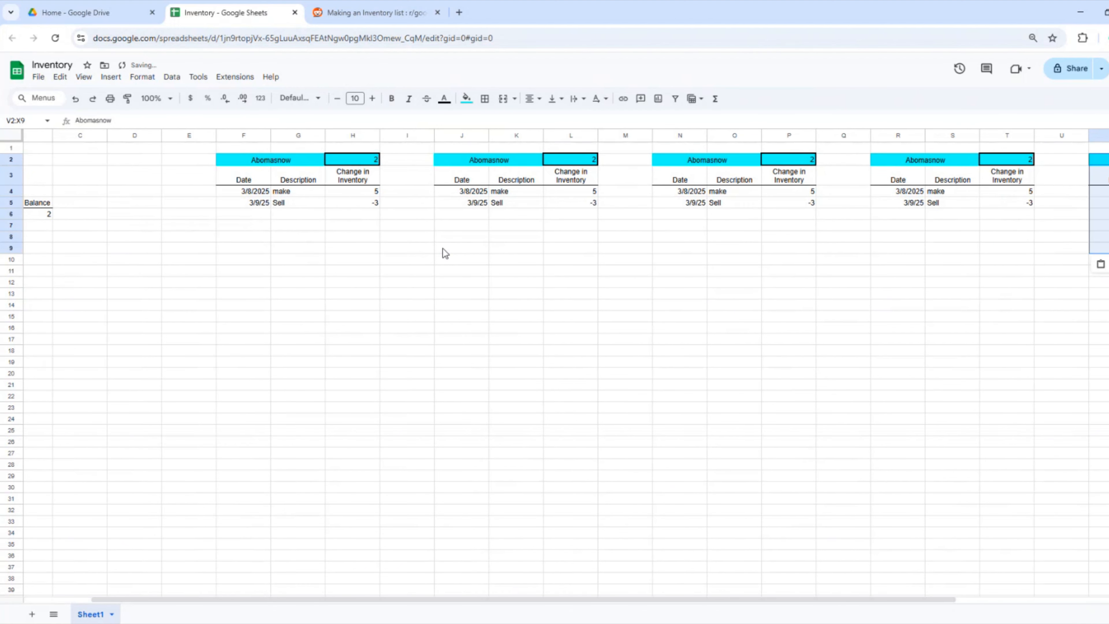
key("Right")
key("Right")
key("Right")
key("Right")
key("ctrl+v")
key("Home")
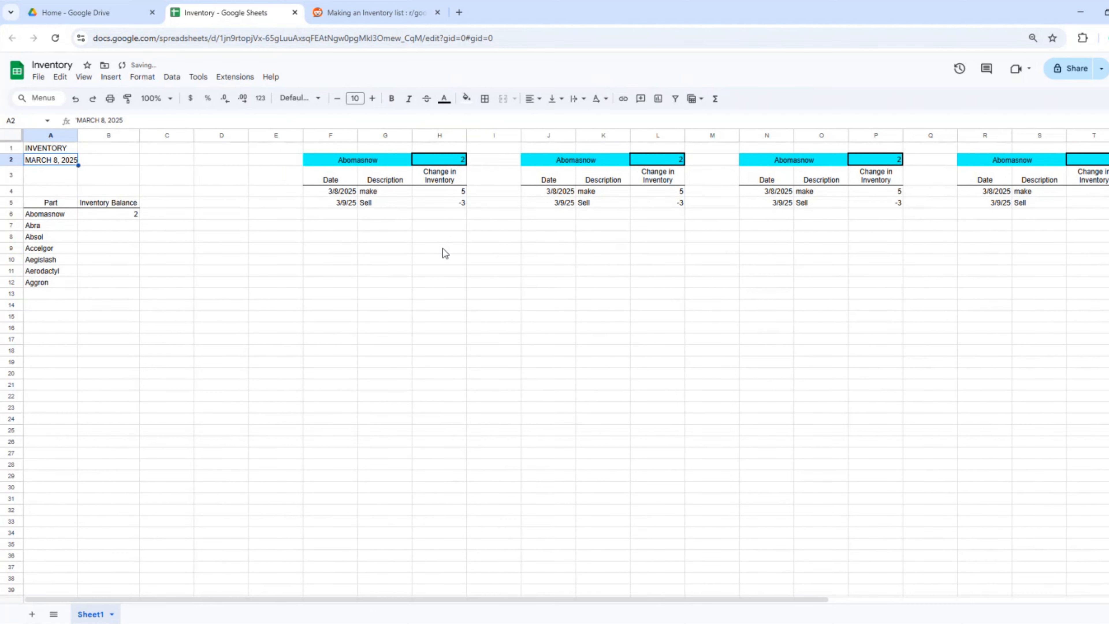
Link the Abra, Absol and Accelgor balances in B7:B9 to the log totals in L2, P2 and T2.
left_click(101, 225)
type("=")
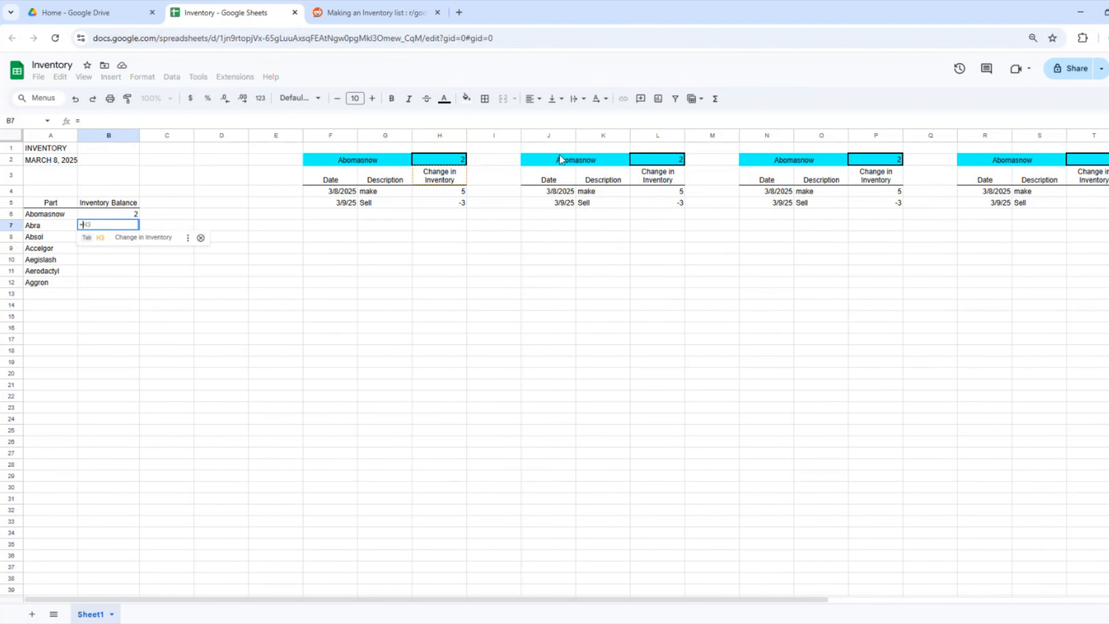
left_click(642, 162)
key("Return")
type("=")
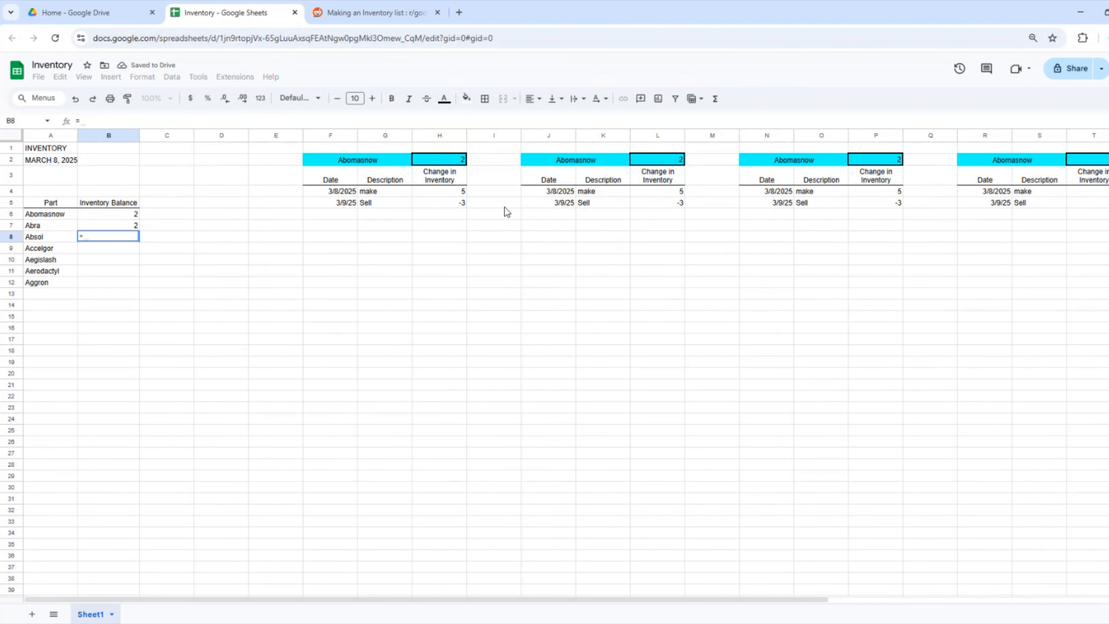
left_click(881, 164)
key("Return")
type("=")
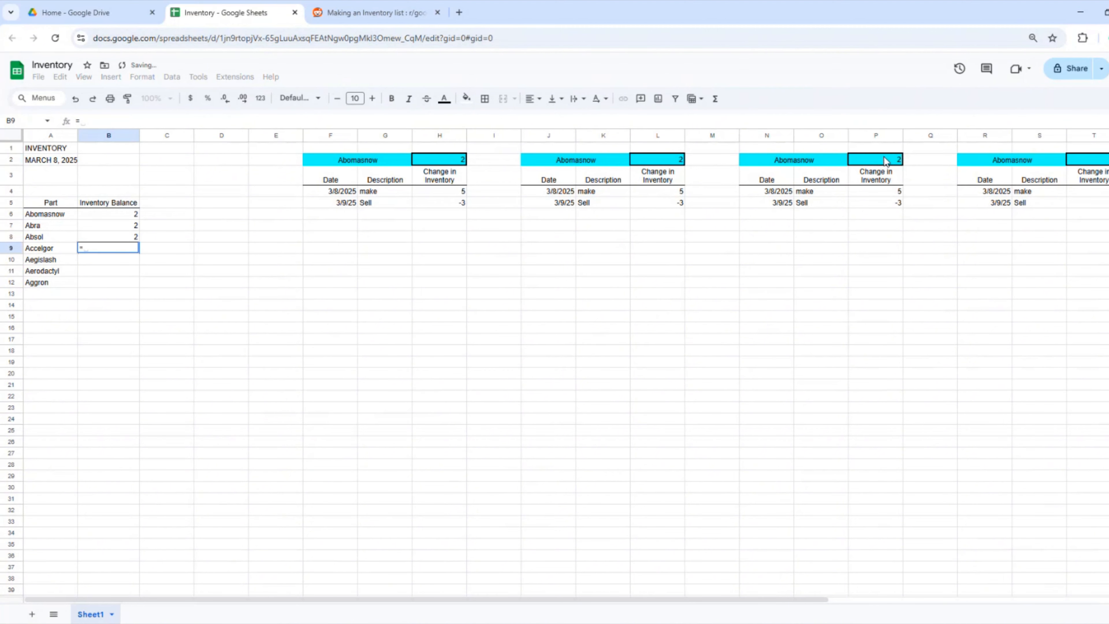
left_click(1095, 159)
key("Return")
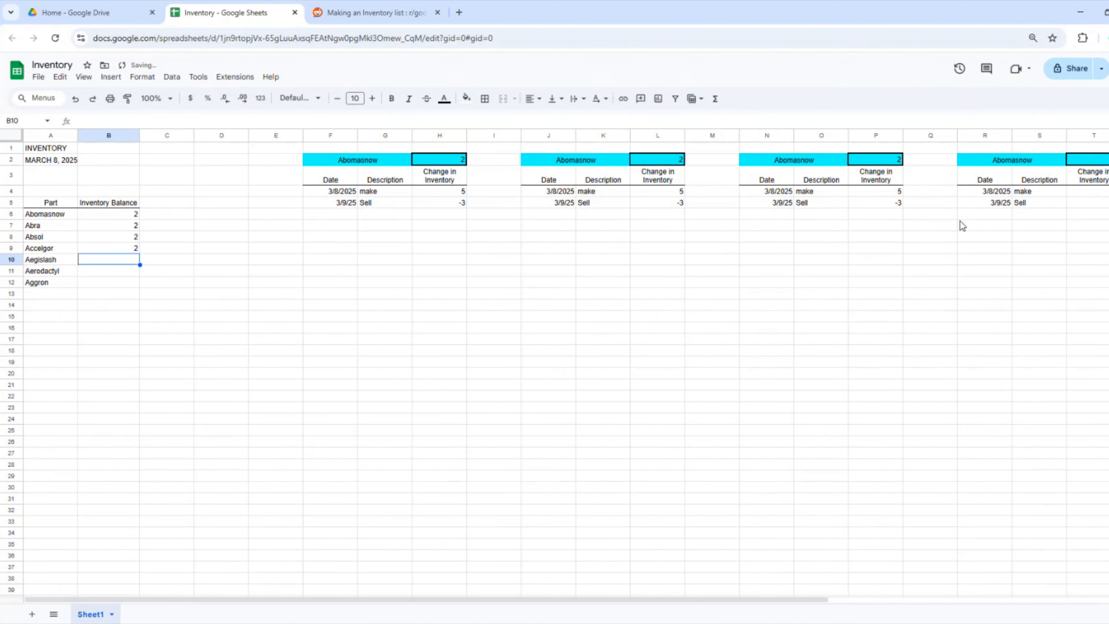
Link the Aegislash balance in B10 to the total in X2 and the Aerodactyl balance in B11 to AB2.
type("=")
left_click_drag(816, 599, 1071, 581)
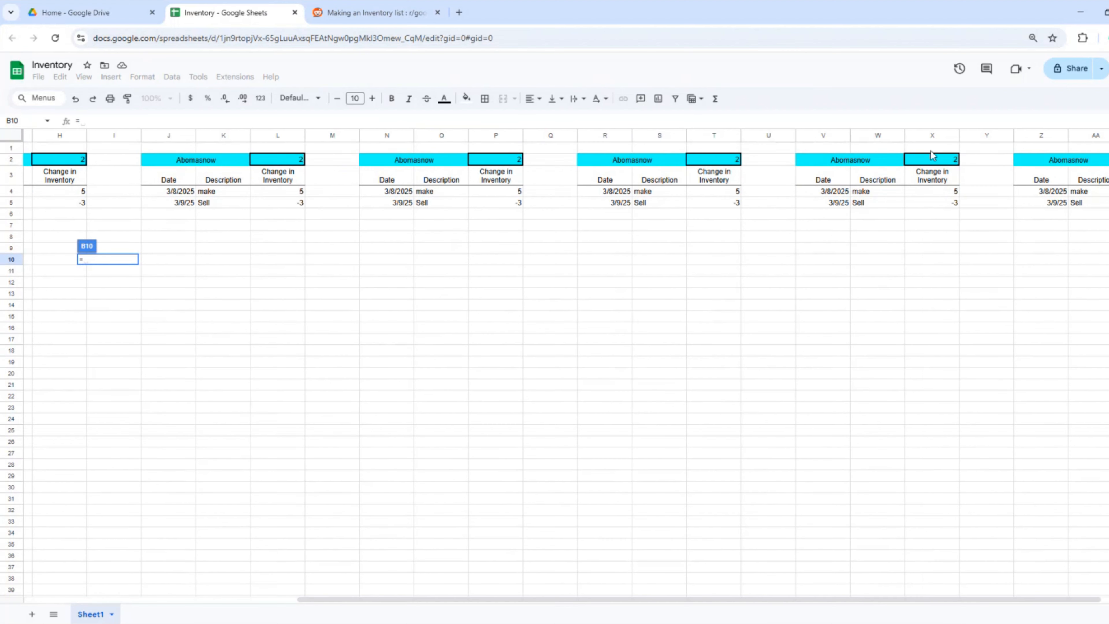
left_click(931, 158)
key("Return")
type("=")
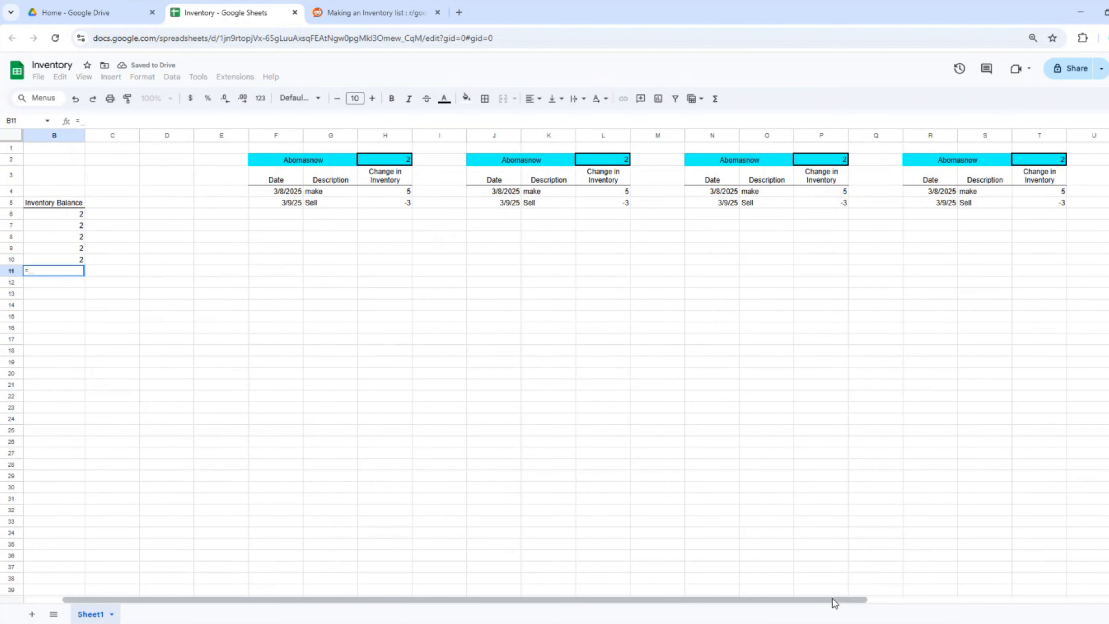
left_click_drag(834, 599, 561, 609)
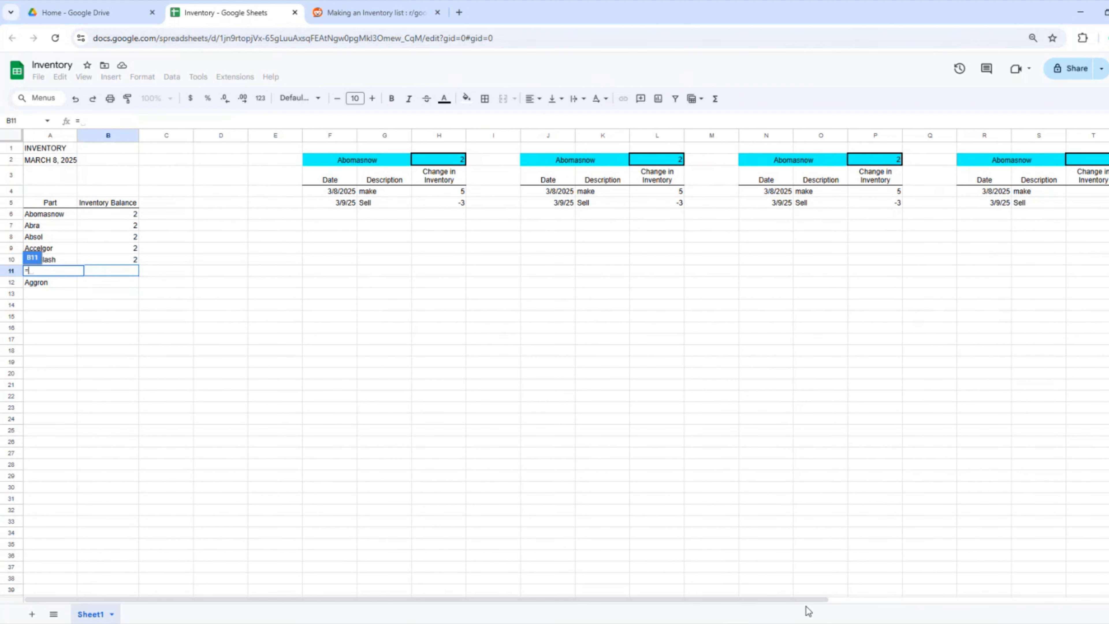
left_click_drag(807, 609, 1104, 608)
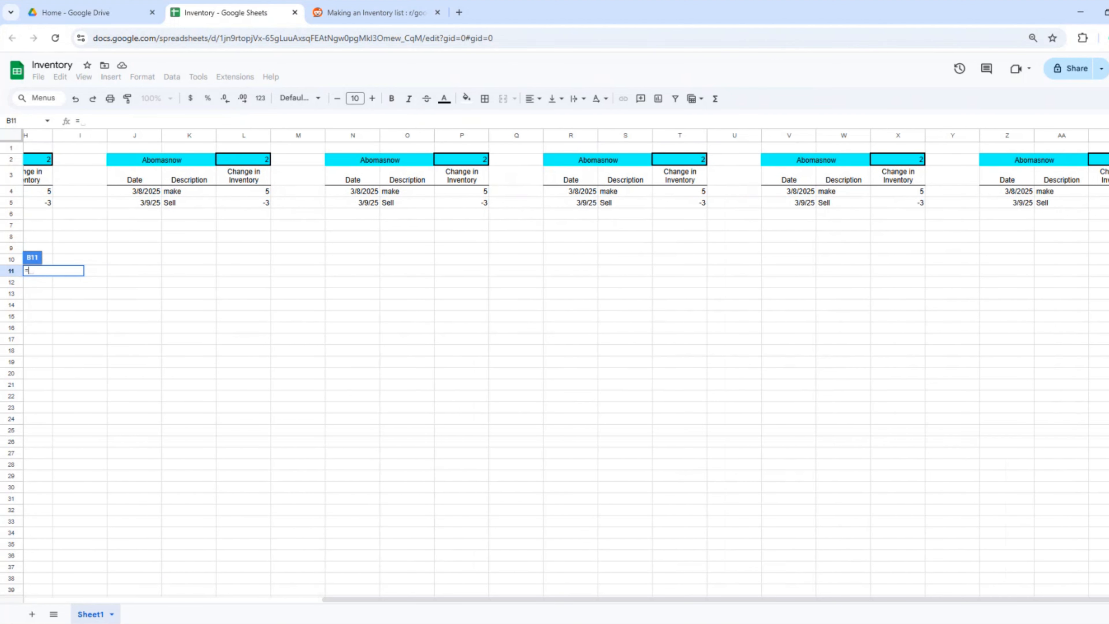
left_click(1097, 159)
key("Return")
type("=")
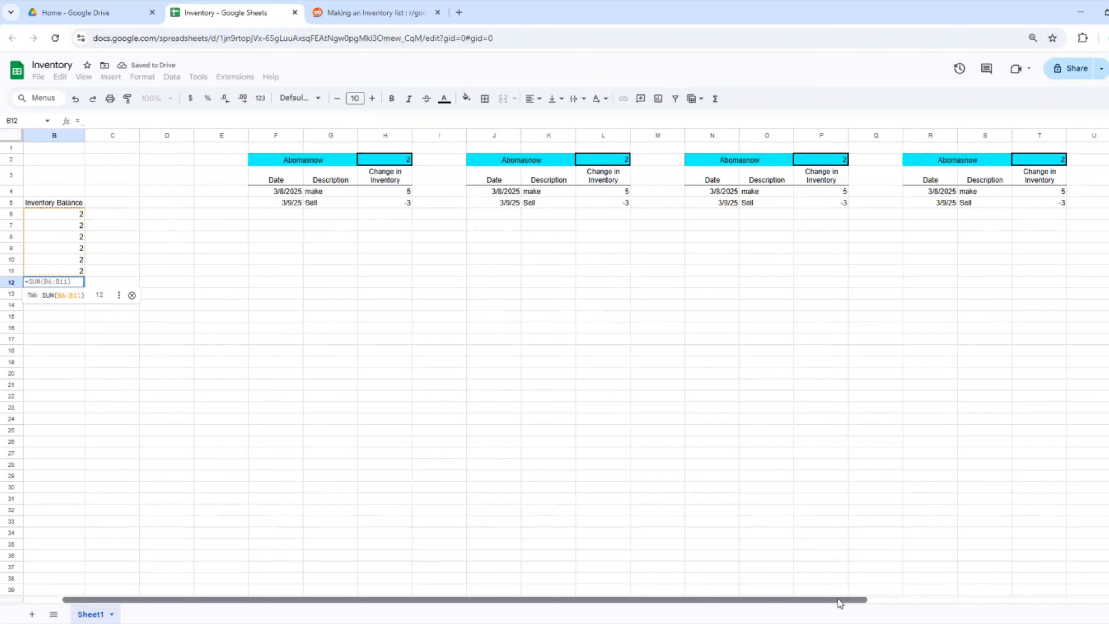
left_click_drag(839, 603, 1085, 602)
left_click(1107, 160)
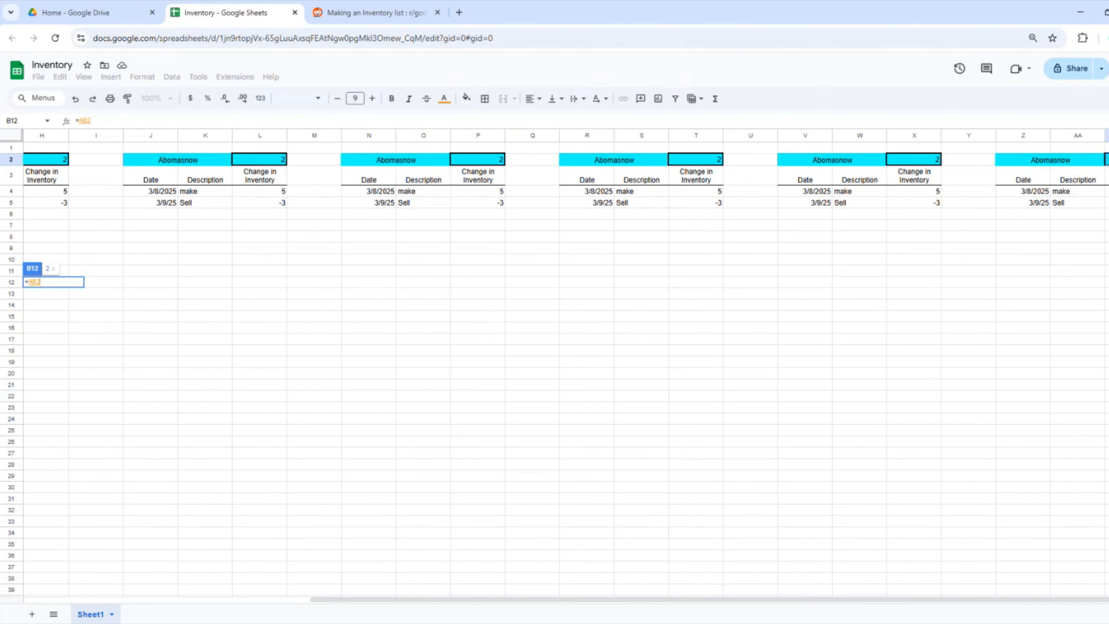
key("Left")
key("Left")
key("Left")
key("Return")
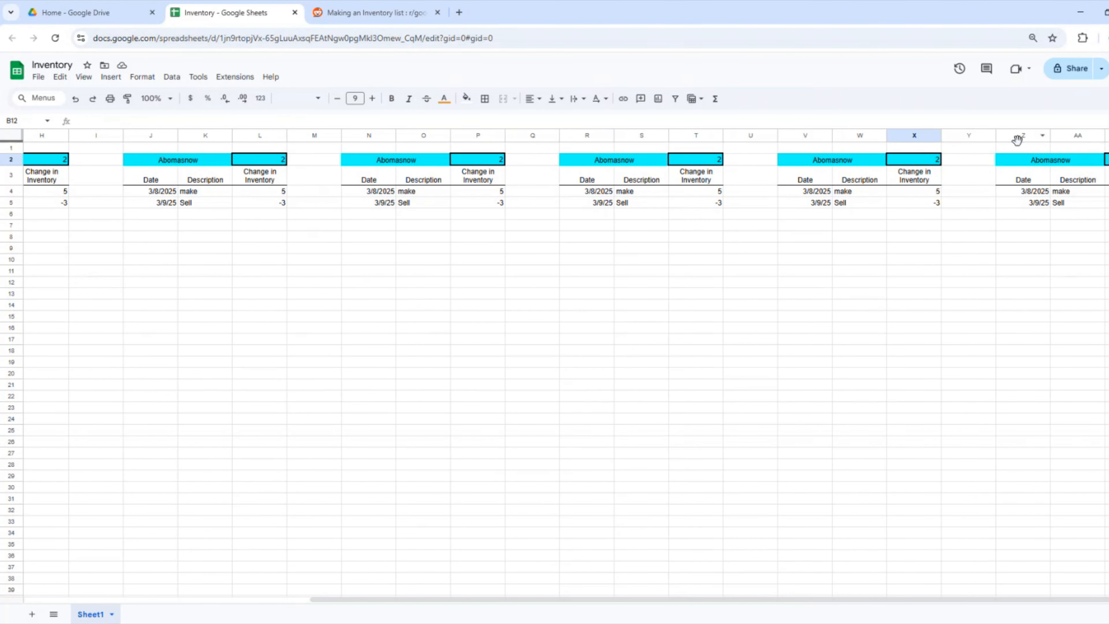
Insert four columns after column AB, using columns Y through AB as the selection.
left_click(1021, 136)
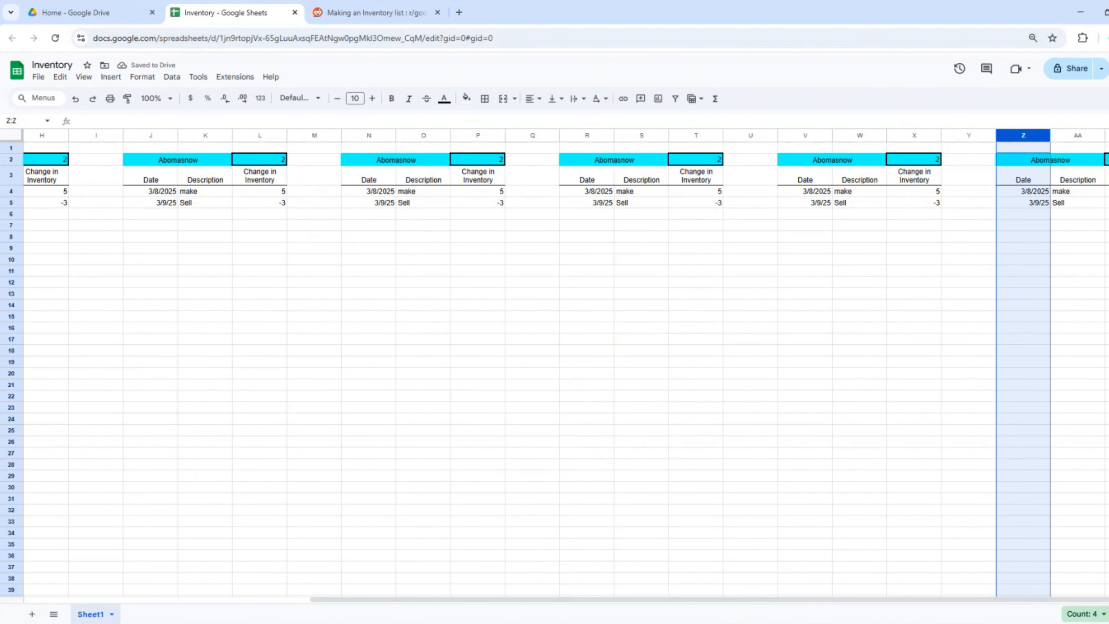
key("shift+Right")
key("shift+Right")
left_click(970, 137)
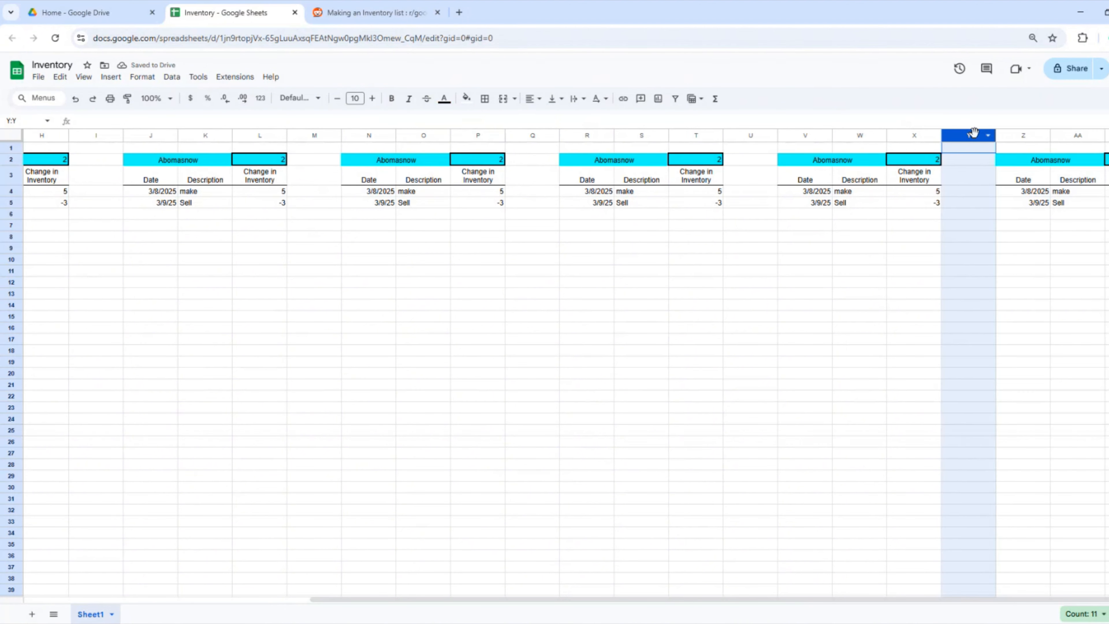
key("shift+Right")
key("shift+Right")
key("shift+Right")
right_click(971, 137)
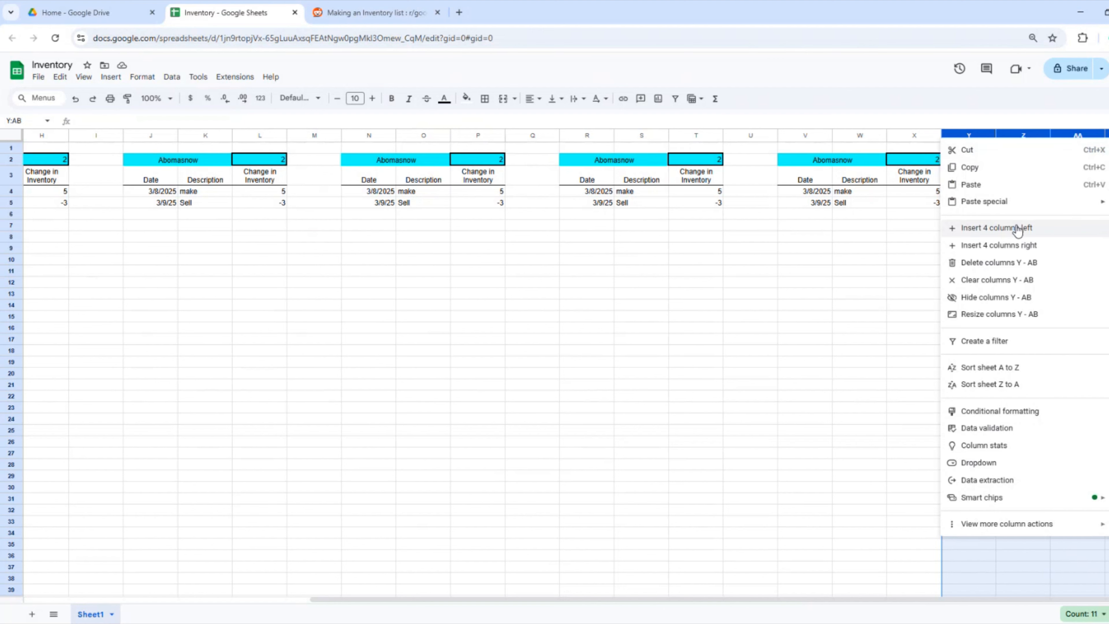
left_click(1000, 246)
Copy the log columns Z through AB and paste them starting at column AD.
left_click(943, 135)
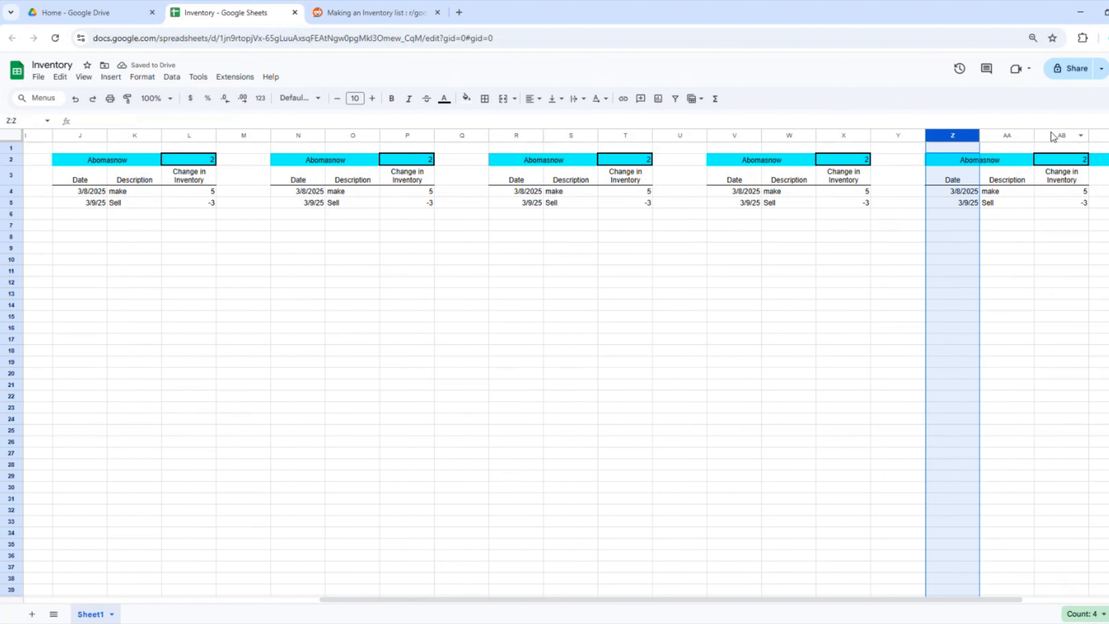
left_click(1051, 132, "shift")
key("ctrl+c")
key("Right")
key("Right")
key("Right")
key("Right")
key("ctrl+v")
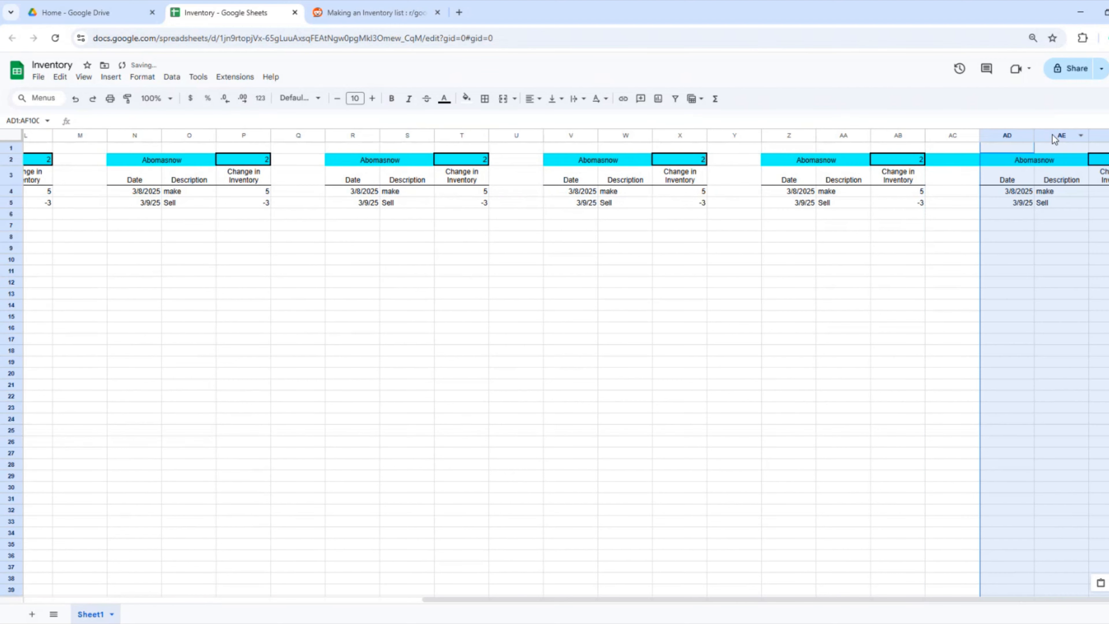
Fill the spacer cell AC2 between the last two log blocks with white.
left_click(974, 160)
left_click(466, 98)
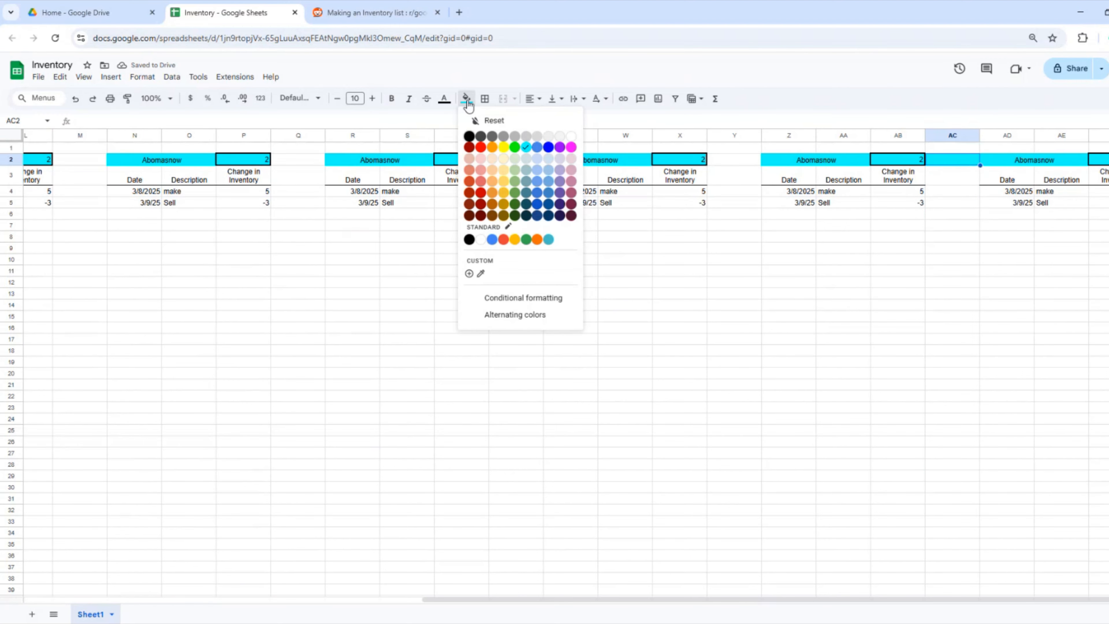
left_click(481, 239)
left_click_drag(947, 248, 948, 259)
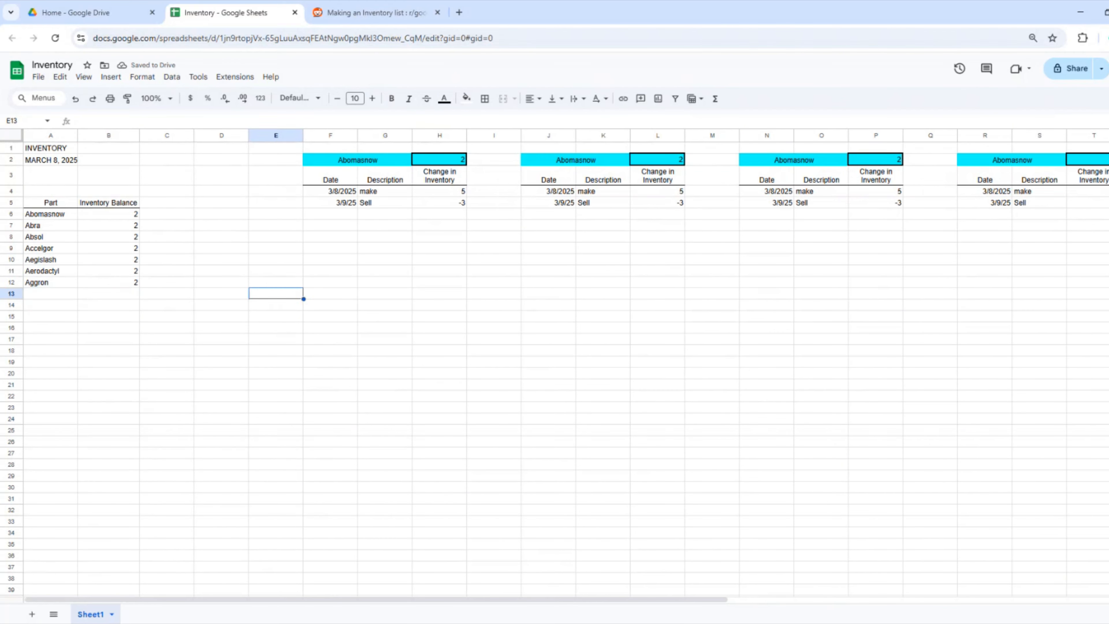
Retitle the log blocks at J2, N2 and R2 as Abra, Absol and Accelgor.
left_click(575, 160)
type("=")
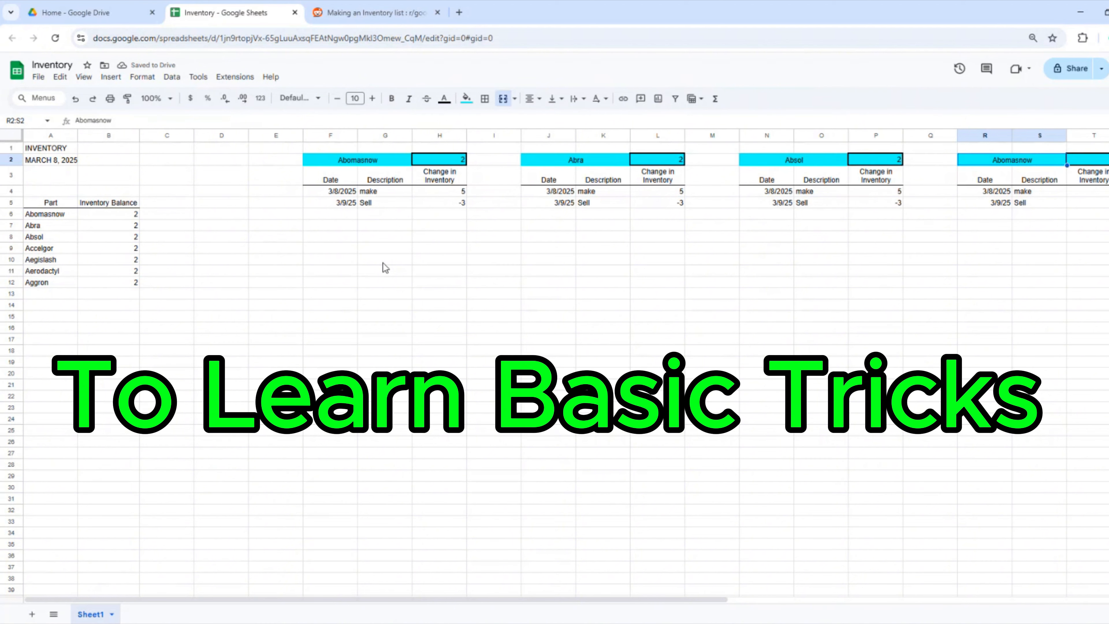
type("Ac")
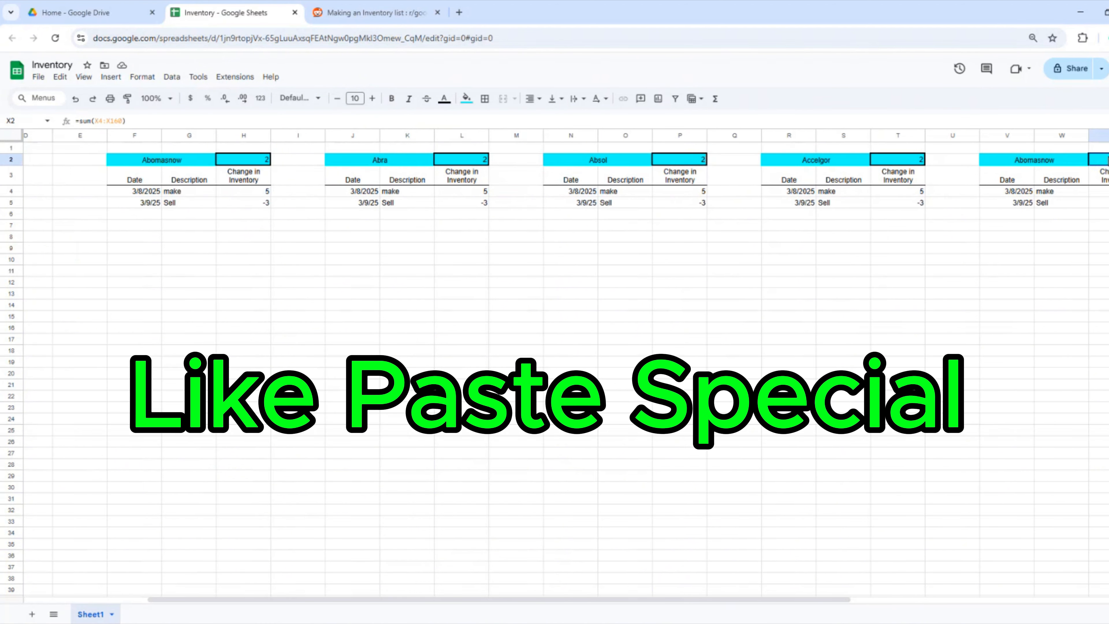
Title the log block at V2 Aegislash by copying the name from the parts list, keeping the header formatting.
left_click(1047, 160)
right_click(1047, 161)
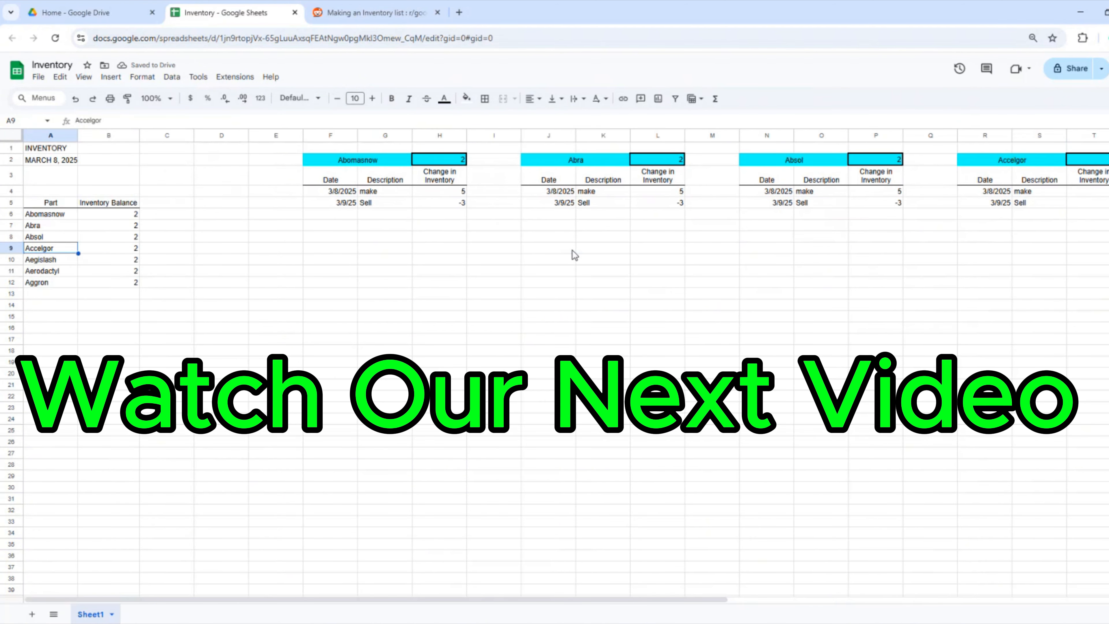
key("ctrl+c")
key("Right")
key("Right")
key("Right")
key("Right")
key("Right")
key("Right")
key("Right")
key("Right")
key("Right")
key("Right")
key("Right")
key("Right")
key("Right")
key("Right")
key("Right")
key("Right")
key("Right")
key("Right")
key("Right")
key("Right")
key("Right")
key("Right")
key("Up")
key("Up")
key("Up")
key("Up")
key("Up")
key("Up")
key("Up")
key("Up")
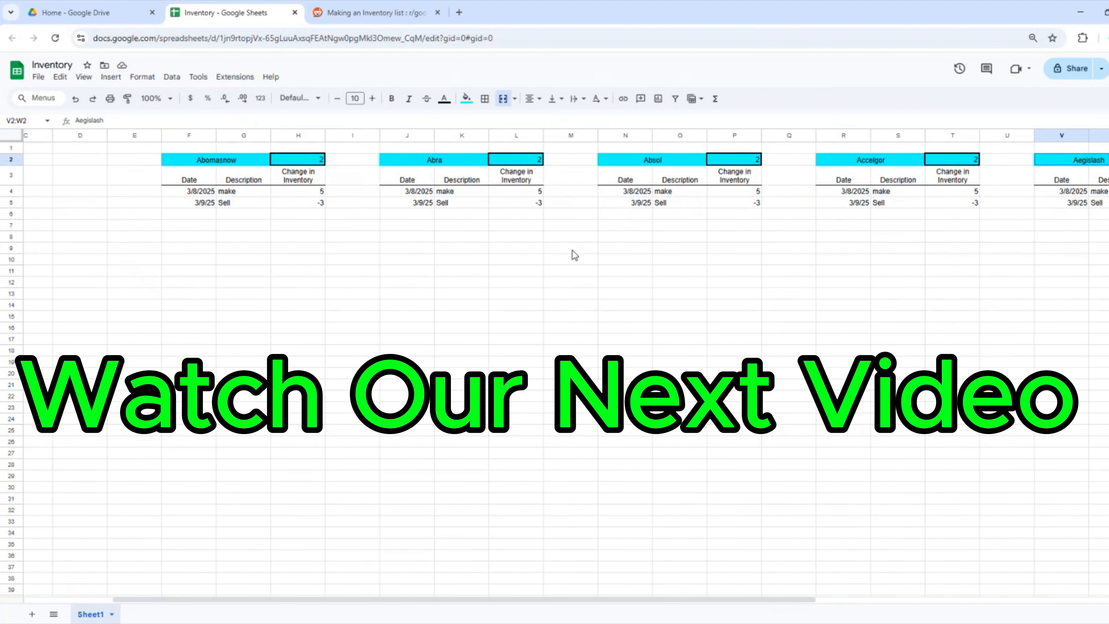
right_click(1065, 162)
mouse_move(960, 227)
left_click(783, 232)
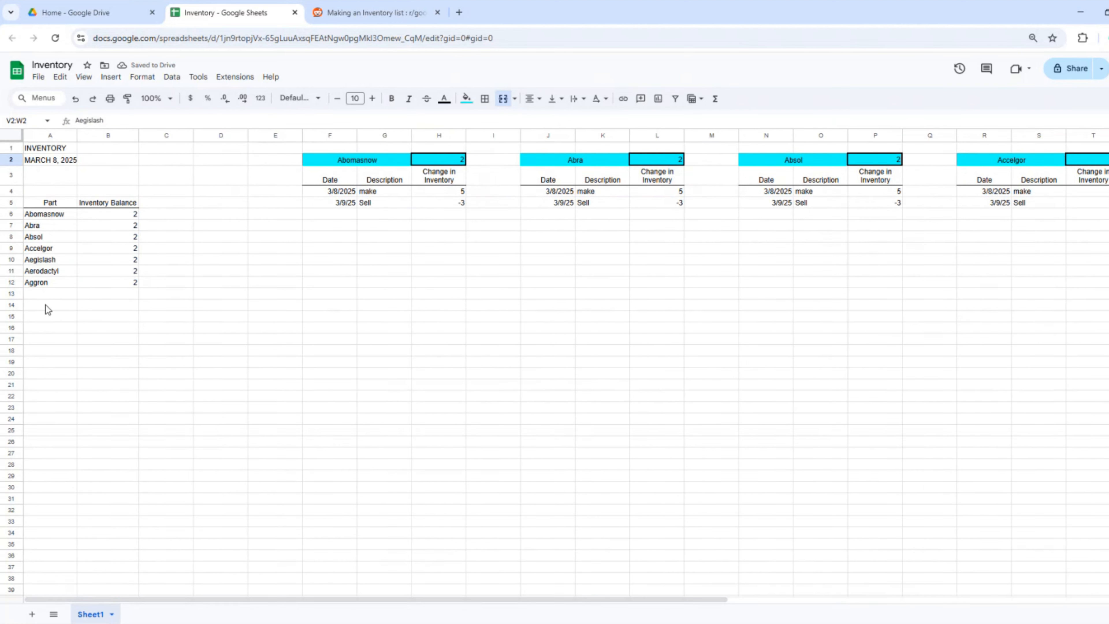
Copy the Aerodactyl name from A11 into the log header at Z2, keeping the header formatting.
left_click(48, 271)
key("ctrl+c")
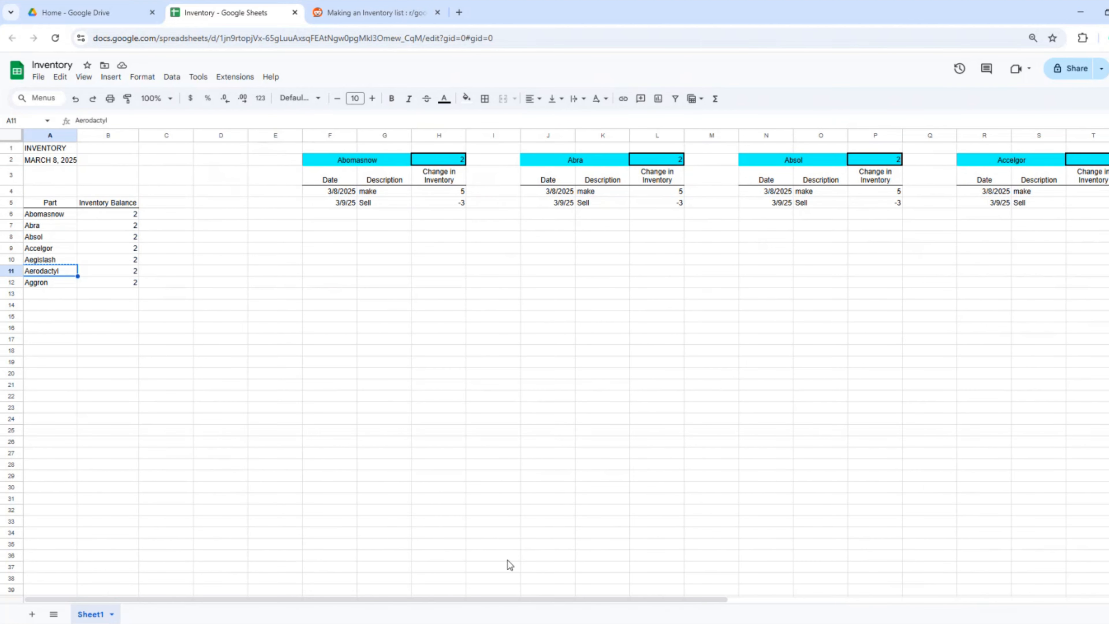
left_click_drag(512, 599, 909, 599)
left_click(811, 162)
right_click(811, 162)
left_click(1019, 230)
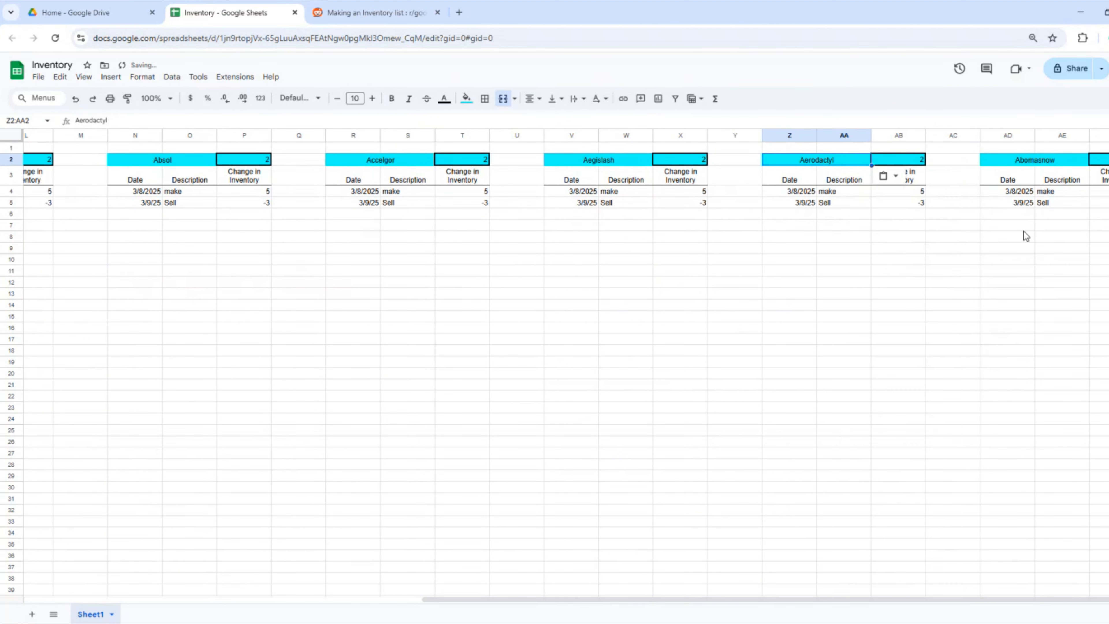
Copy the Aggron name from A12 into the log header at AD2, keeping the header formatting.
left_click_drag(680, 599, 245, 600)
left_click(40, 283)
key("ctrl+c")
left_click_drag(540, 600, 936, 612)
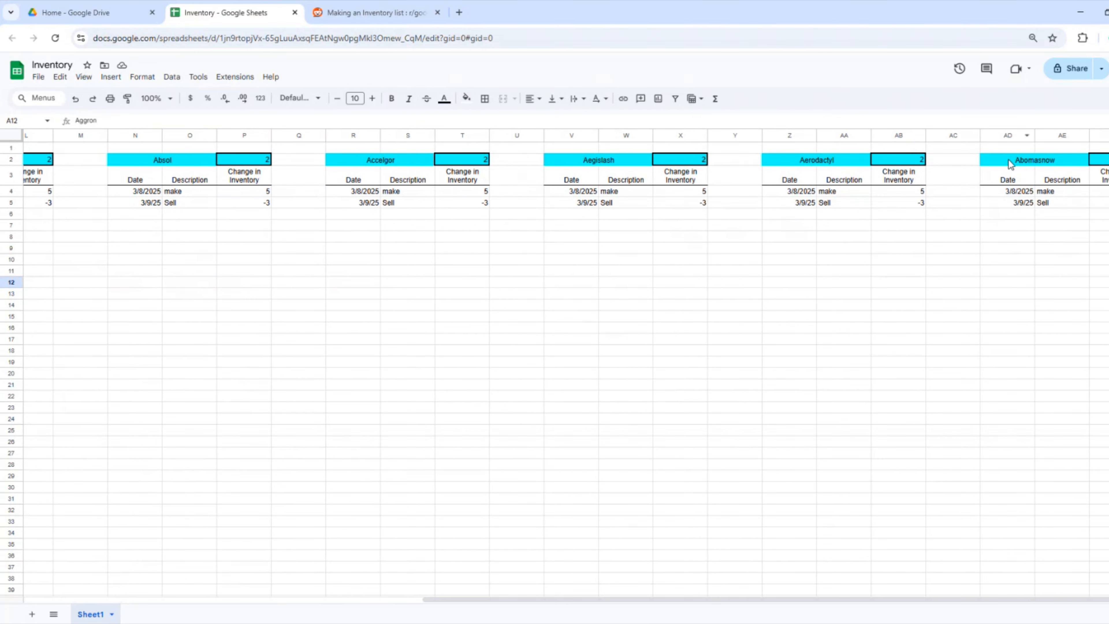
right_click(1009, 161)
mouse_move(991, 223)
left_click(1037, 229)
Set the 3/8/2025 inventory change to 10 for Abra in L4 and 15 for Absol in P4.
left_click(788, 281)
scroll(554, 419, "left", 13)
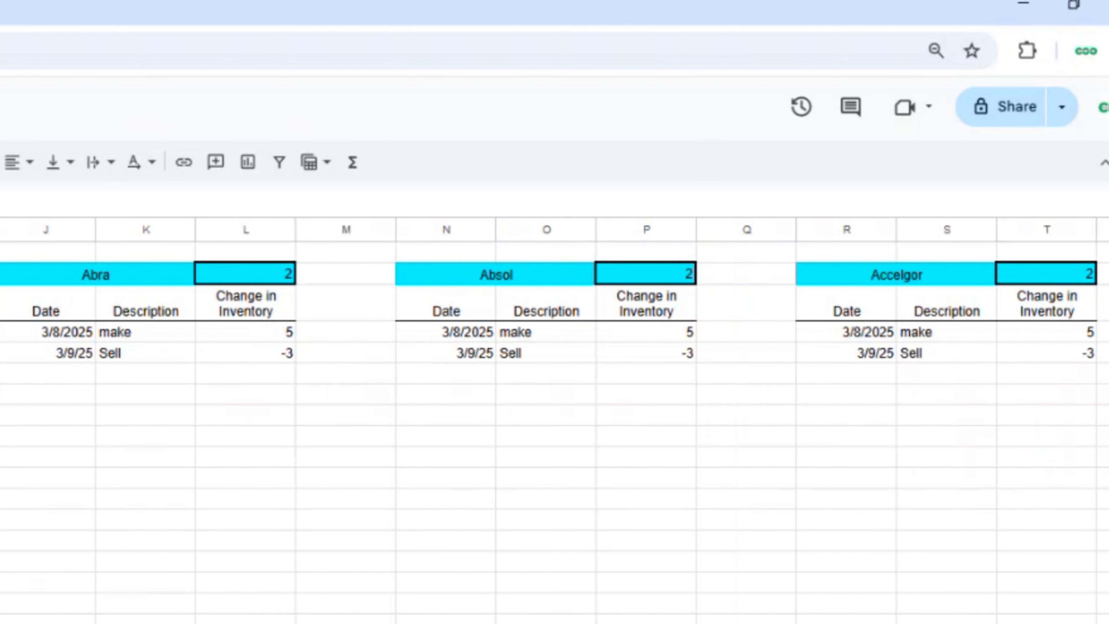
left_click(241, 337)
type("10")
key("Return")
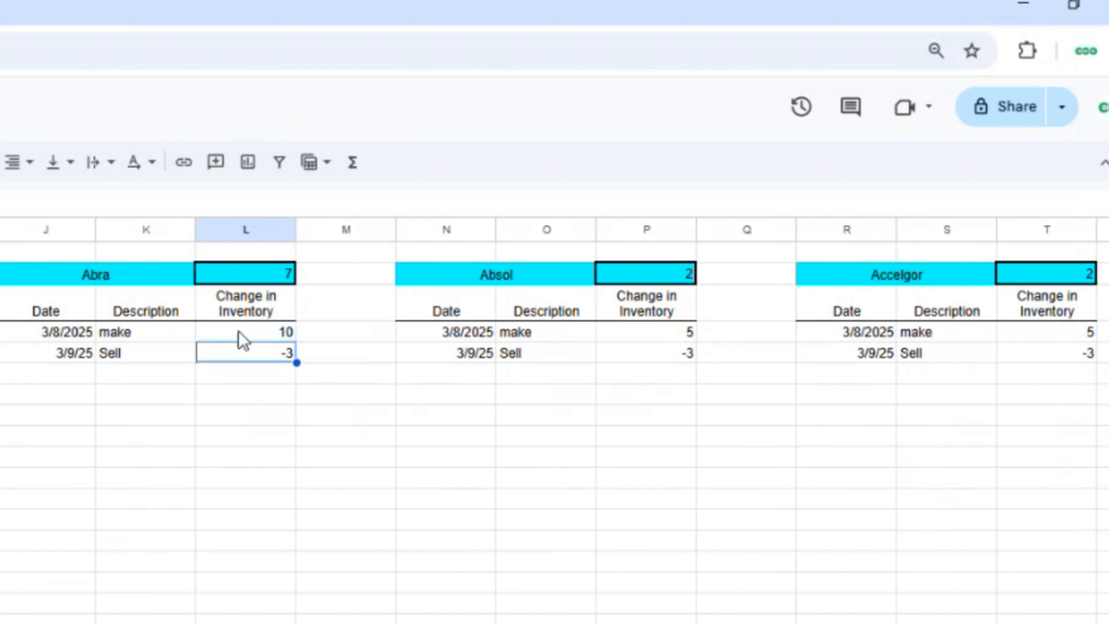
key("Right")
key("Right")
key("Right")
key("Right")
key("Up")
type("15")
key("Return")
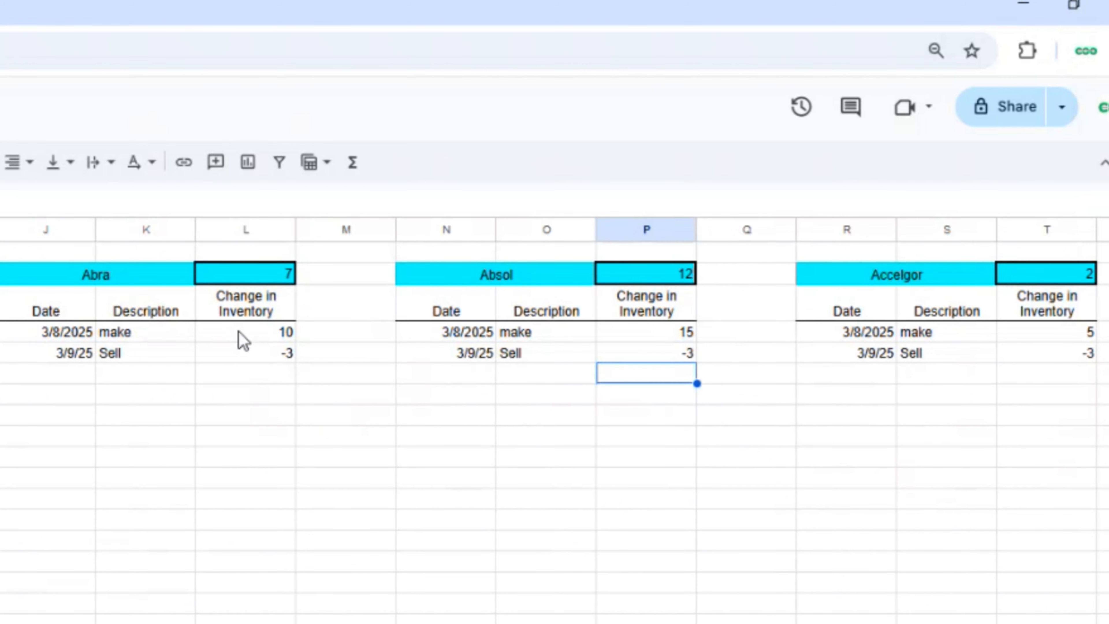
Set the 3/8/2025 inventory change to 7 for Accelgor in T4 and 4 for Aegislash in X4.
key("Right")
key("Right")
key("Right")
key("Right")
key("Up")
type("7")
key("Tab")
key("Right")
key("Right")
key("Right")
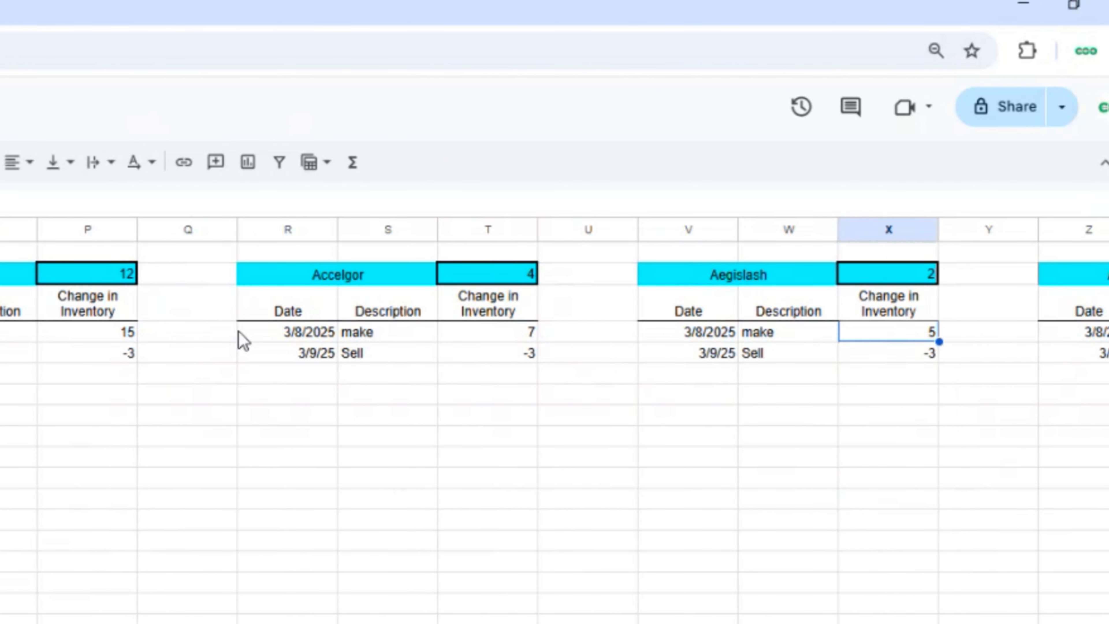
type("4")
key("Tab")
Set the 3/8/2025 inventory change for Aerodactyl in AB4 to 9.
key("Right")
key("Right")
key("Right")
key("Right")
key("Right")
key("Right")
key("Right")
key("Left")
key("Left")
key("Left")
key("Left")
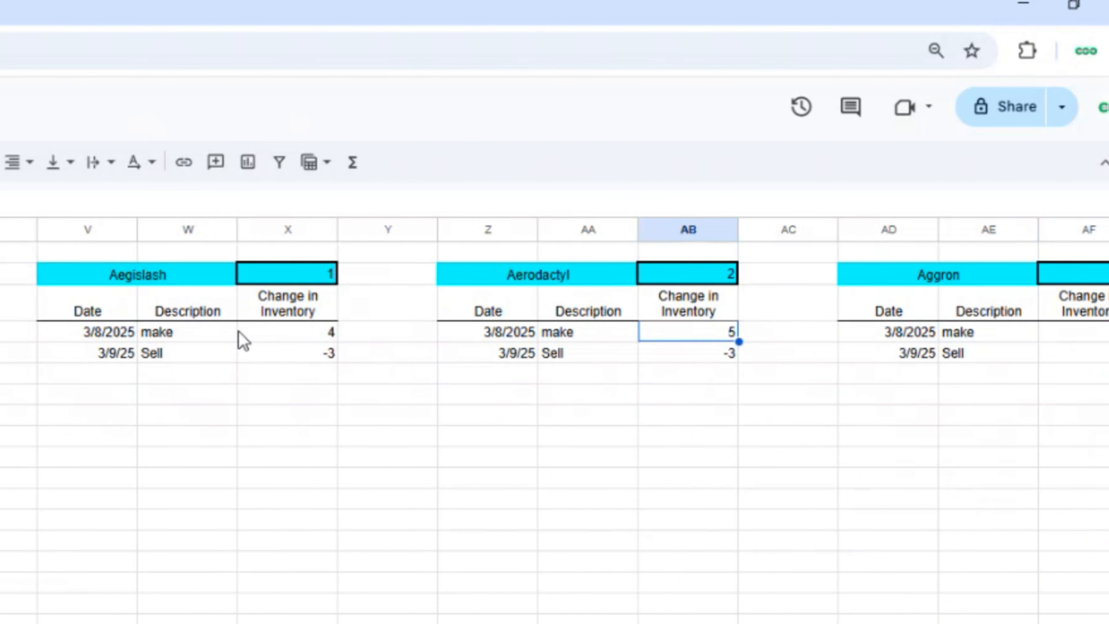
type("9")
key("Tab")
key("Right")
key("Right")
key("Right")
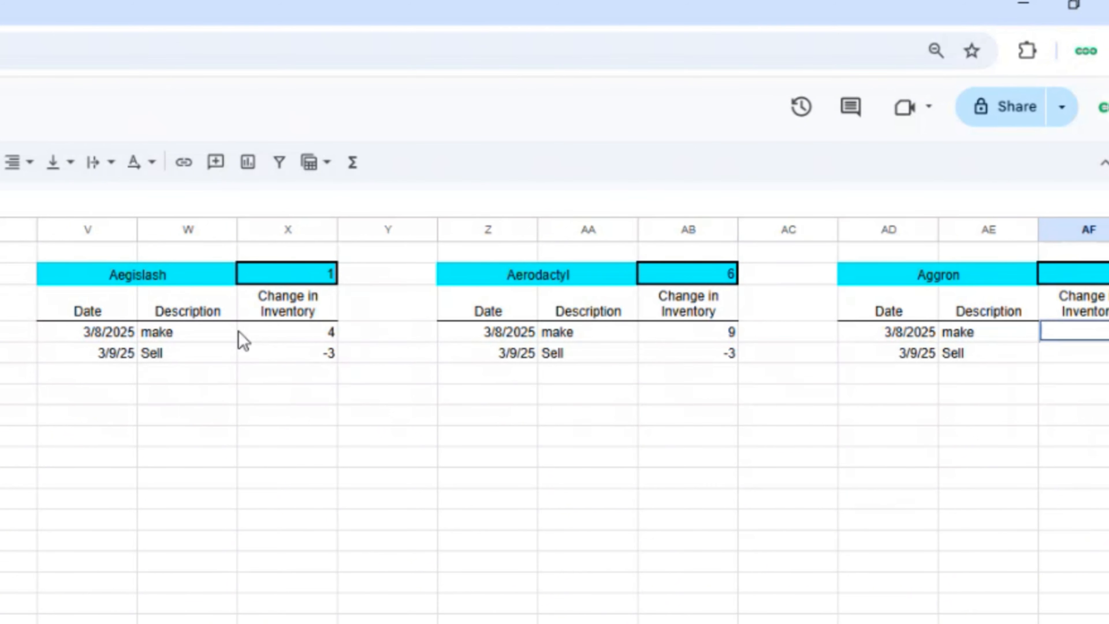
key("Down")
key("Left")
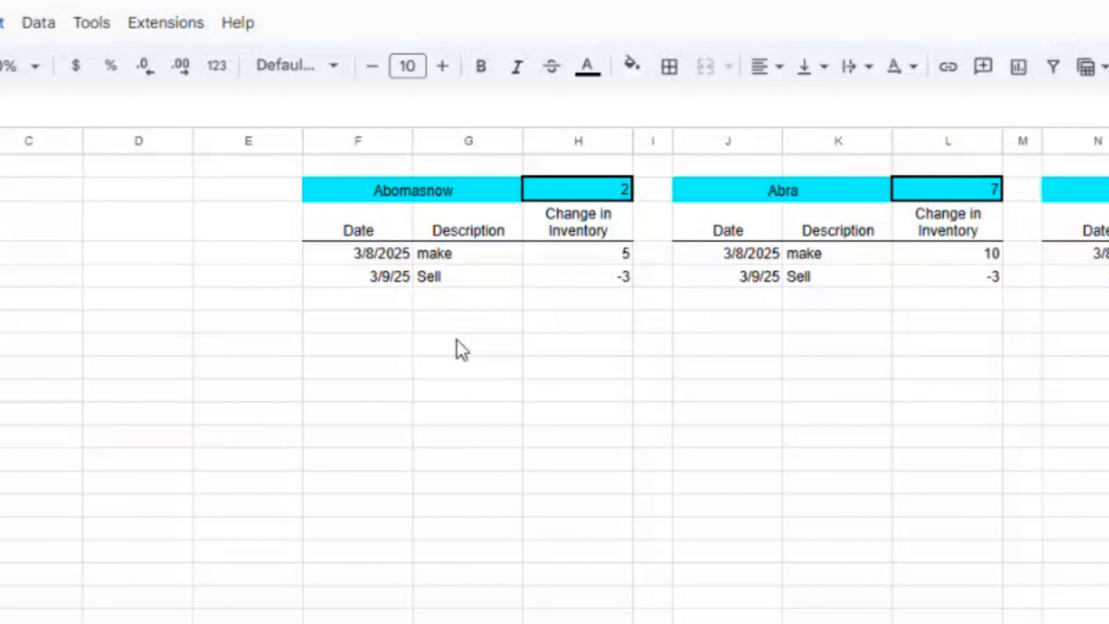
Change the first Abomasnow description in G4 to "Beginning Inventory" and widen column G to fit the text.
left_click(411, 316)
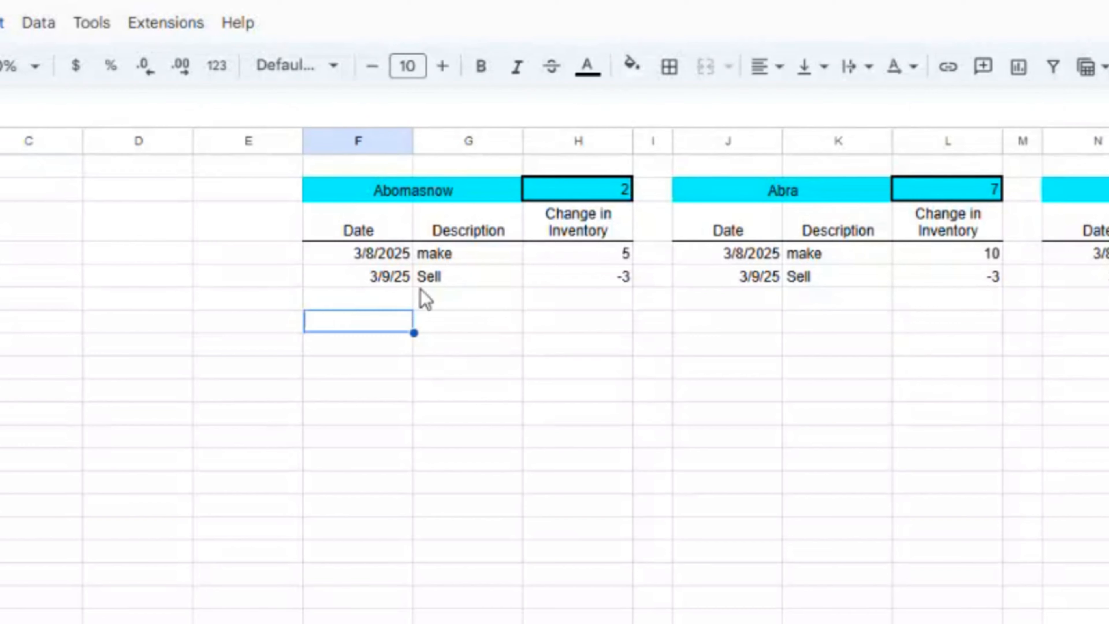
left_click(396, 305)
left_click(452, 257)
type("Beginning Inventory")
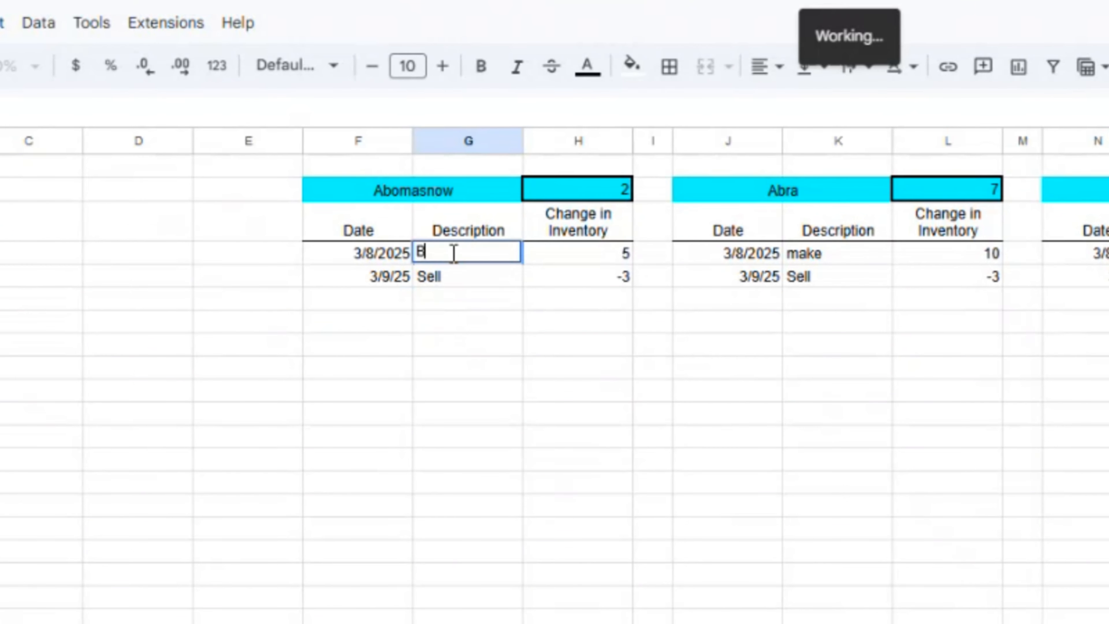
key("Return")
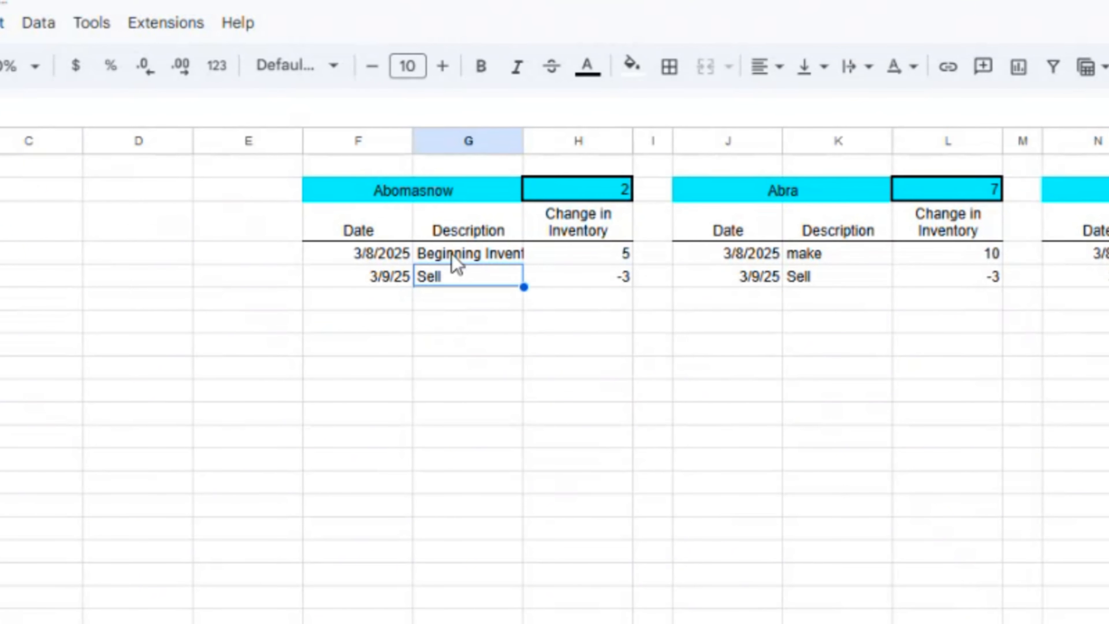
left_click(454, 256)
left_click_drag(523, 141, 558, 140)
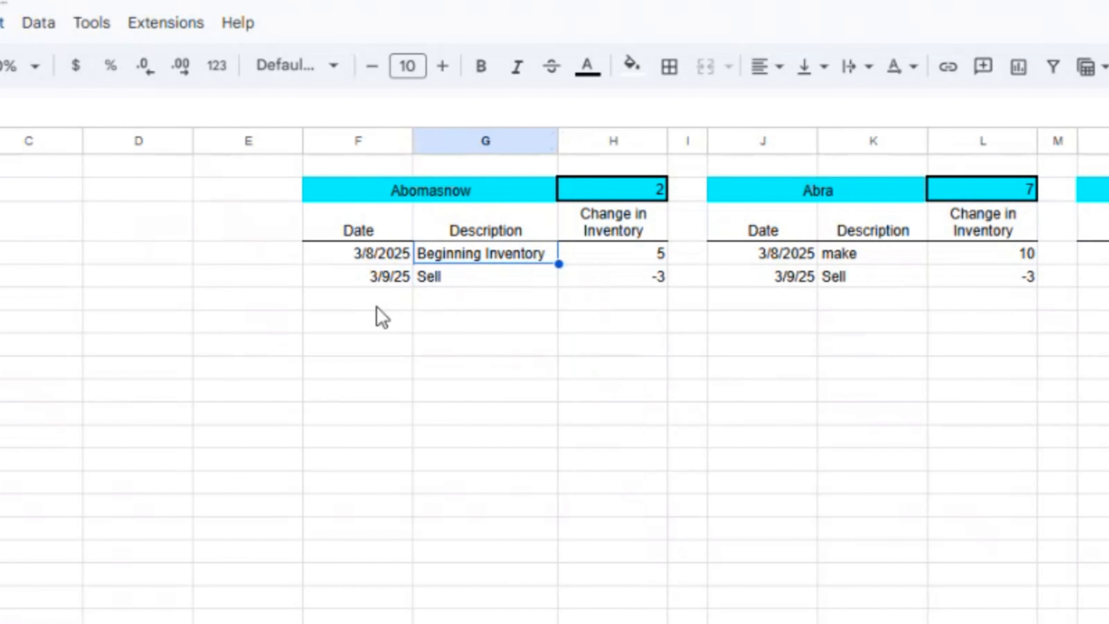
Add an Abomasnow log entry in row 6 dated 3/12/25 with description Make and a change of 5.
left_click(376, 280)
left_click(376, 299)
type("3/12")
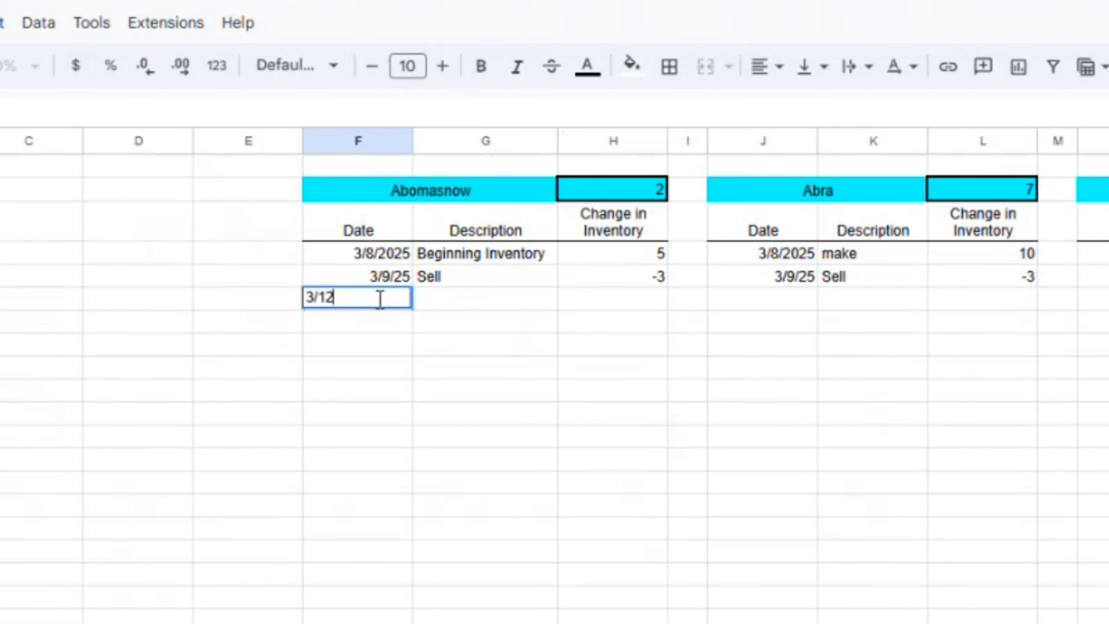
type("/25")
key("Tab")
type("Make")
key("Tab")
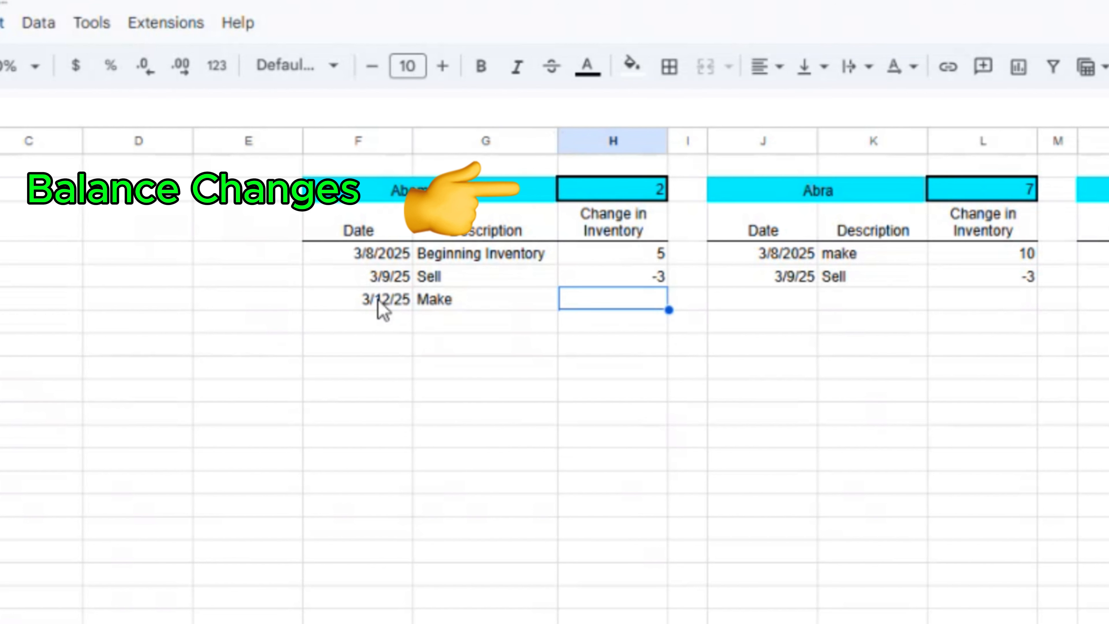
type("5")
key("Return")
Add an Abomasnow log entry in row 7 dated 3/13/25 with description Sell and a change of -3.
type("3/13/25")
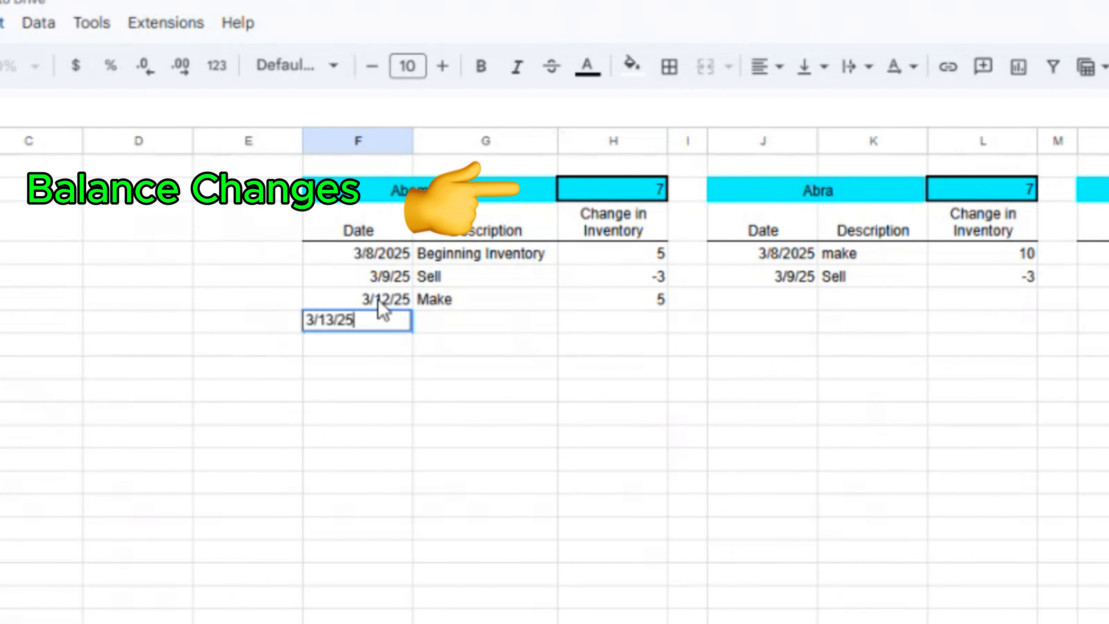
key("Tab")
type("Sell")
key("Tab")
type("-")
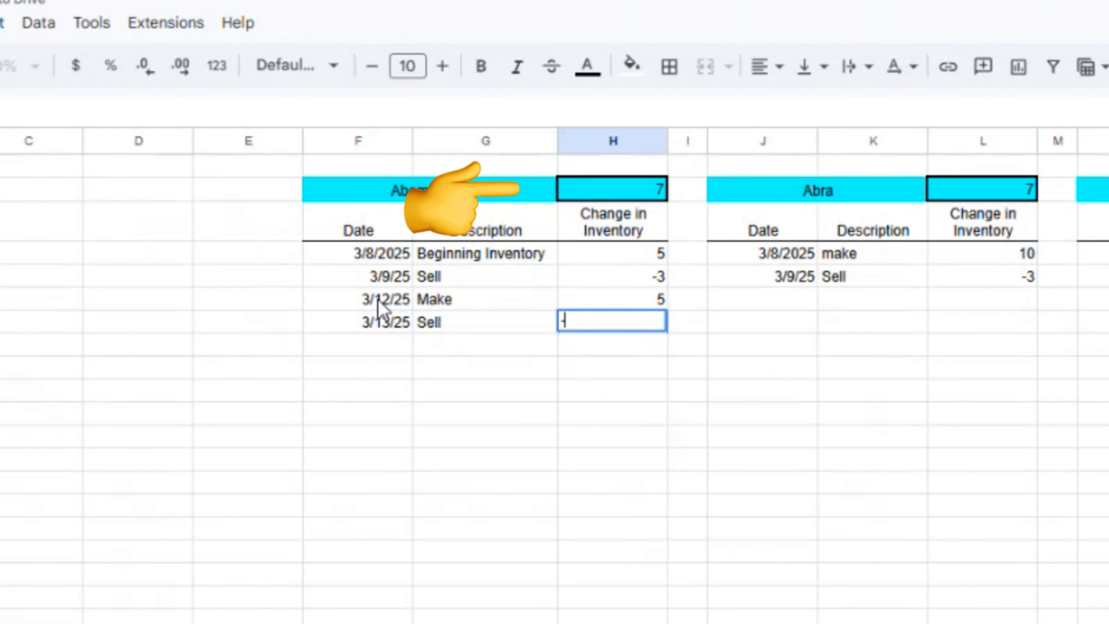
type("3")
key("Return")
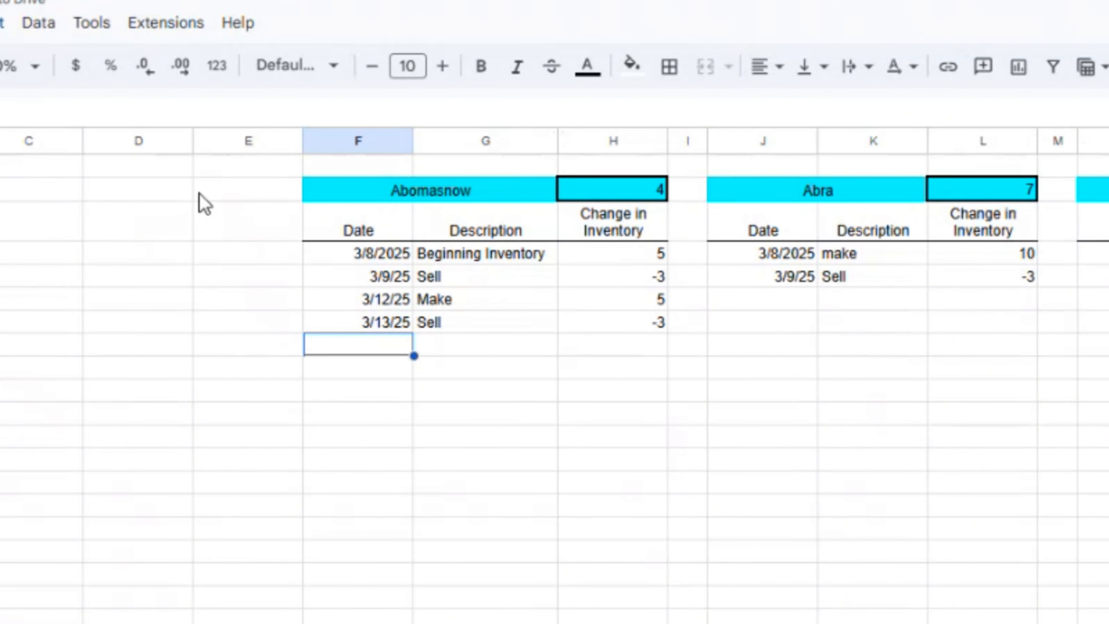
Move the whole block of item logs from F2:AF11 down so that it starts at F5.
left_click(200, 194)
left_click(320, 190)
key("shift+Right")
key("shift+Right")
key("shift+Right")
key("shift+Right")
key("shift+Right")
key("shift+Right")
key("shift+Right")
key("shift+Right")
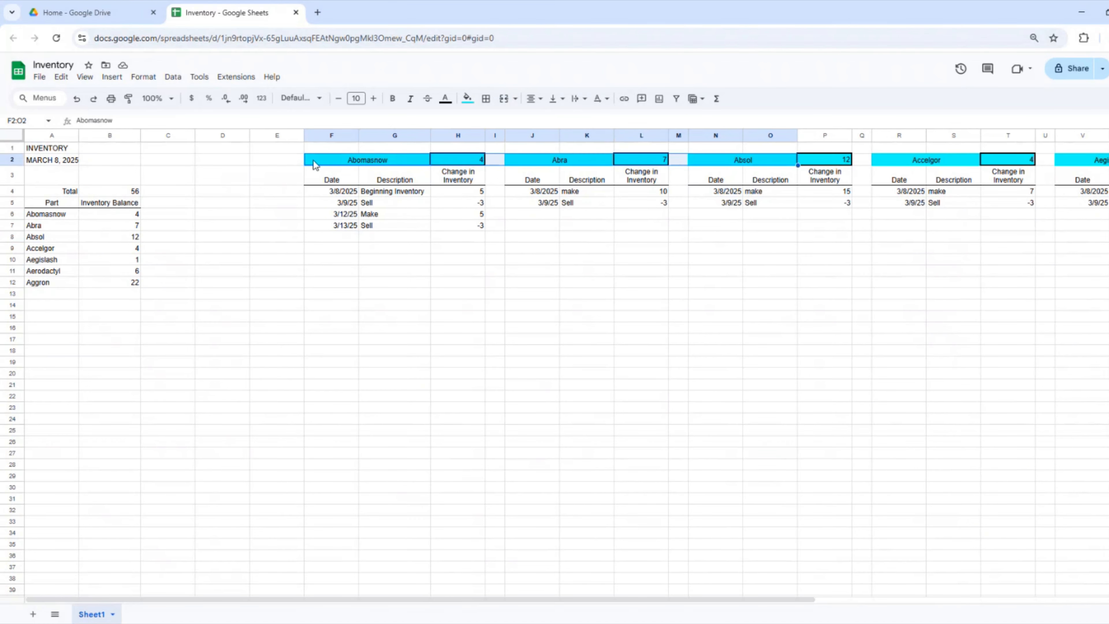
key("shift+Right")
key("shift+Right")
key("shift+Right")
key("shift+Right")
key("shift+Right")
key("shift+Right")
key("shift+Right")
key("shift+Right")
key("shift+Right")
key("shift+Right")
key("shift+Right")
key("shift+Right")
key("shift+Right")
key("shift+Right")
key("shift+Right")
key("shift+Right")
key("shift+Right")
key("shift+Down")
key("shift+Down")
key("shift+Down")
key("shift+Down")
key("shift+Down")
key("shift+Down")
key("shift+Down")
key("shift+Down")
key("shift+Down")
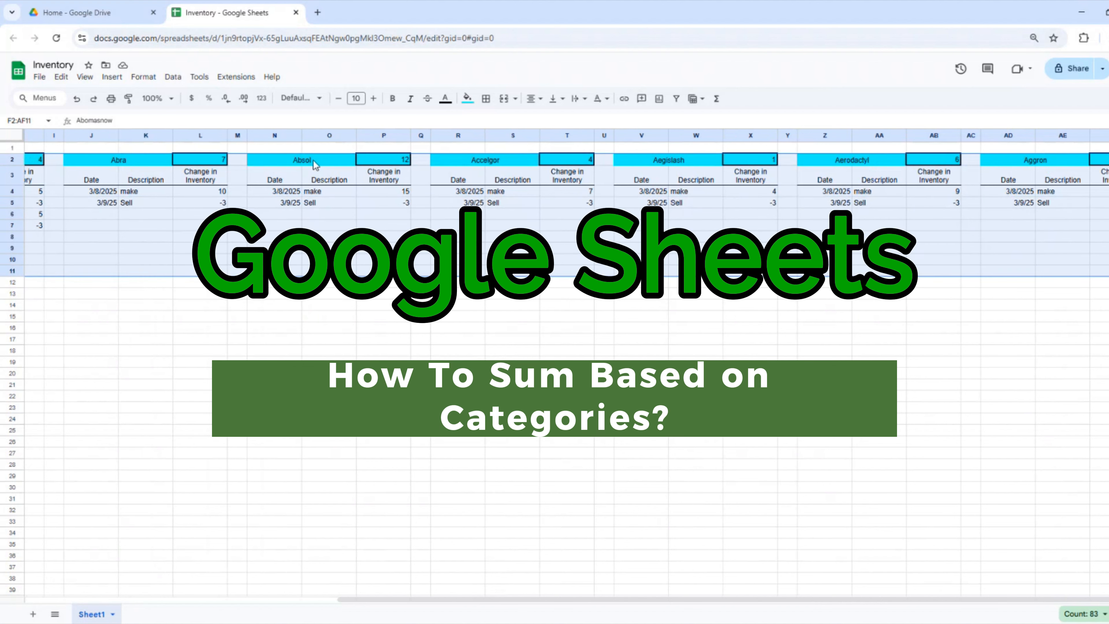
key("ctrl+c")
key("Down")
key("Down")
key("Down")
key("Down")
key("Left")
key("Left")
key("Left")
key("Left")
key("Left")
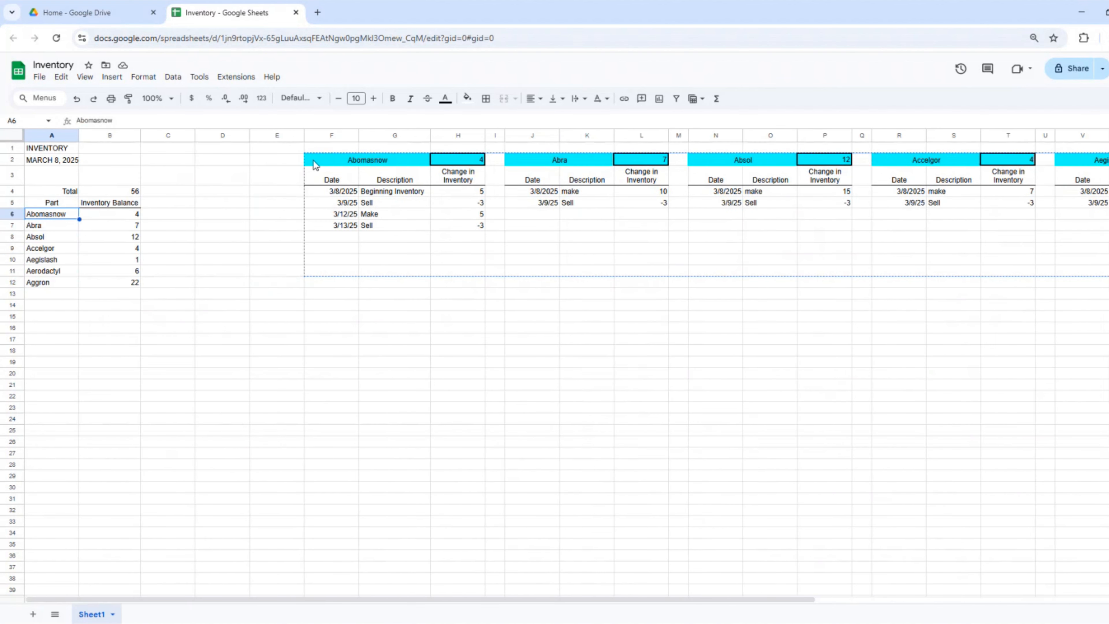
key("Right")
key("Right")
key("Right")
key("Right")
key("Right")
key("Up")
key("Up")
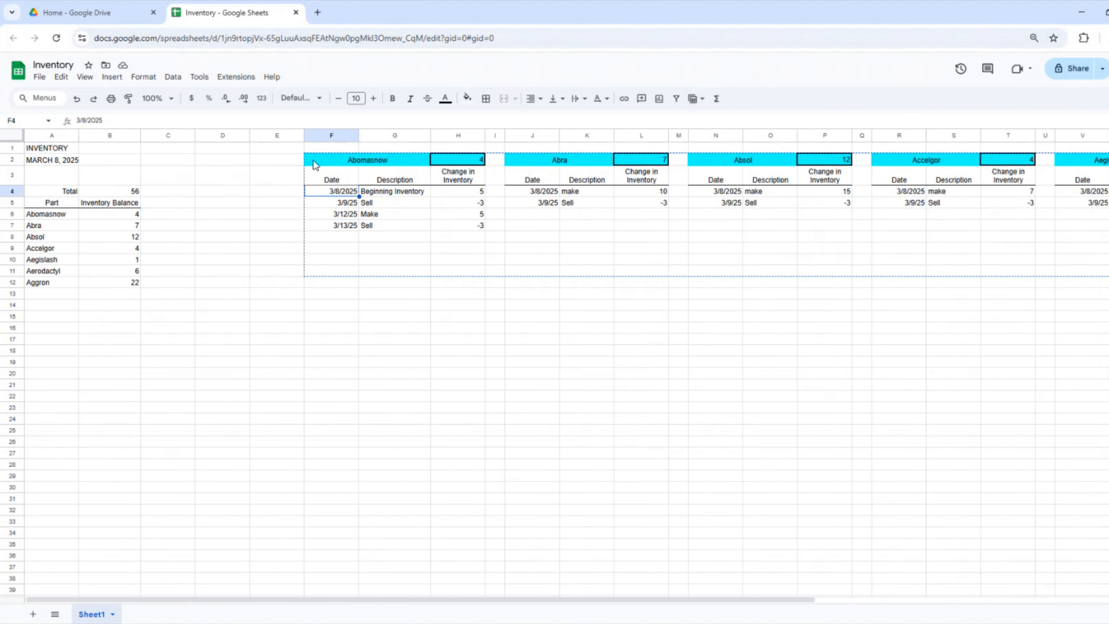
key("Down")
key("ctrl+v")
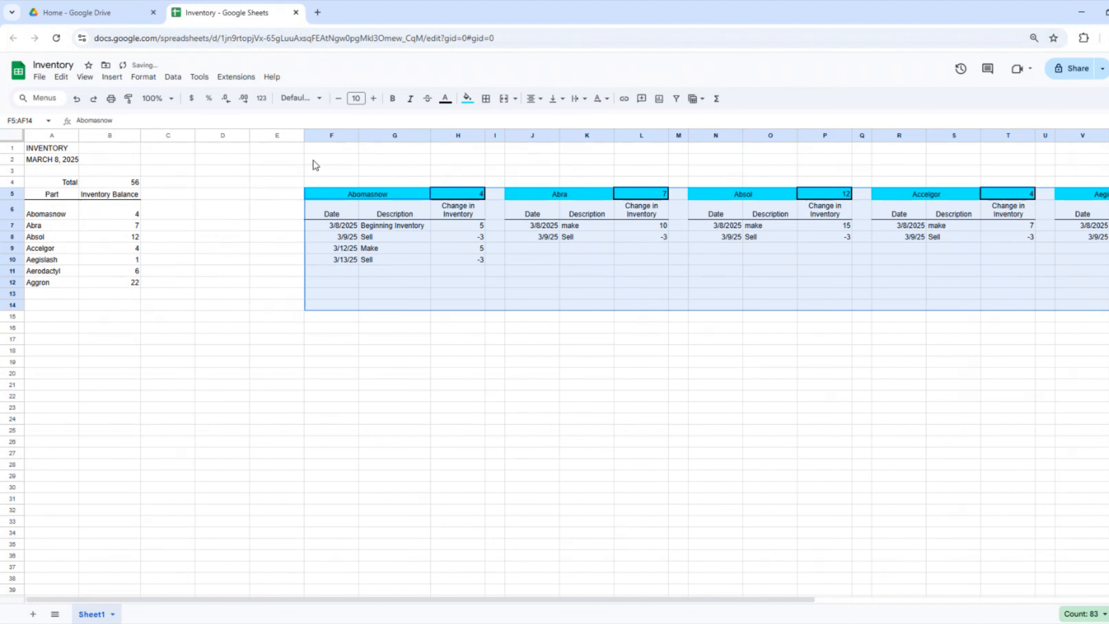
Enter the category labels Make in G3 and Sell in G4 above the Abomasnow log.
left_click(395, 235)
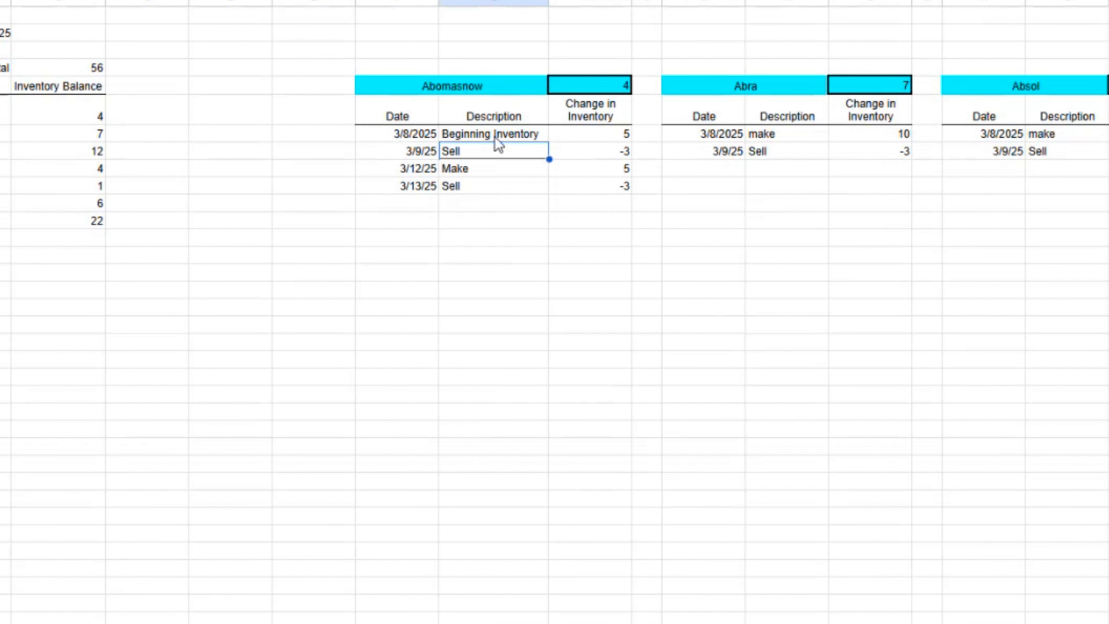
left_click(517, 56)
type("Make")
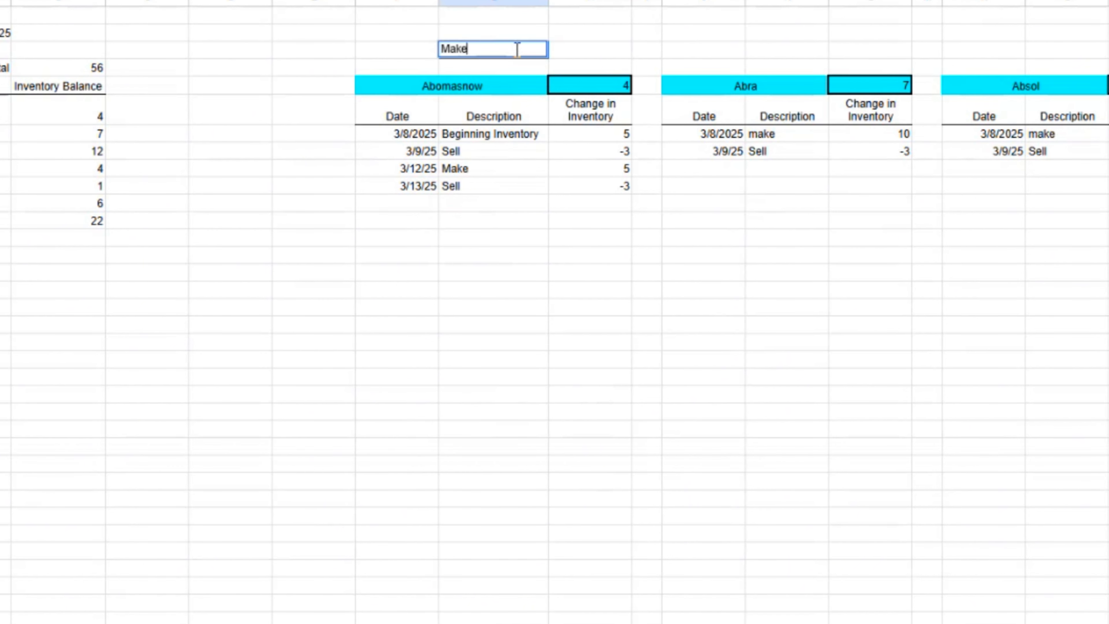
key("Return")
type("Sell")
key("Return")
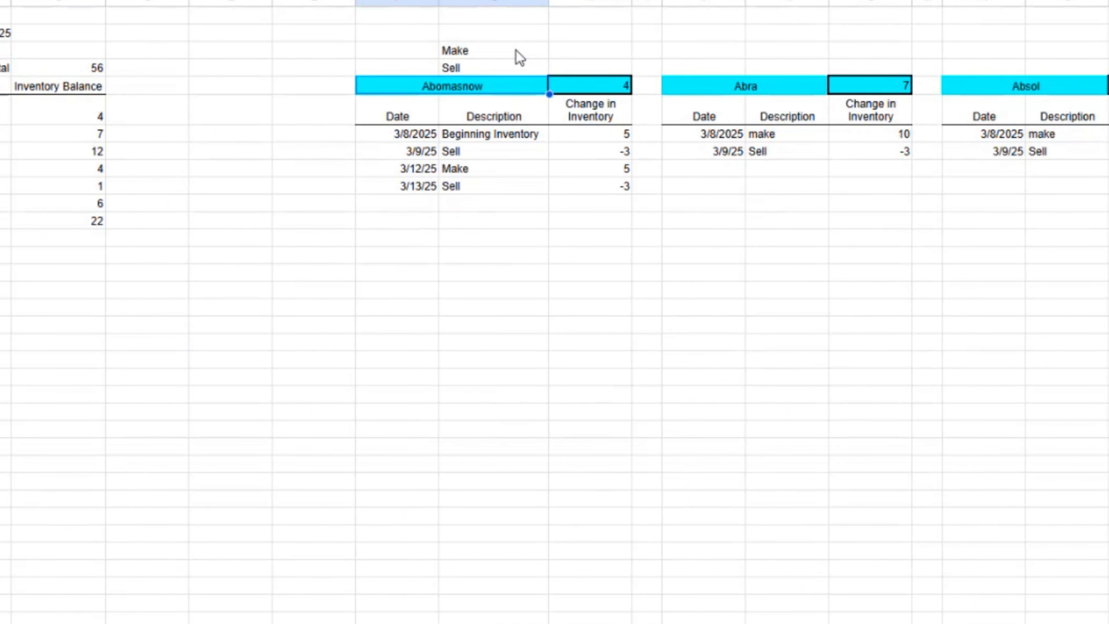
Enter =sumif(G7:G33,G3,H7:H33) in H3 to total the Abomasnow changes described as Make.
left_click(568, 49)
type("=sumif")
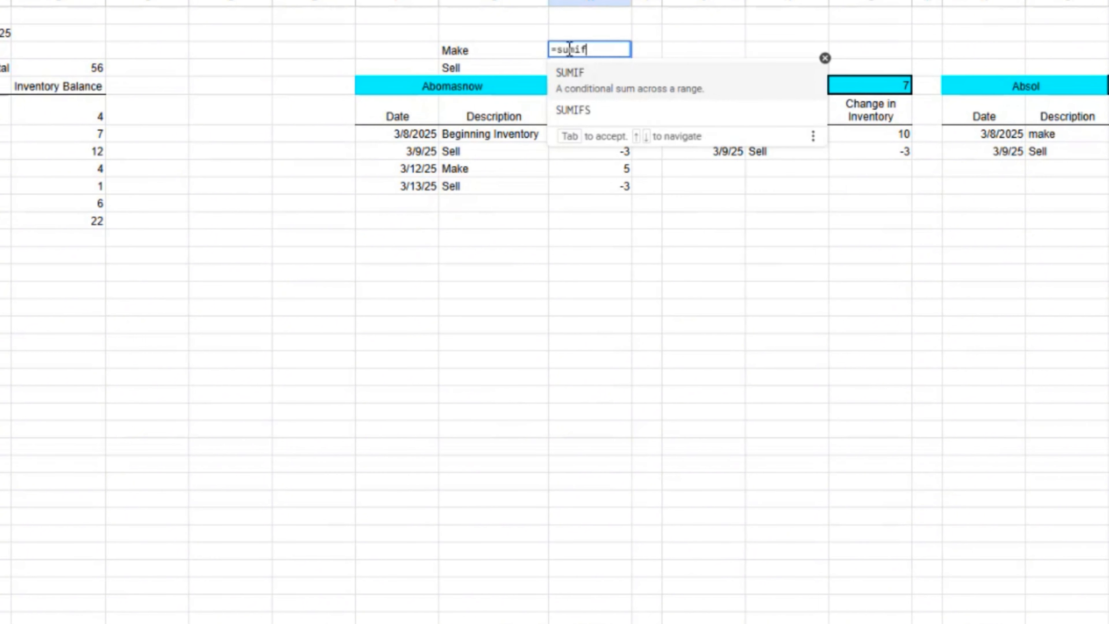
type("(")
left_click(517, 55)
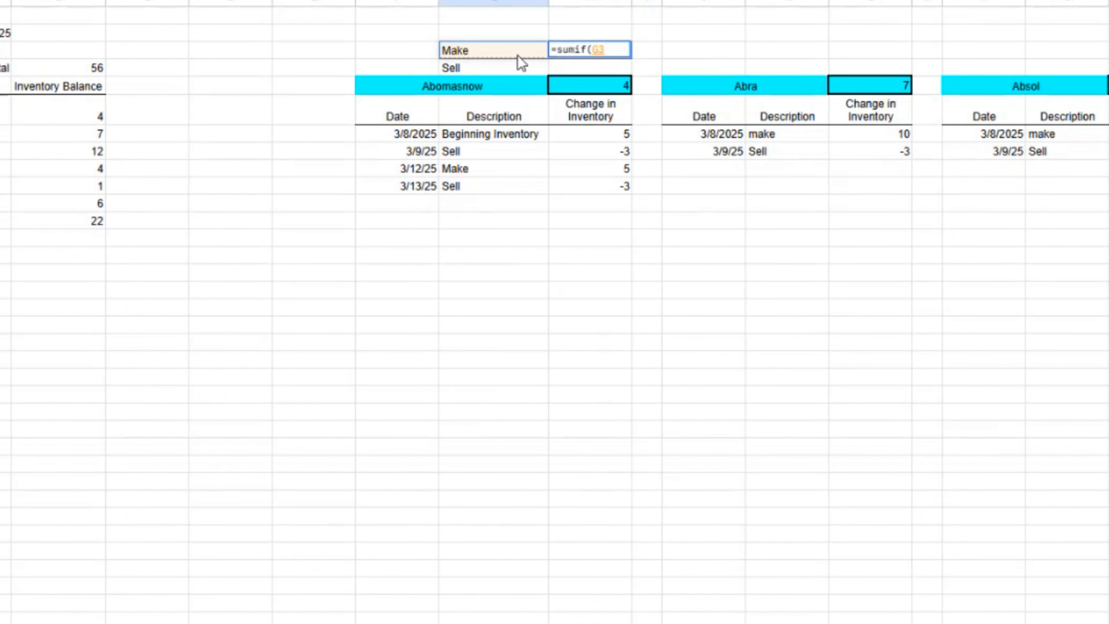
left_click(508, 136)
mouse_move(476, 586)
left_mouse_down()
mouse_move(480, 604)
mouse_move(482, 589)
left_mouse_up()
type(",")
left_click(464, 51)
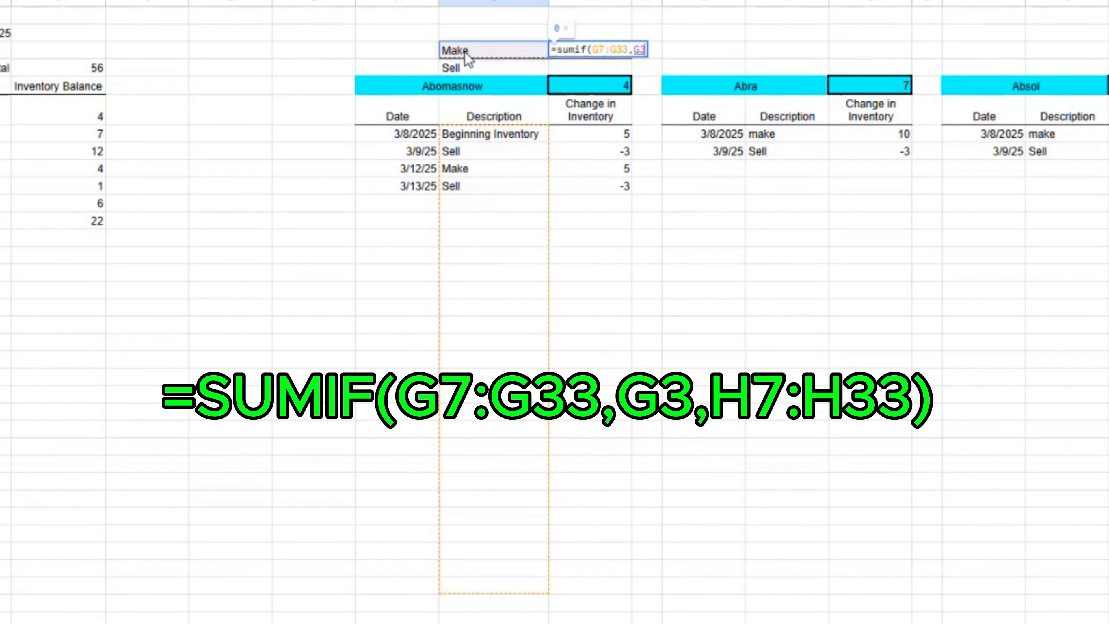
type(",")
left_click(581, 137)
left_click(609, 593, "shift")
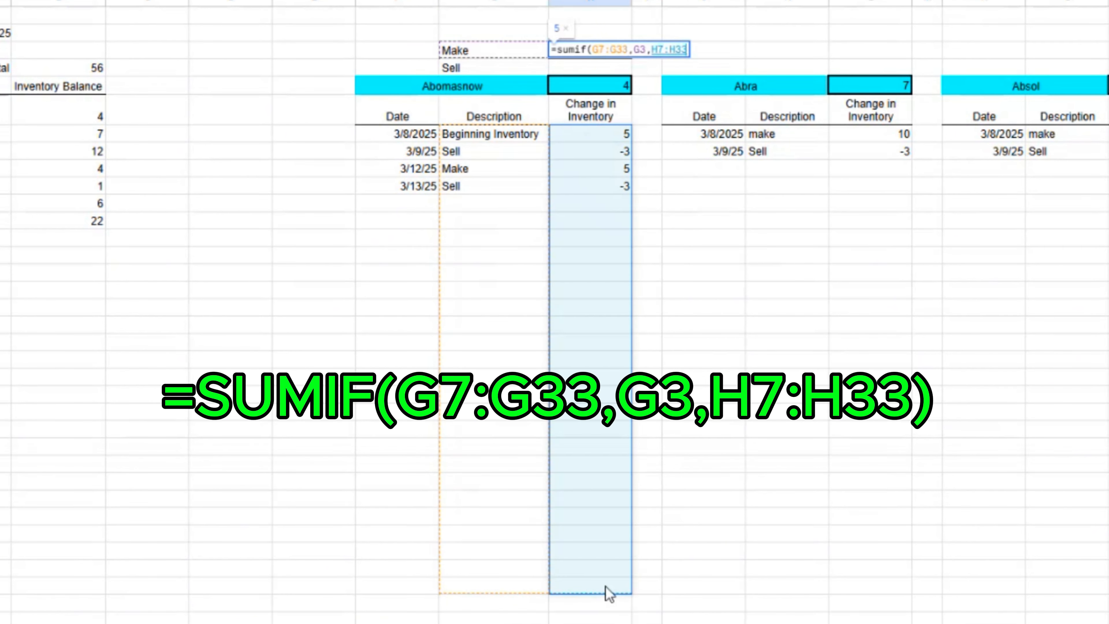
type(")")
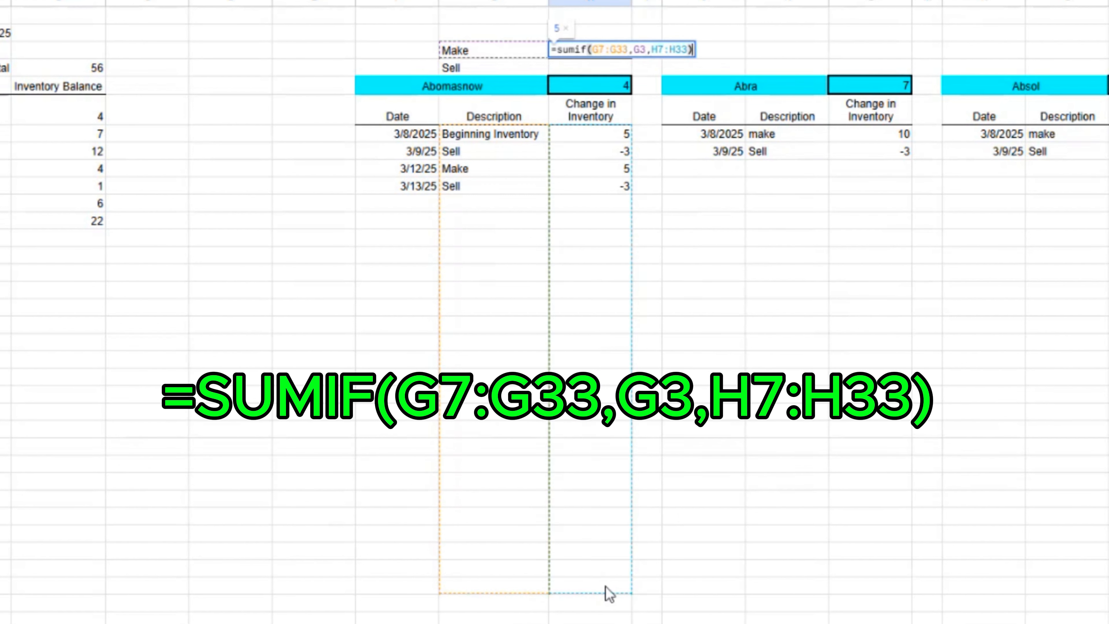
key("Return")
Copy the Make total in H3 and paste only its formula into H4 beside Sell.
key("Up")
key("ctrl+c")
key("Down")
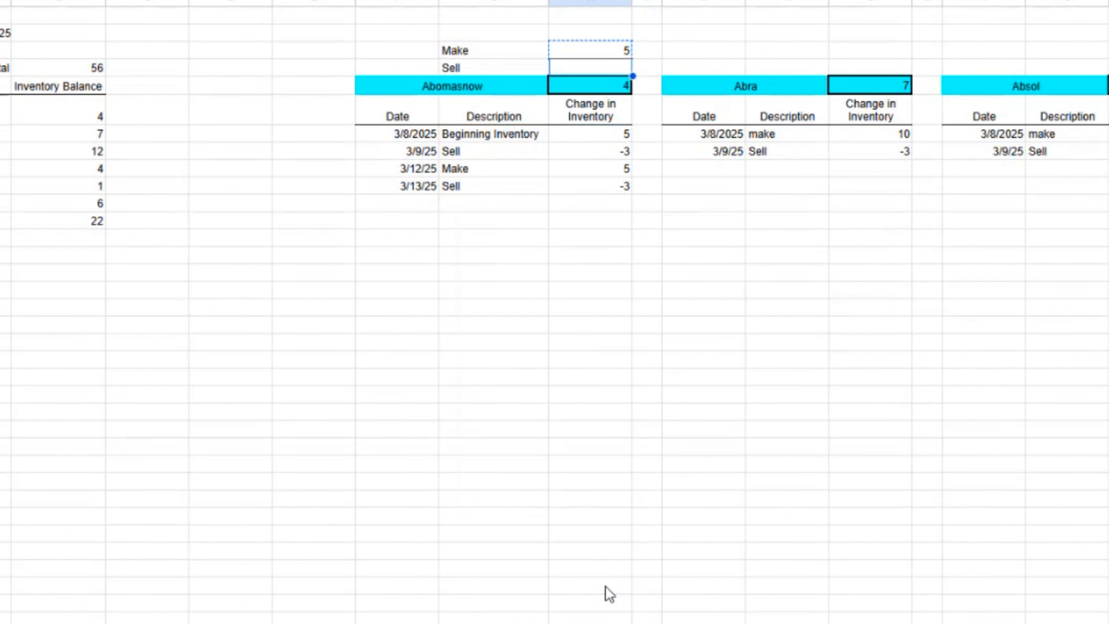
right_click(595, 69)
mouse_move(652, 168)
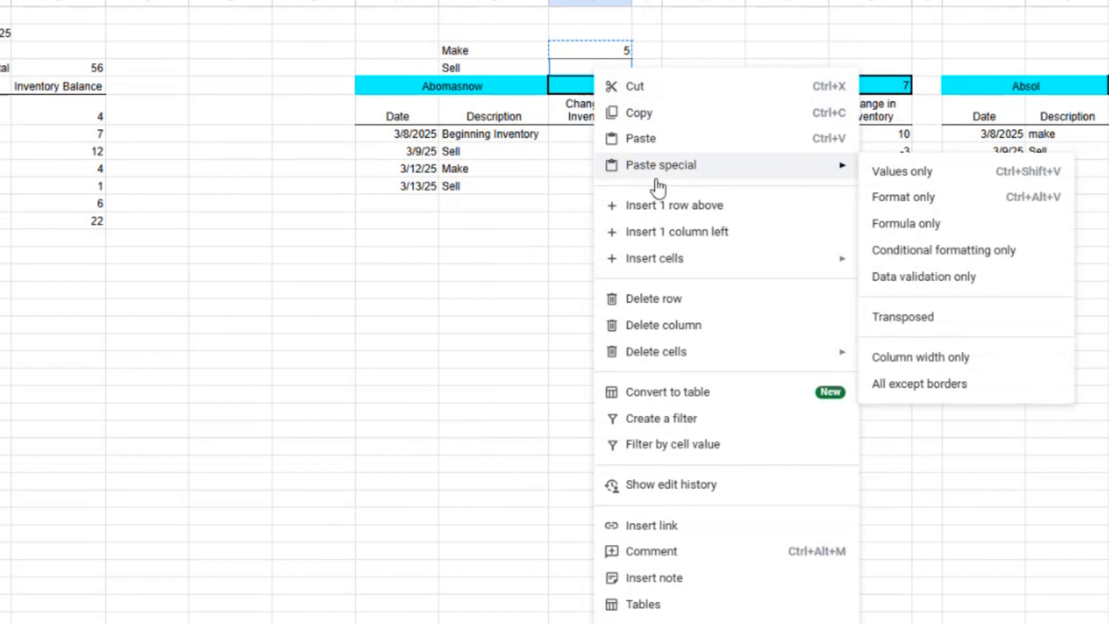
left_click(902, 225)
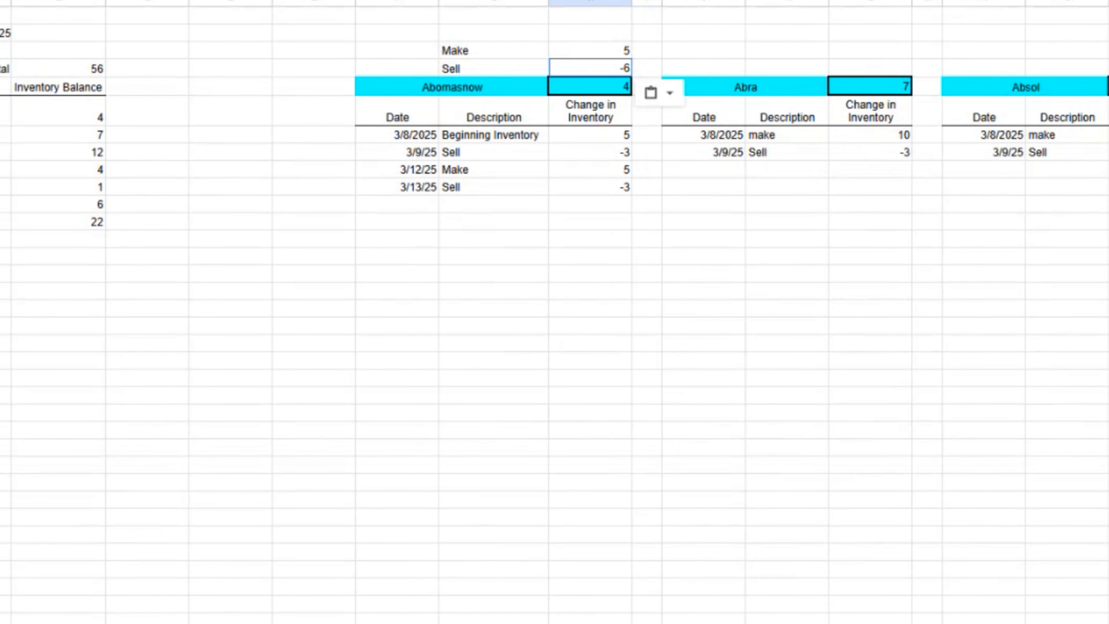
Correct the end of both ranges in the H4 SUMIF formula to row 33, giving G8:G33 and H8:H33.
double_click(577, 71)
key("BackSpace")
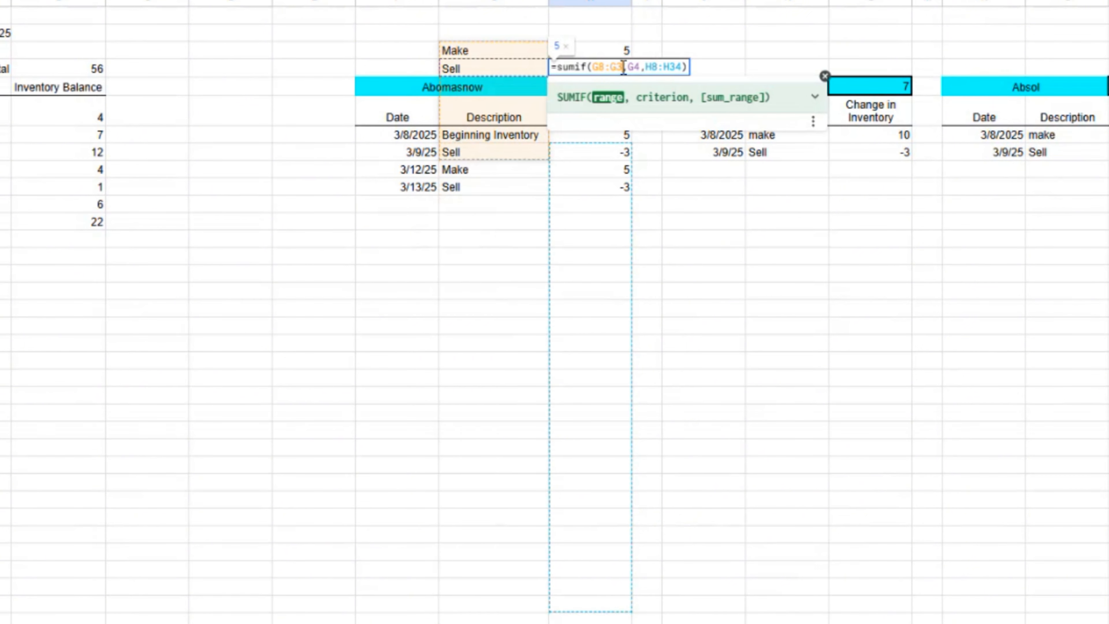
type("3")
left_click(685, 67)
key("BackSpace")
type("3")
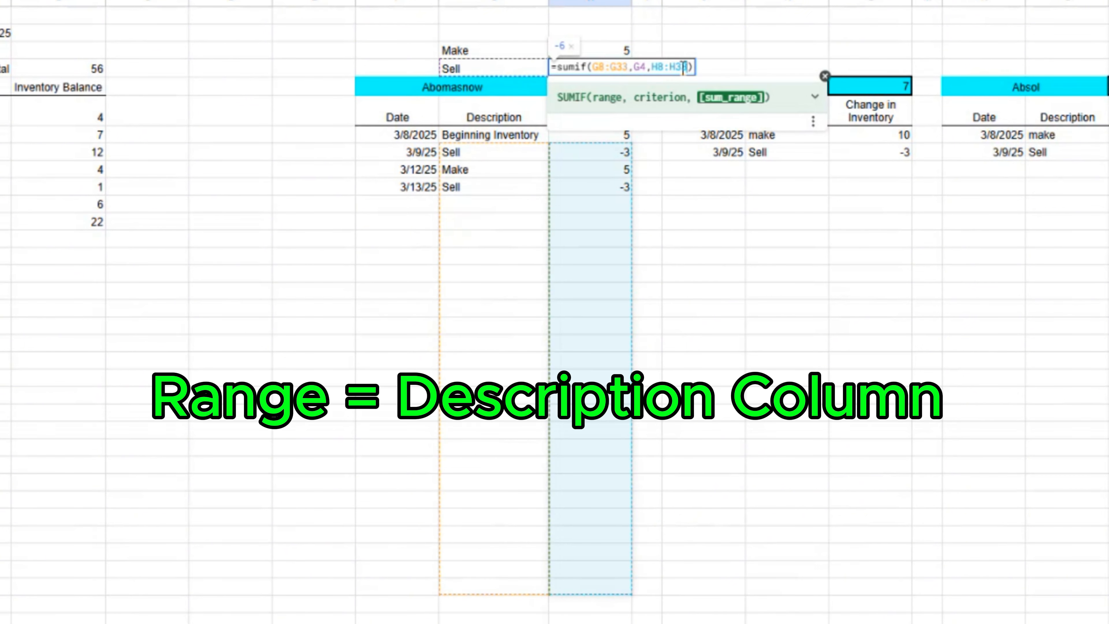
key("Return")
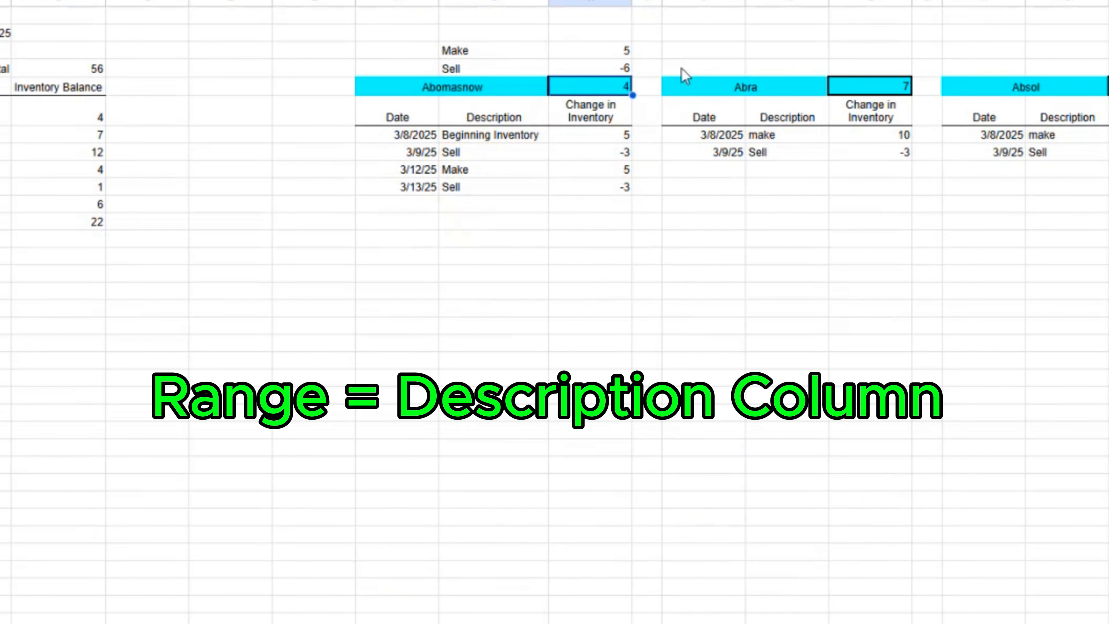
Correct the start of both ranges in the H4 formula to row 7, giving =sumif(G7:G33,G4,H7:H33).
left_click(596, 73)
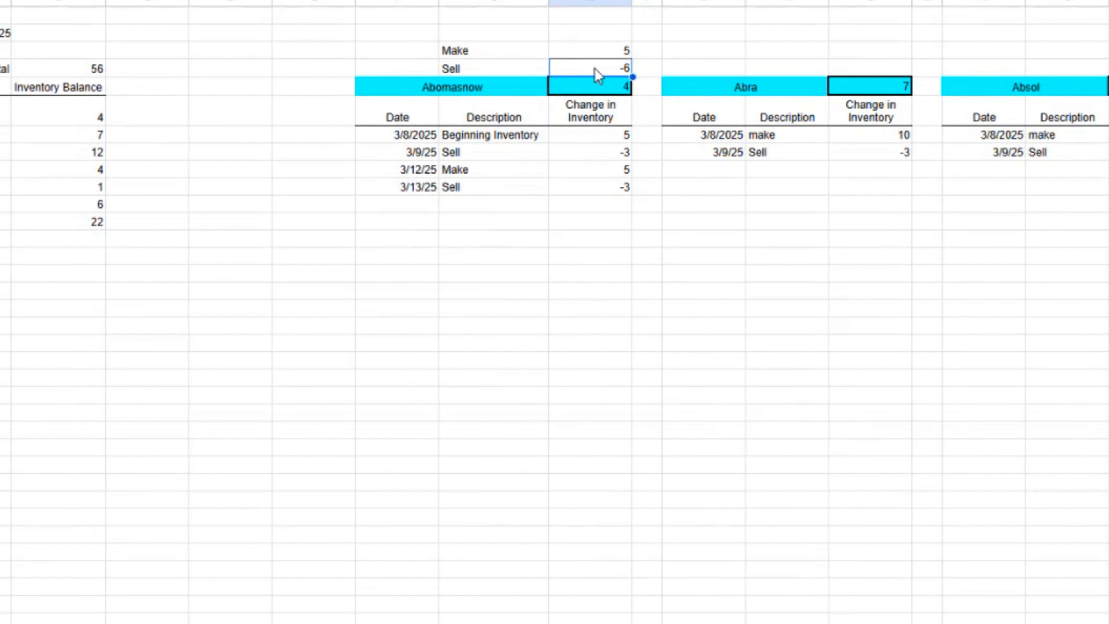
double_click(596, 70)
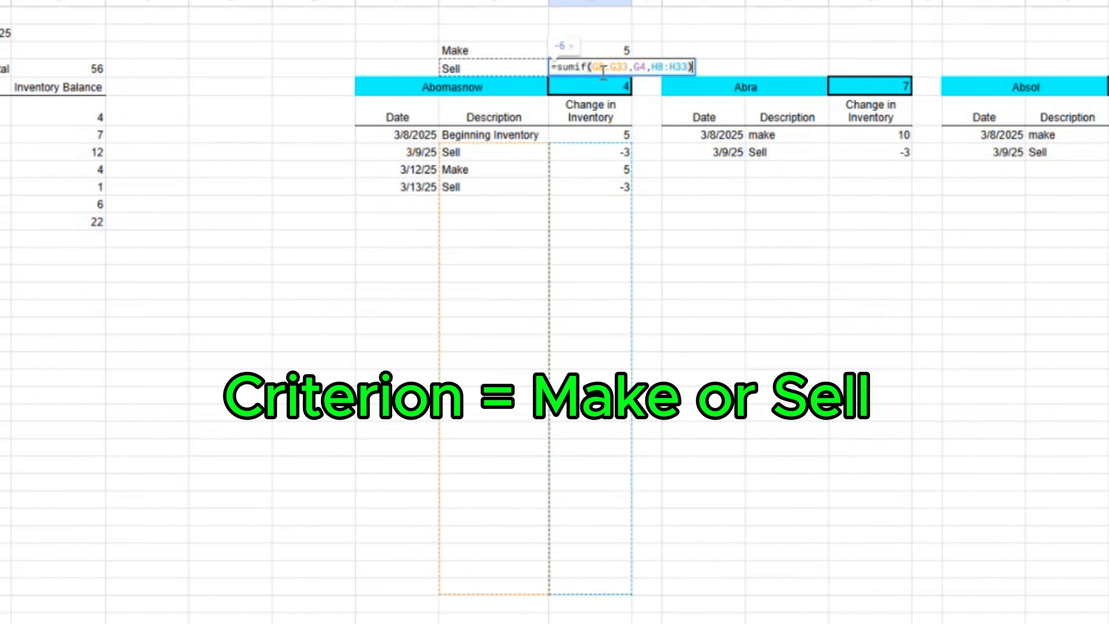
left_click(602, 69)
key("BackSpace")
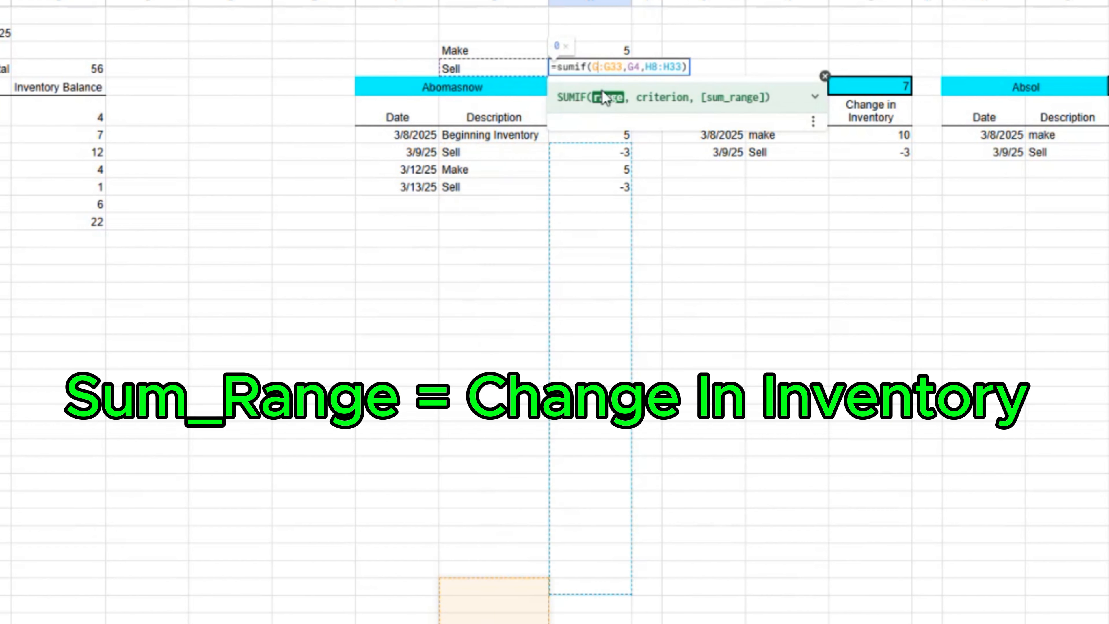
type("7")
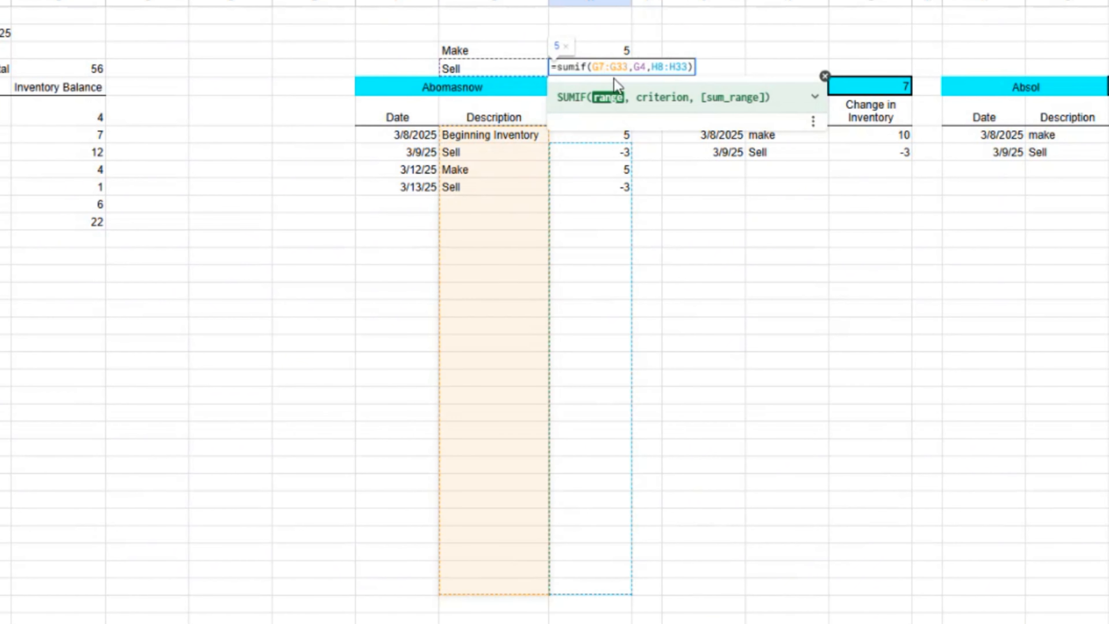
left_click(660, 68)
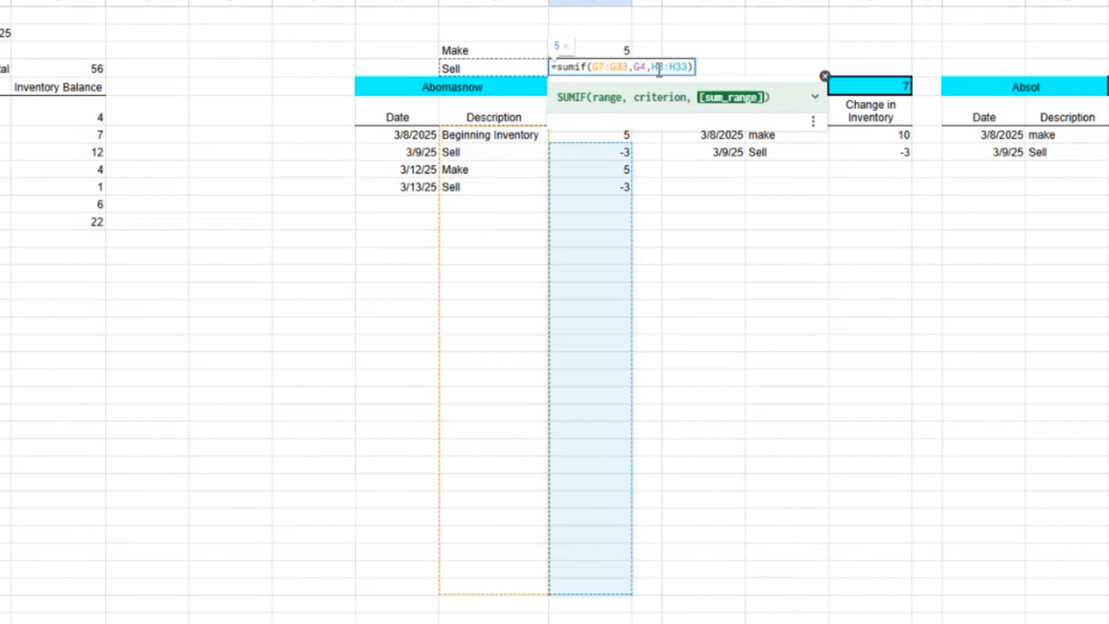
key("Delete")
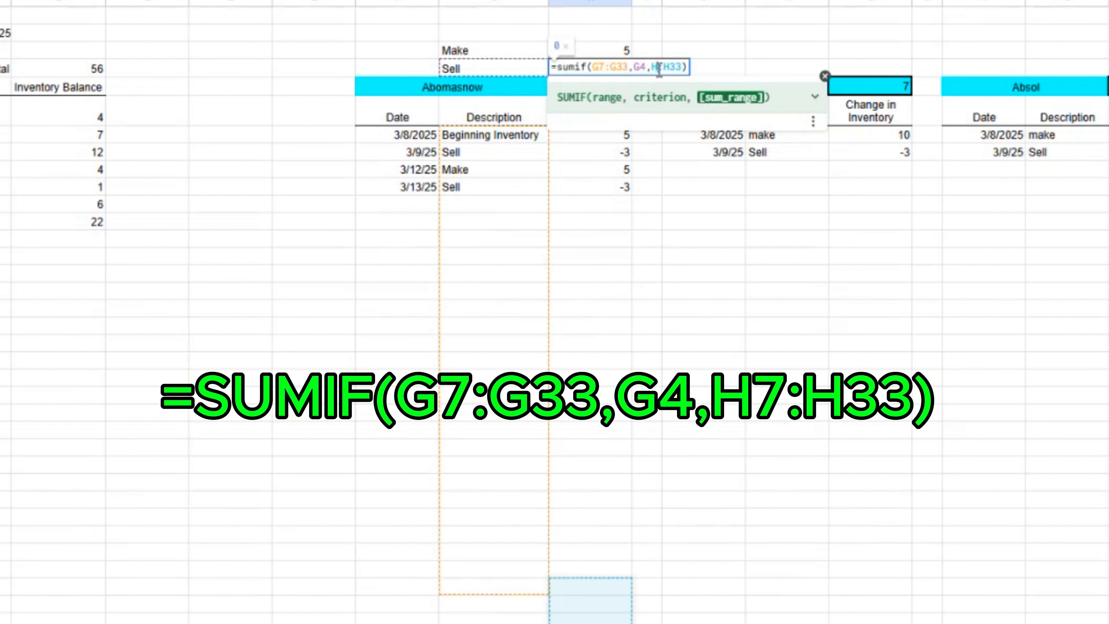
type("7")
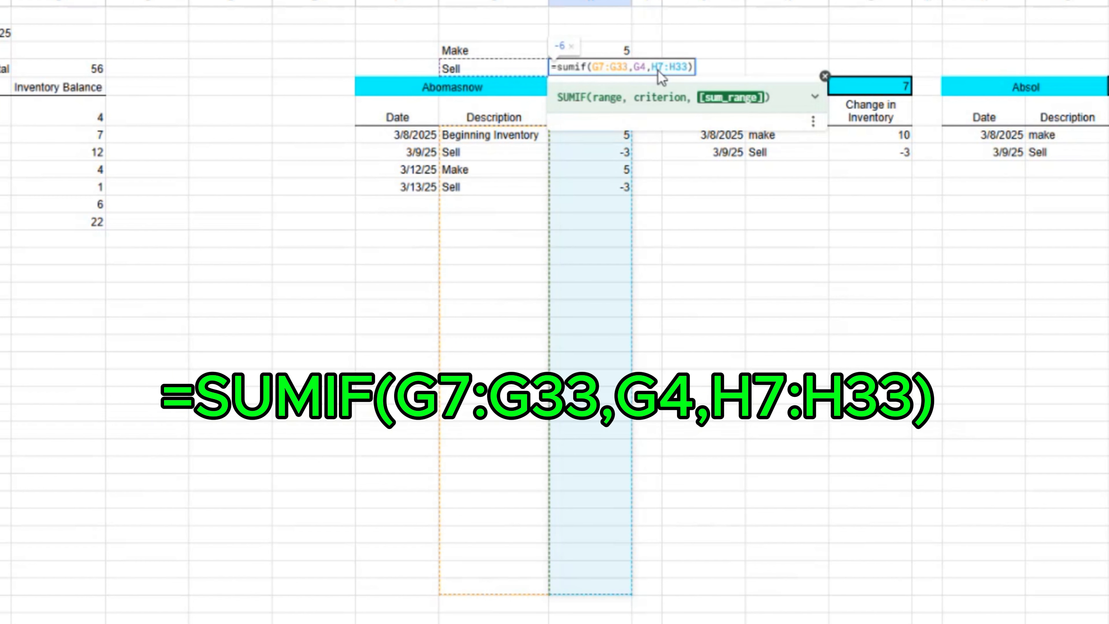
key("Return")
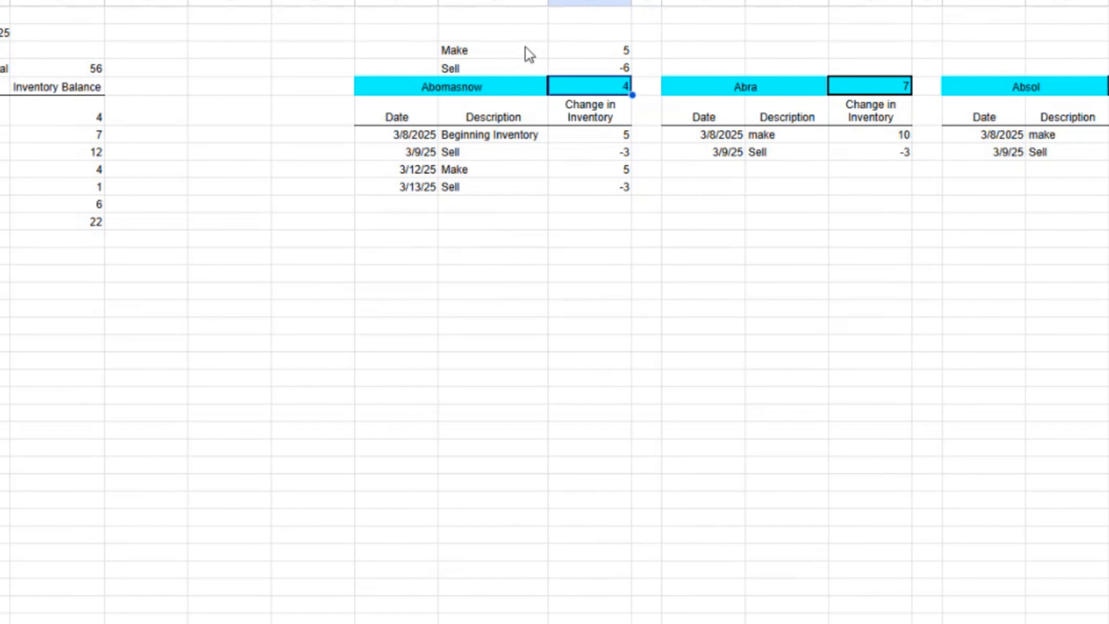
Copy the Make and Sell totals in G3:H4 to K3, O3 and S3 above the Abra, Absol and Accelgor logs.
left_click_drag(528, 54, 592, 64)
key("ctrl+c")
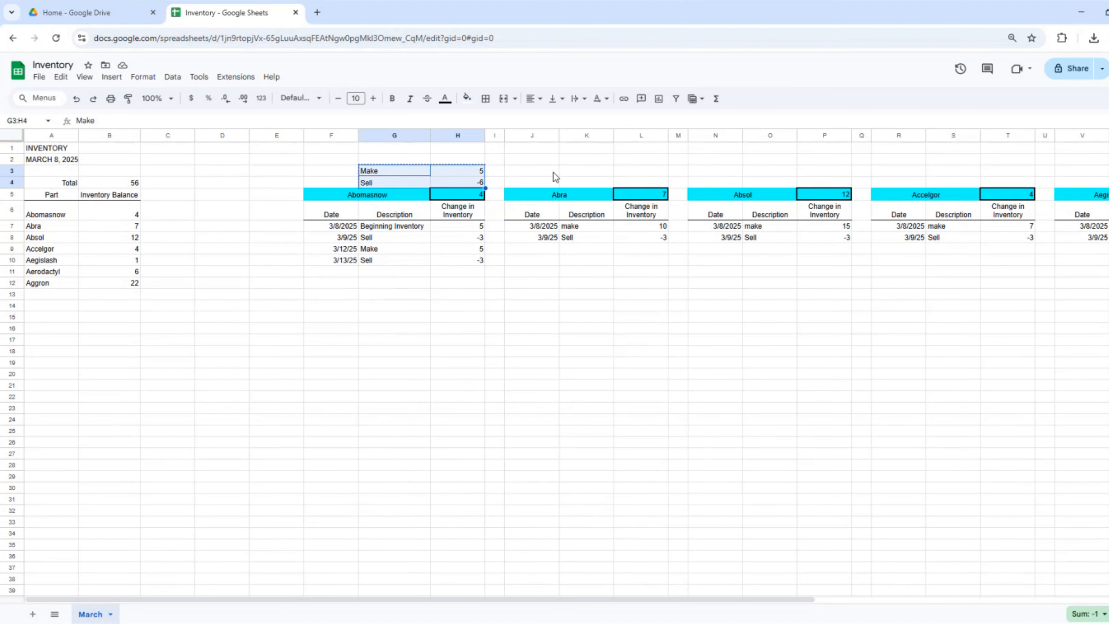
left_click(571, 171)
key("ctrl+v")
left_click(757, 172)
key("ctrl+v")
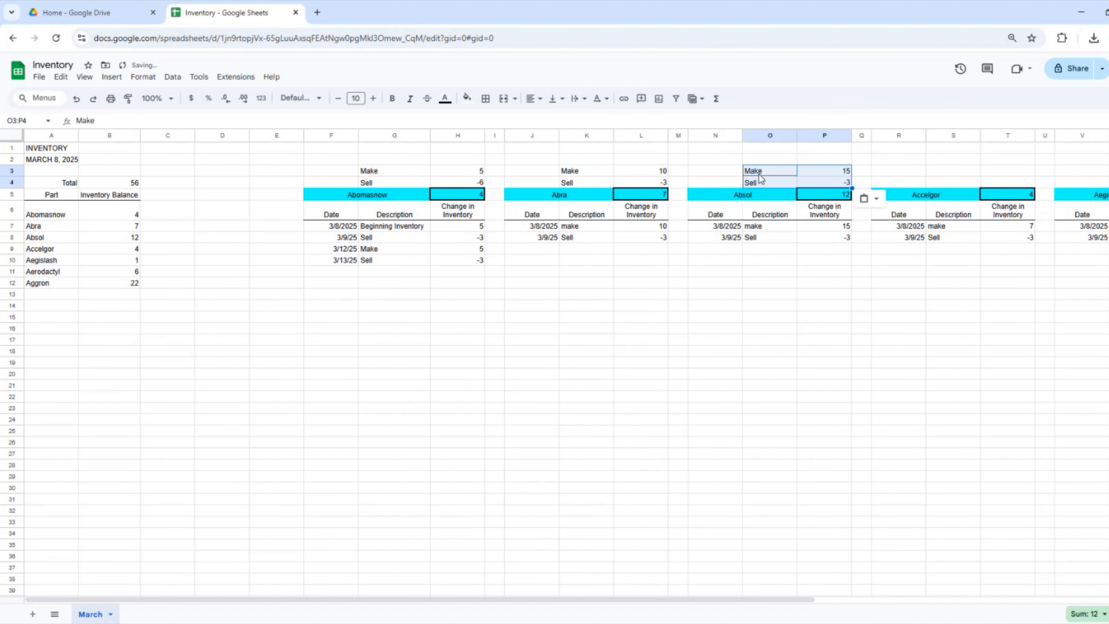
left_click(946, 171)
key("ctrl+v")
Paste the copied Make and Sell totals at W3, AA3 and AE3 above the Aegislash, Aerodactyl and Aggron logs.
scroll(758, 594, "right", 8)
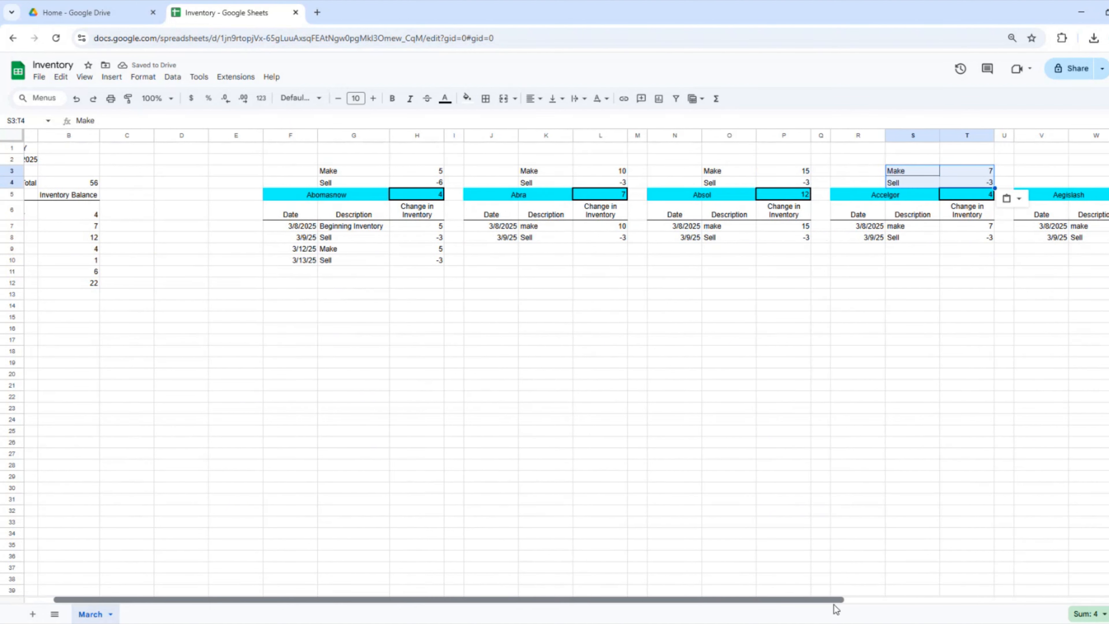
left_click(701, 171)
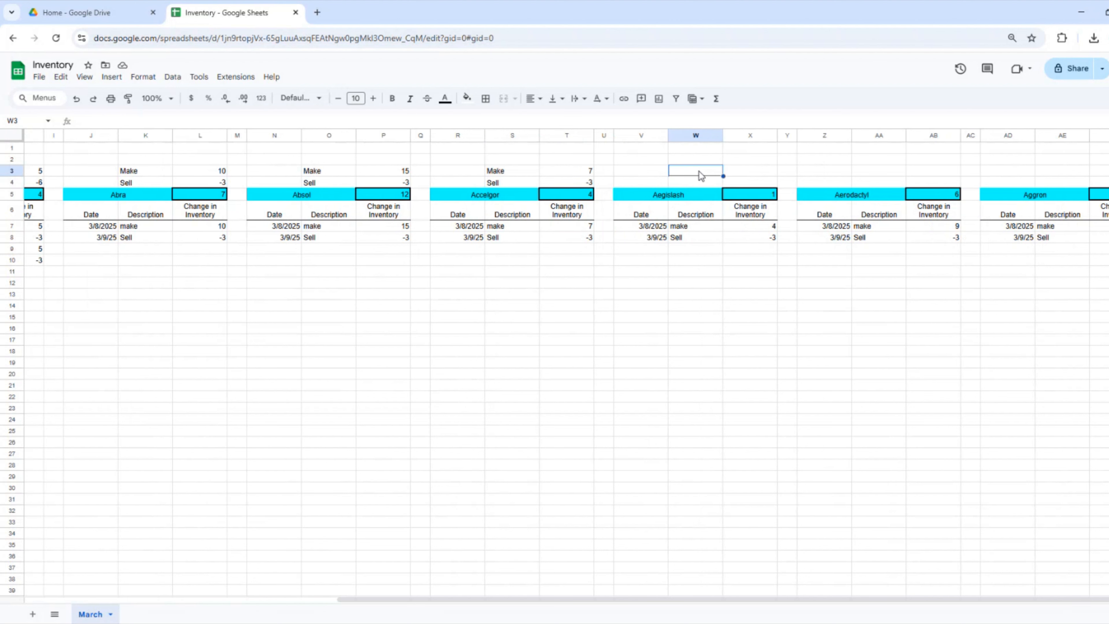
key("ctrl+v")
left_click(882, 171)
key("ctrl+v")
left_click(1064, 169)
key("ctrl+v")
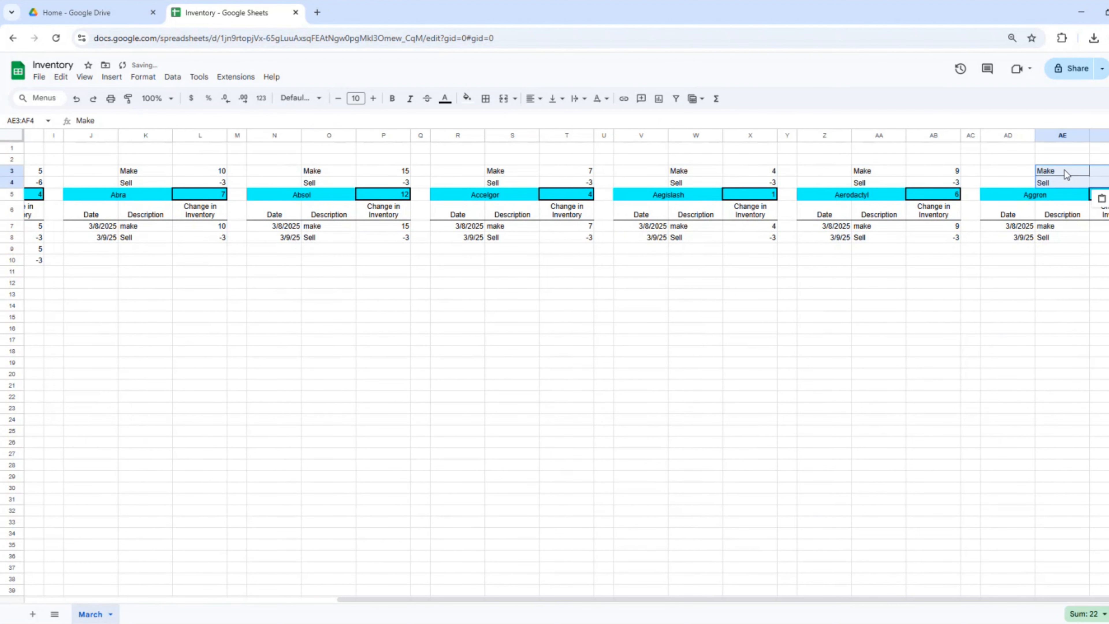
Add a 3/15/25 Make entry with an inventory change of 7 in row 11 of the Abomasnow log.
left_click_drag(896, 602, 633, 597)
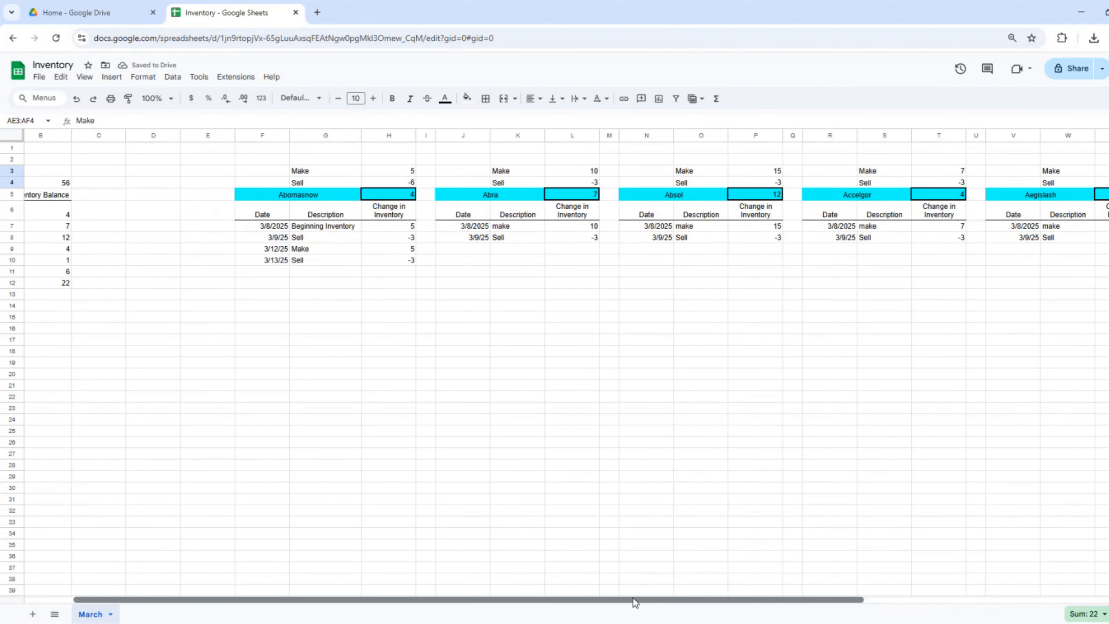
left_click(321, 171)
left_click(264, 272)
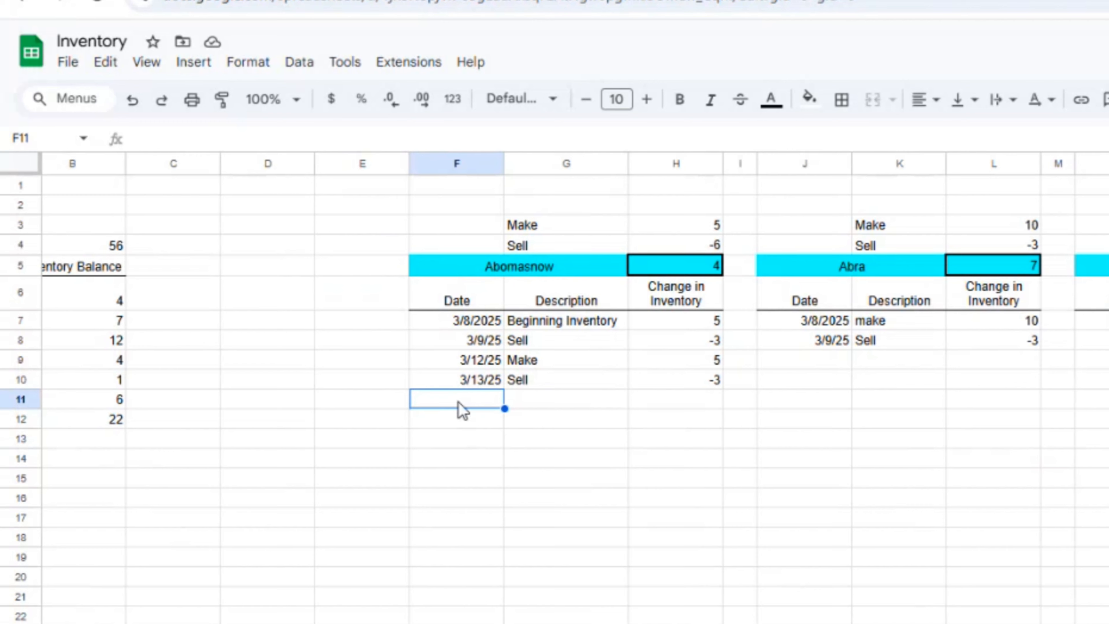
type("3/15/25")
key("Tab")
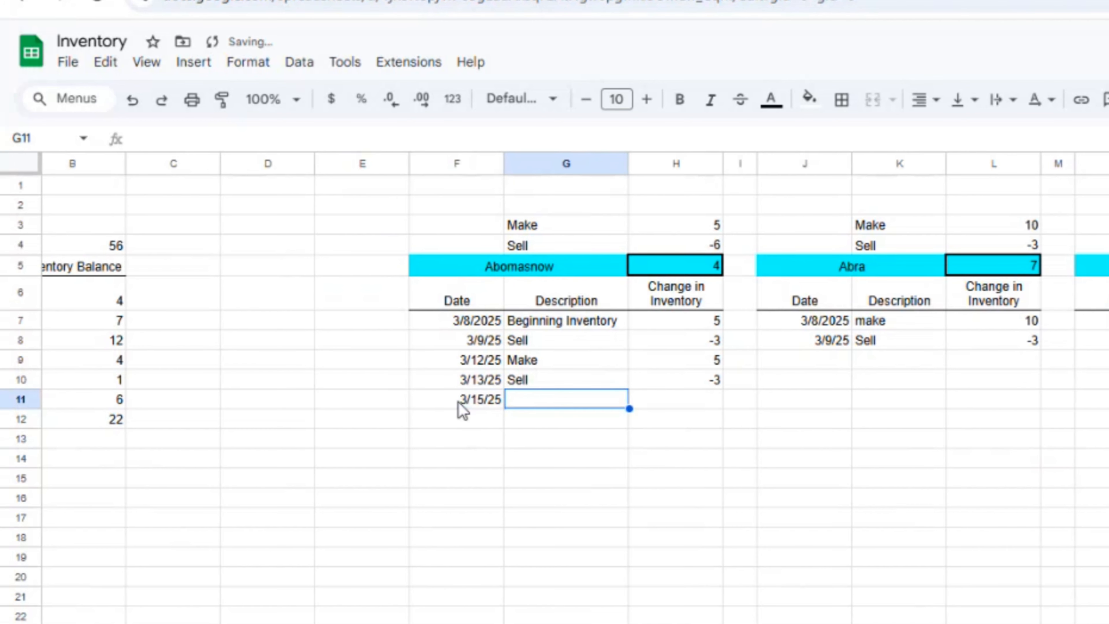
type("Make")
key("Tab")
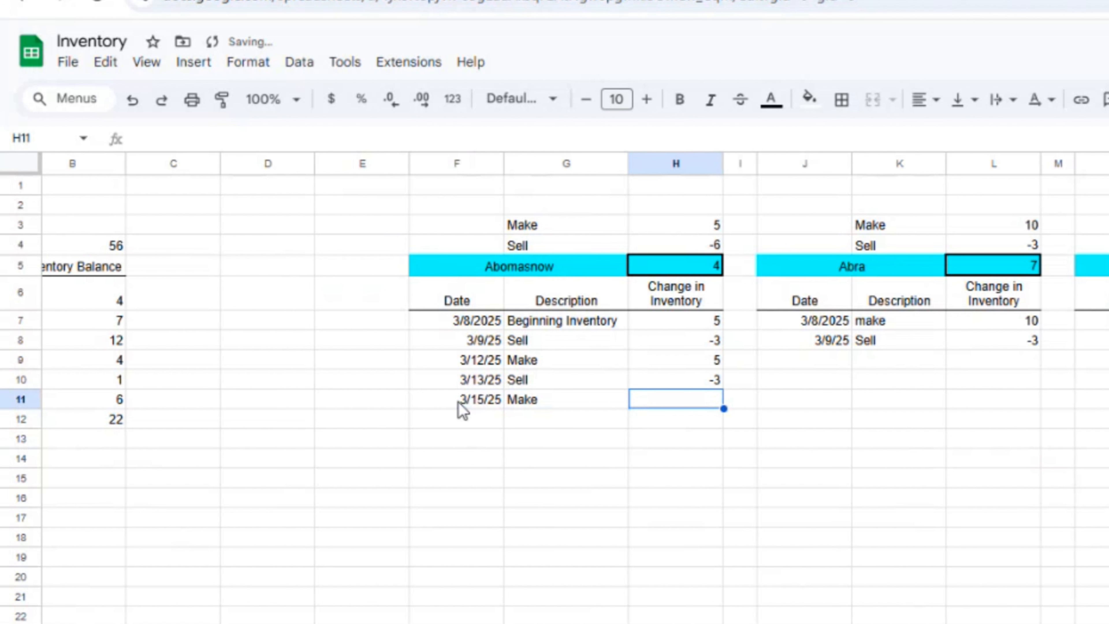
type("7")
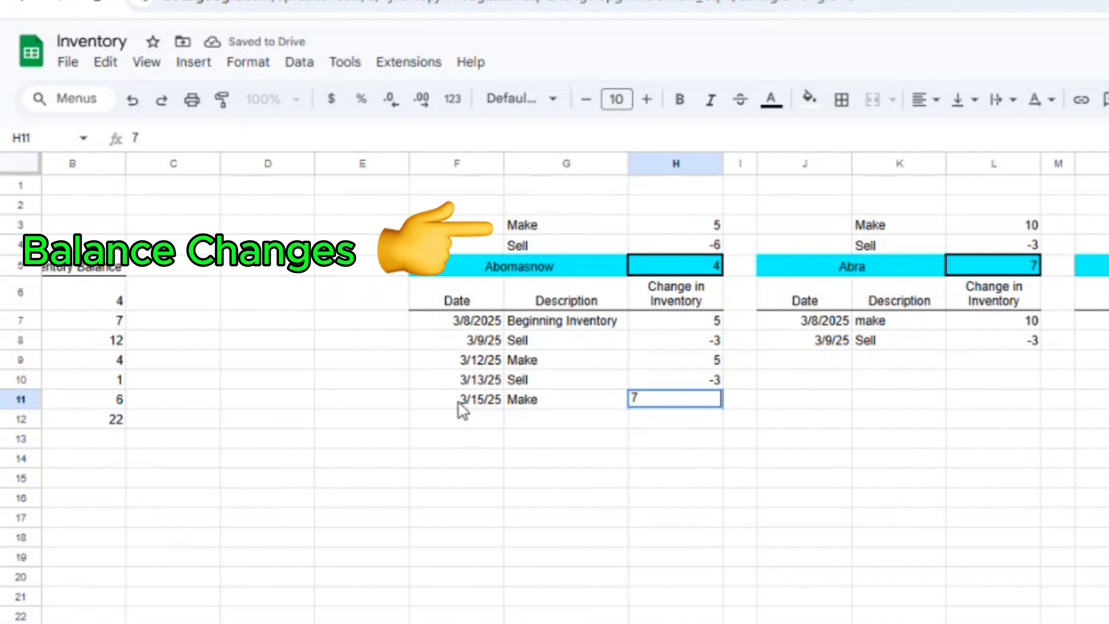
key("Return")
Add a 3/16/25 Sell entry with an inventory change of -1 in row 12 of the Abomasnow log.
type("3/16/25")
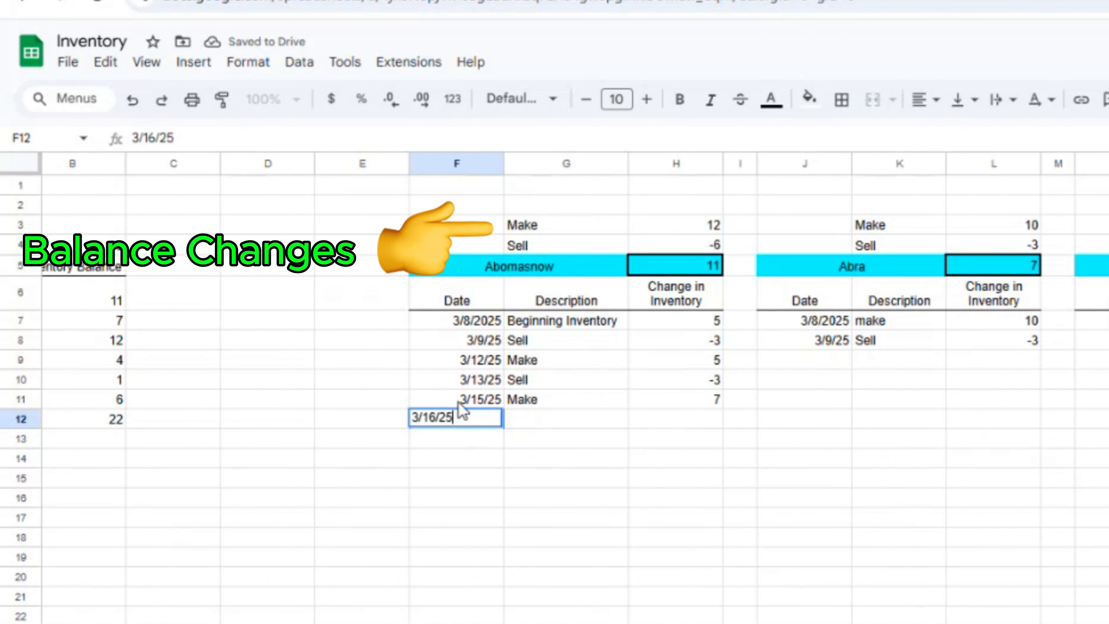
key("Tab")
type("Sell")
key("Tab")
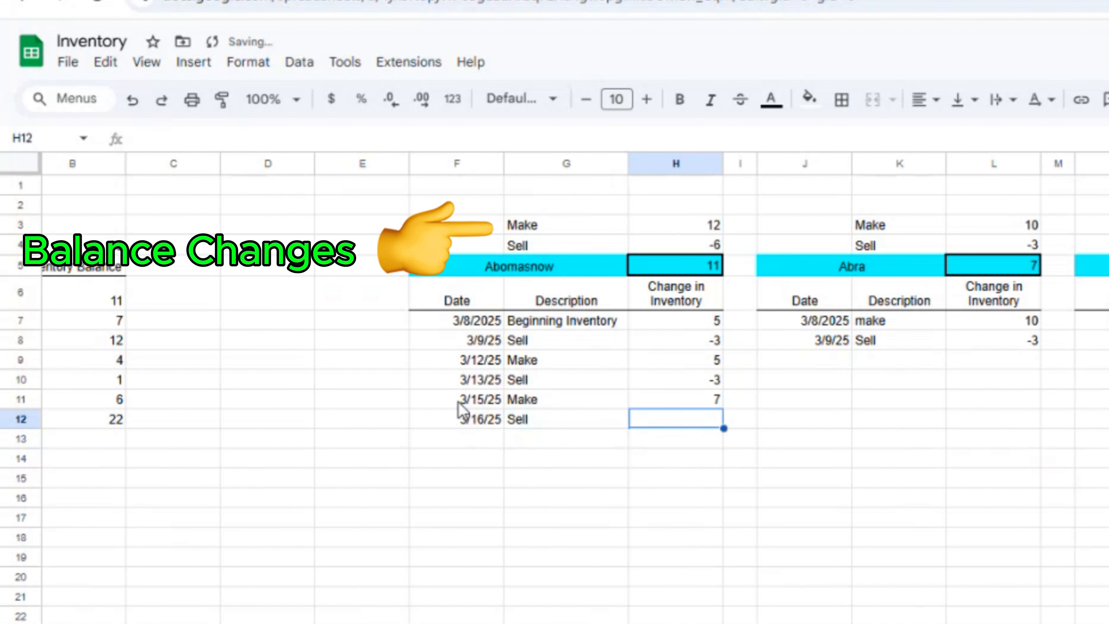
type("-1")
key("Return")
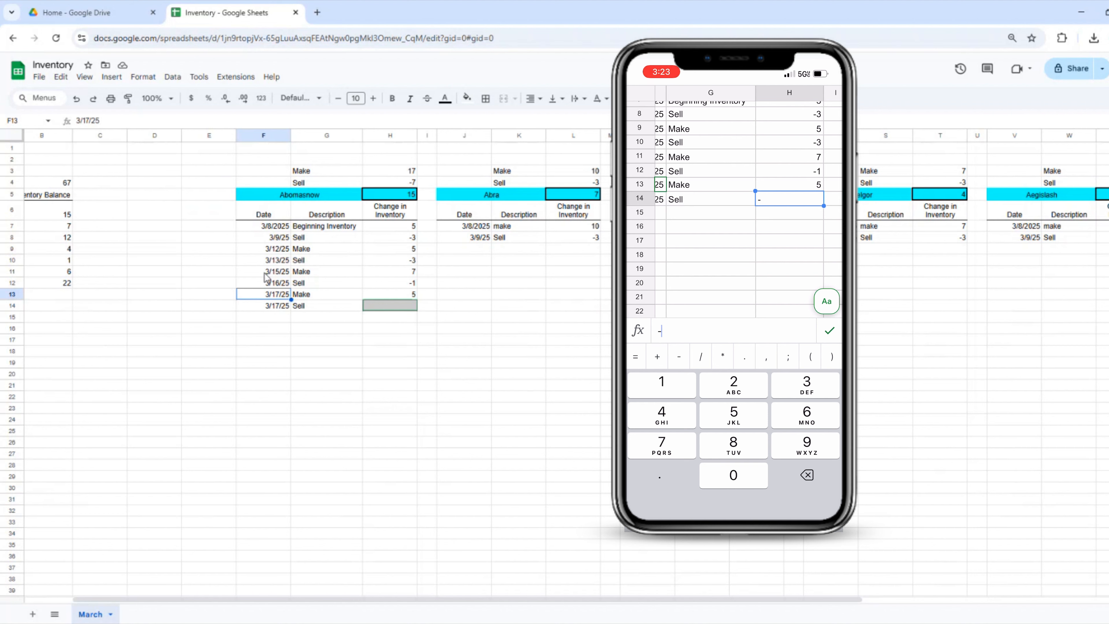
Duplicate the March sheet and rename the copy April.
left_click(267, 330)
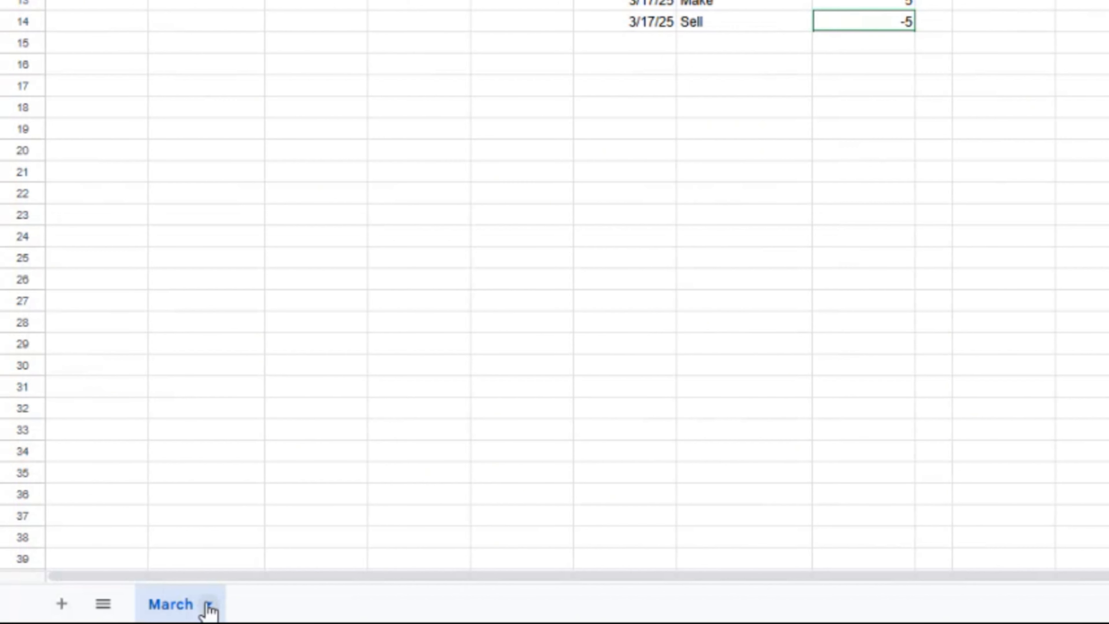
left_click(110, 615)
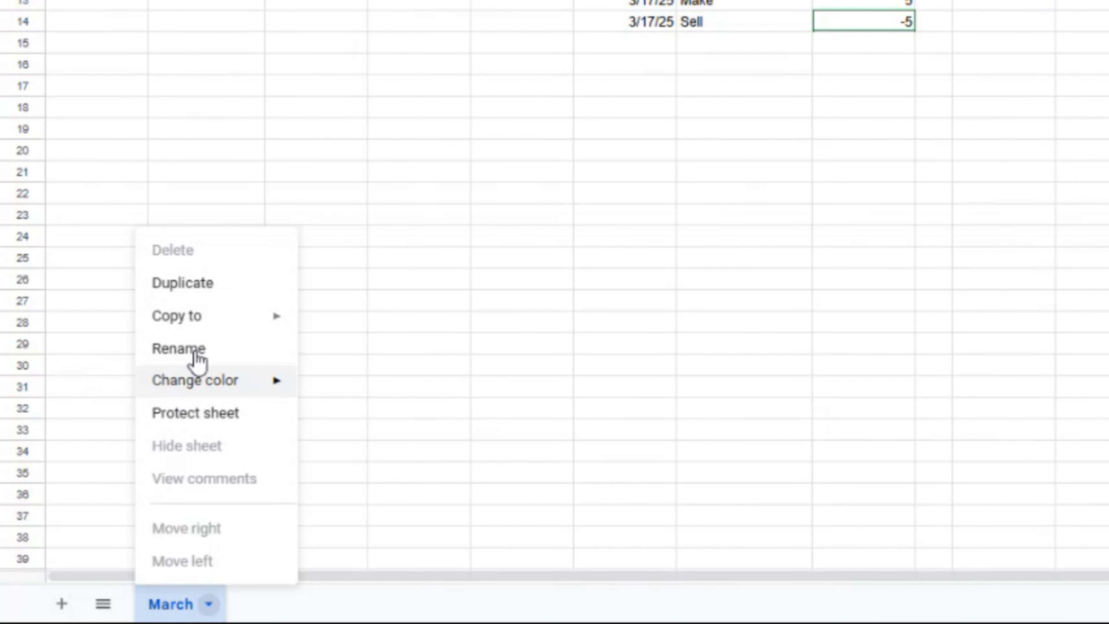
left_click(192, 292)
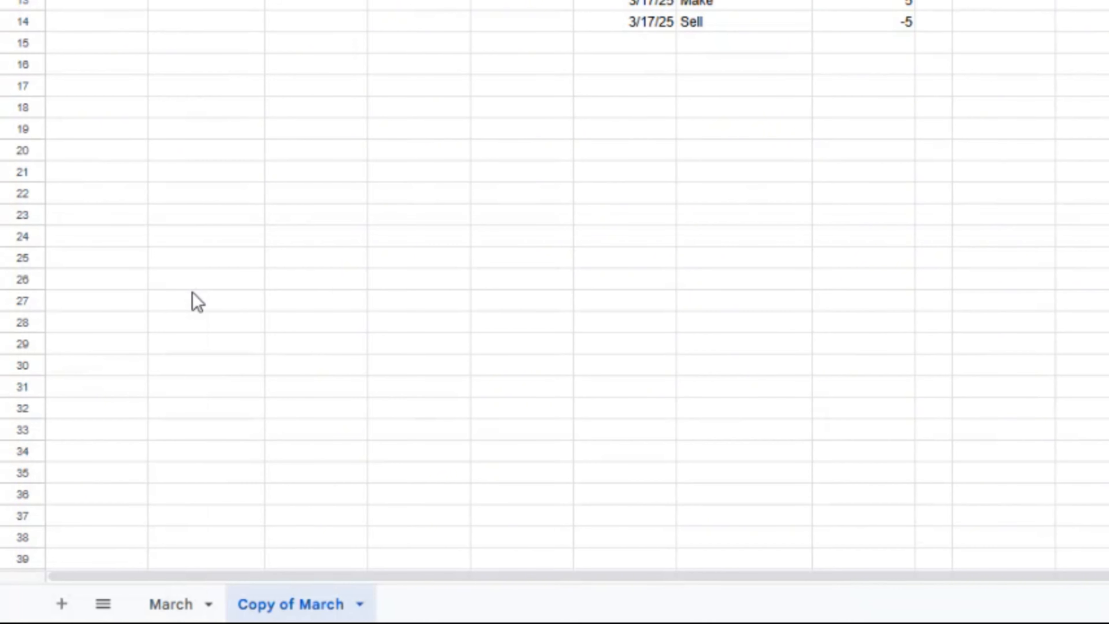
left_click(361, 604)
left_click(277, 352)
type("April")
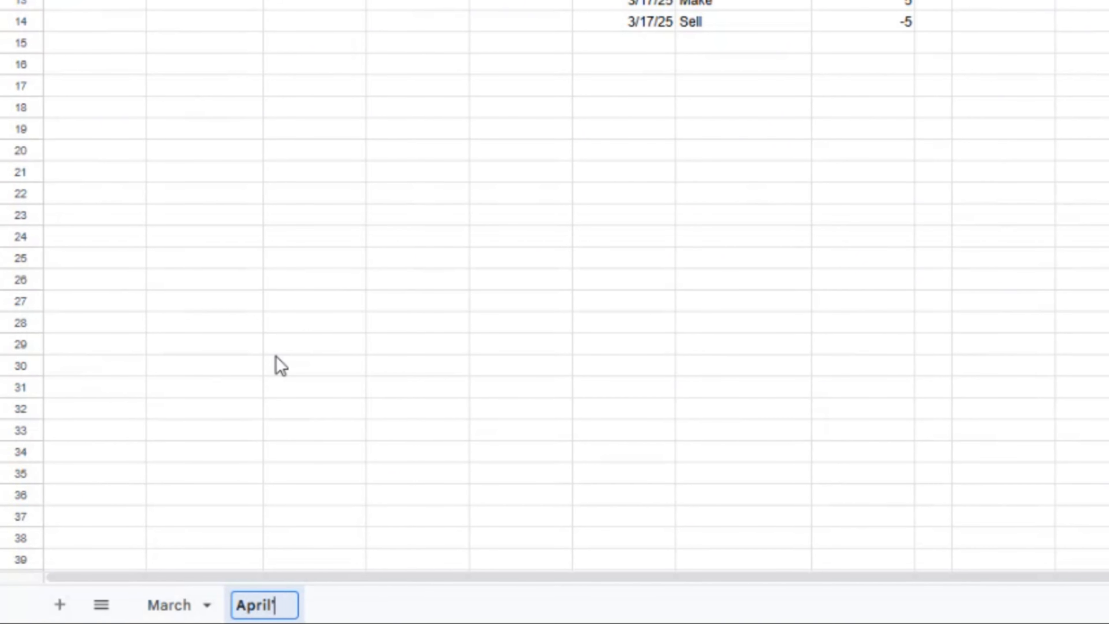
key("Return")
Change the date heading in A2 of the April sheet to APRIL 2025.
left_click(44, 160)
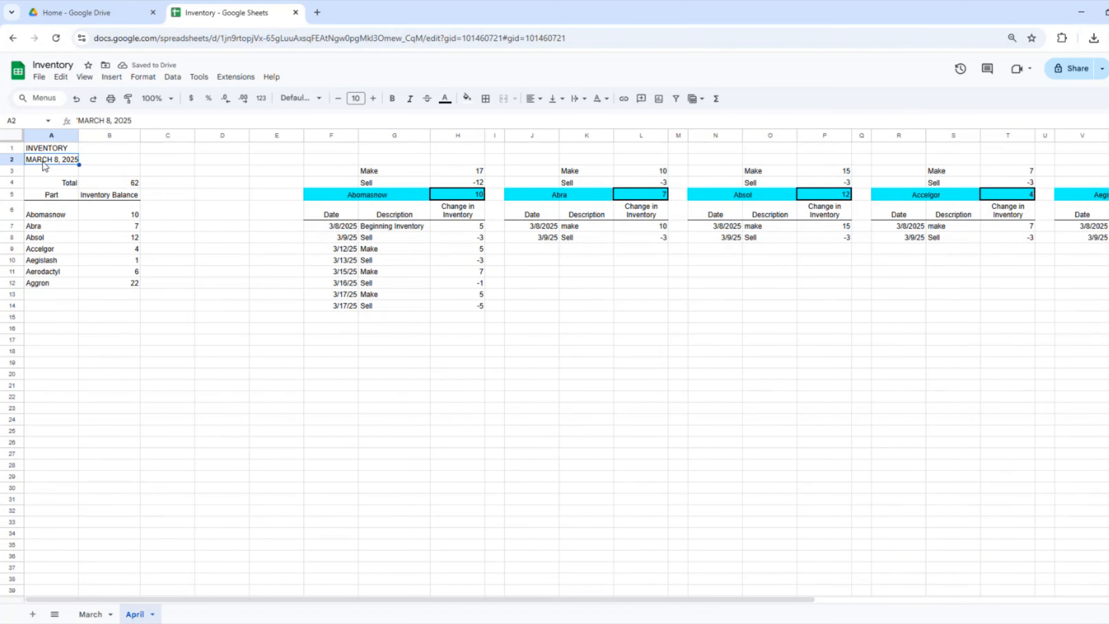
type("'APR")
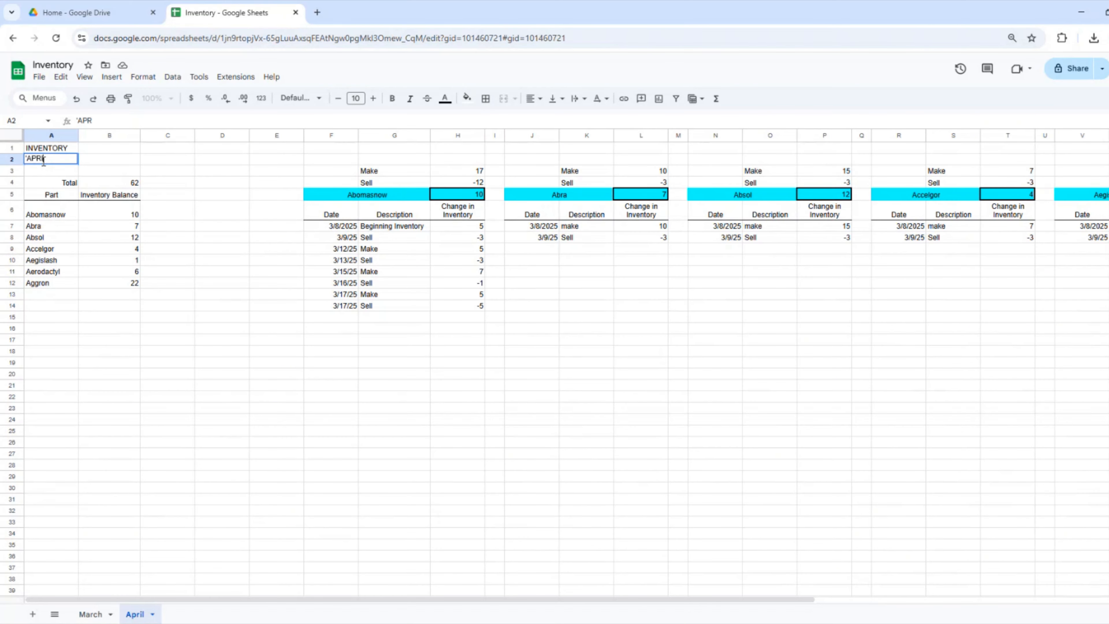
type("IL 2025")
key("Return")
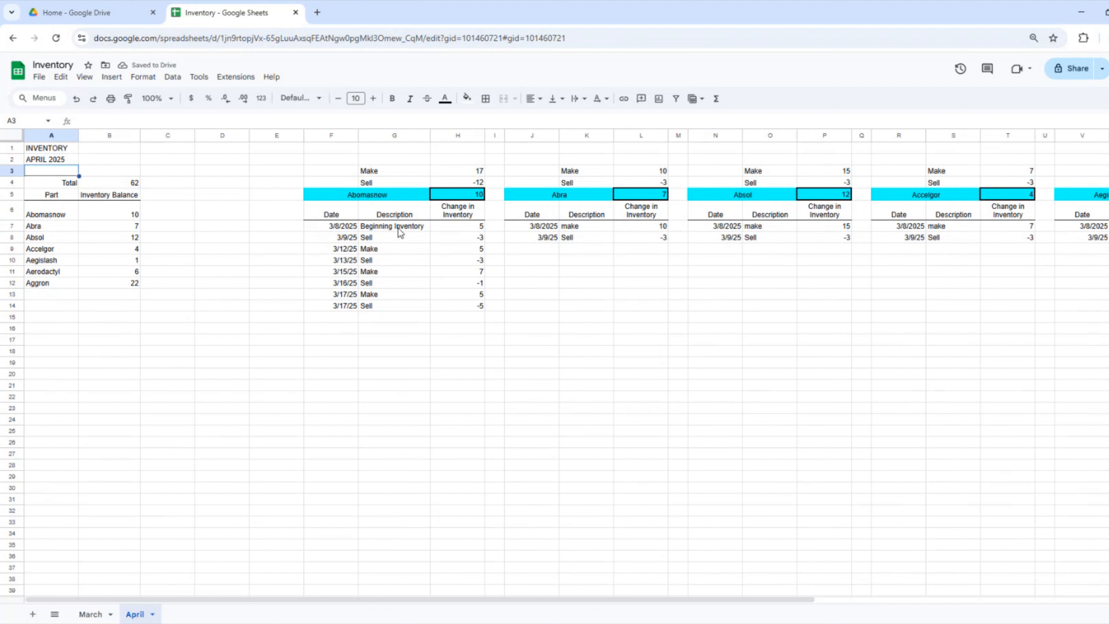
Set Abomasnow's Beginning Inventory amount in H7 of the April sheet to 10.
left_click(445, 227)
type("10")
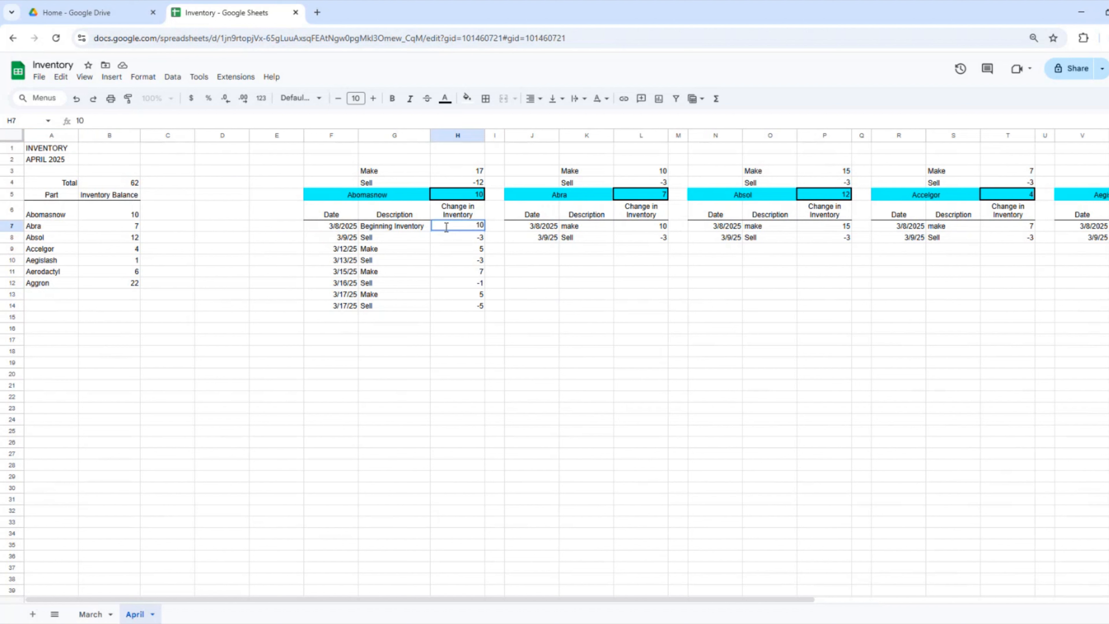
left_click(579, 227)
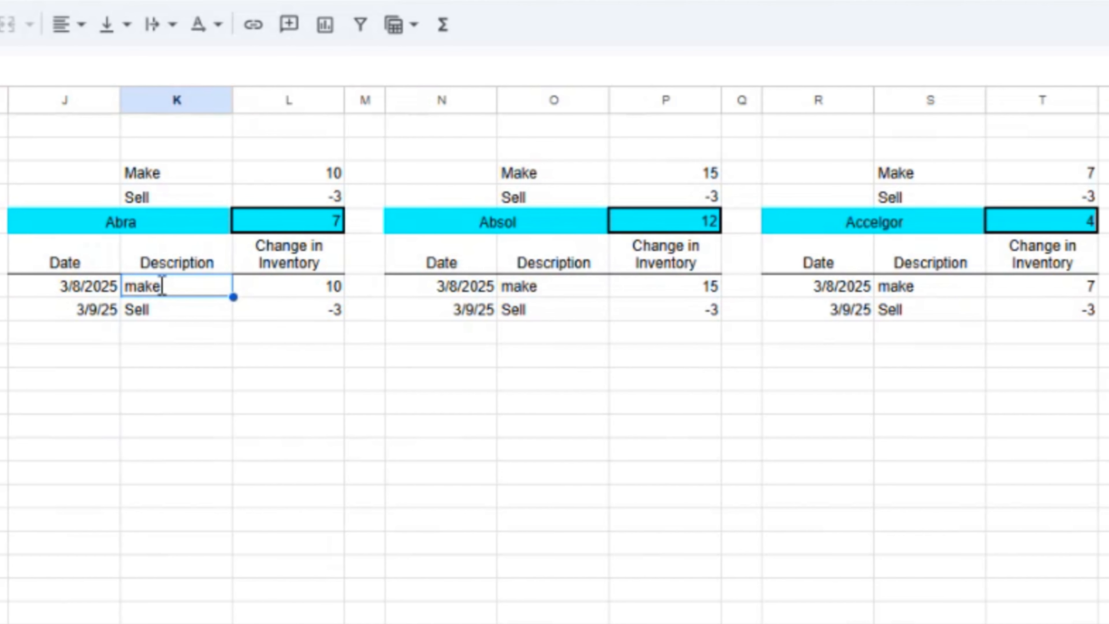
type("bEGINNIN")
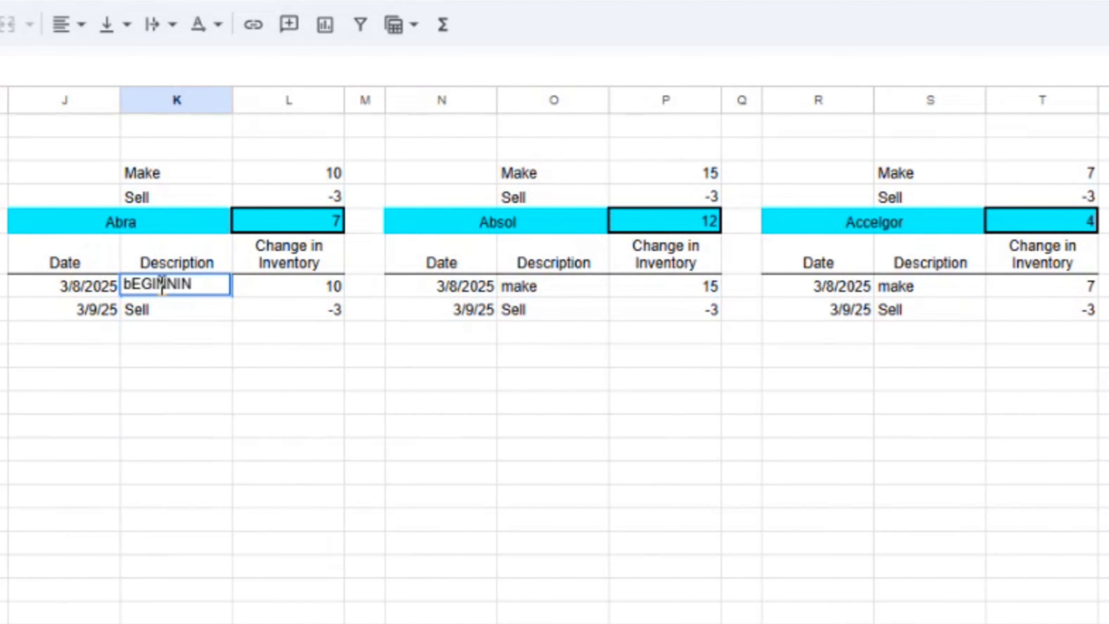
key("BackSpace")
key("BackSpace")
key("BackSpace")
key("BackSpace")
key("BackSpace")
key("BackSpace")
key("BackSpace")
key("BackSpace")
Describe Abra's first log entry as Beginning Inventory and set its amount to 7.
key("Caps_Lock")
type("Beginning Inventory")
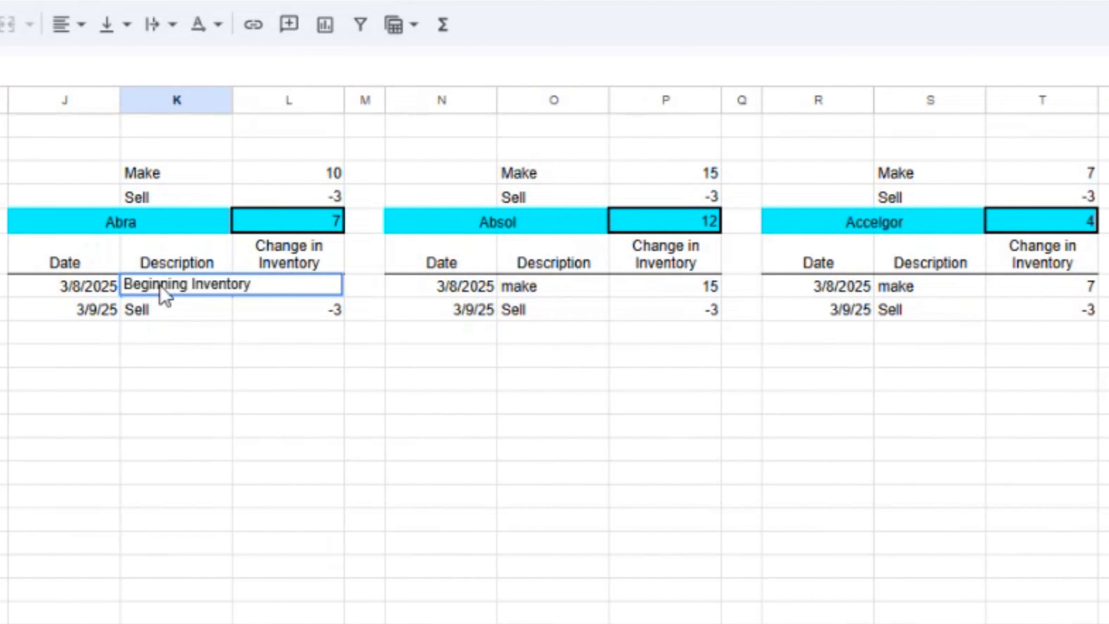
key("Tab")
type("7")
key("Tab")
Replace Absol's first log entry with a 4/1 Beginning Inventory of 12.
key("Tab")
type("4/1")
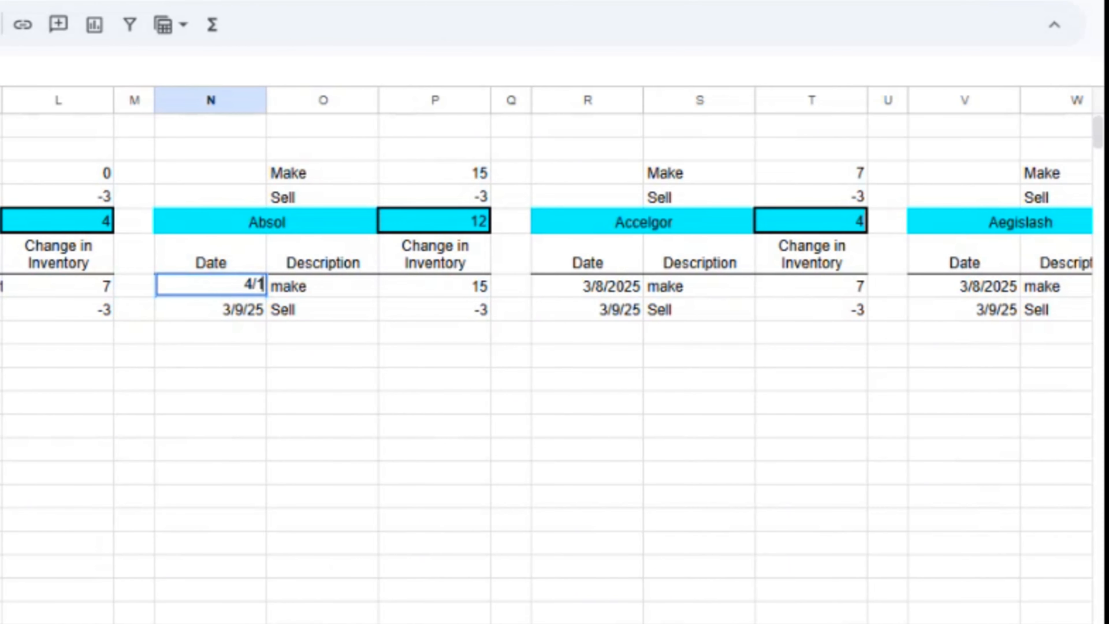
key("Tab")
type("Beginning Inventory")
key("Tab")
type("12")
key("Tab")
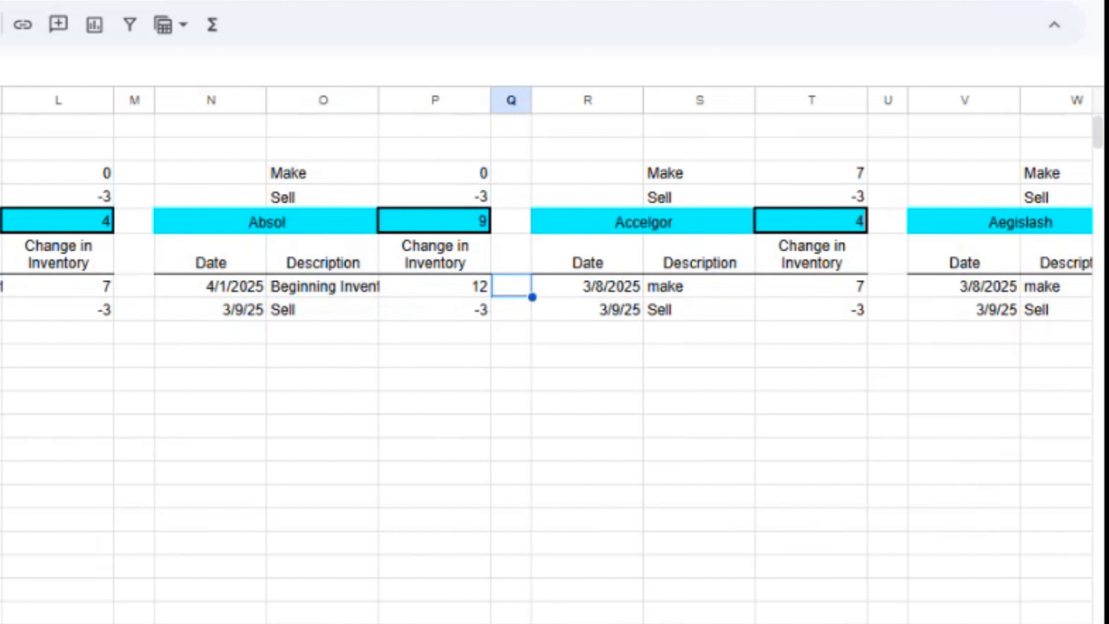
Replace Accelgor's first log entry with a 4/1 Beginning Inventory of 4.
key("Tab")
type("4/1")
key("Tab")
type("Beginning Inventory")
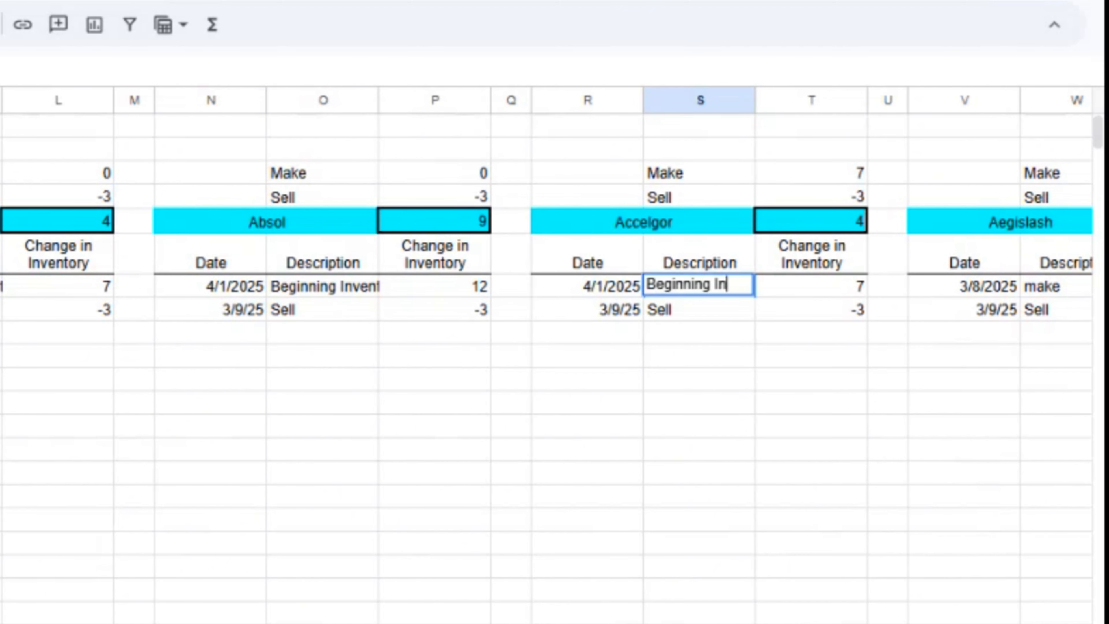
key("Tab")
type("4")
key("Tab")
Replace Aegislash's first log entry with a 4/1 Beginning Inventory of 1.
key("Tab")
type("4/1")
key("Tab")
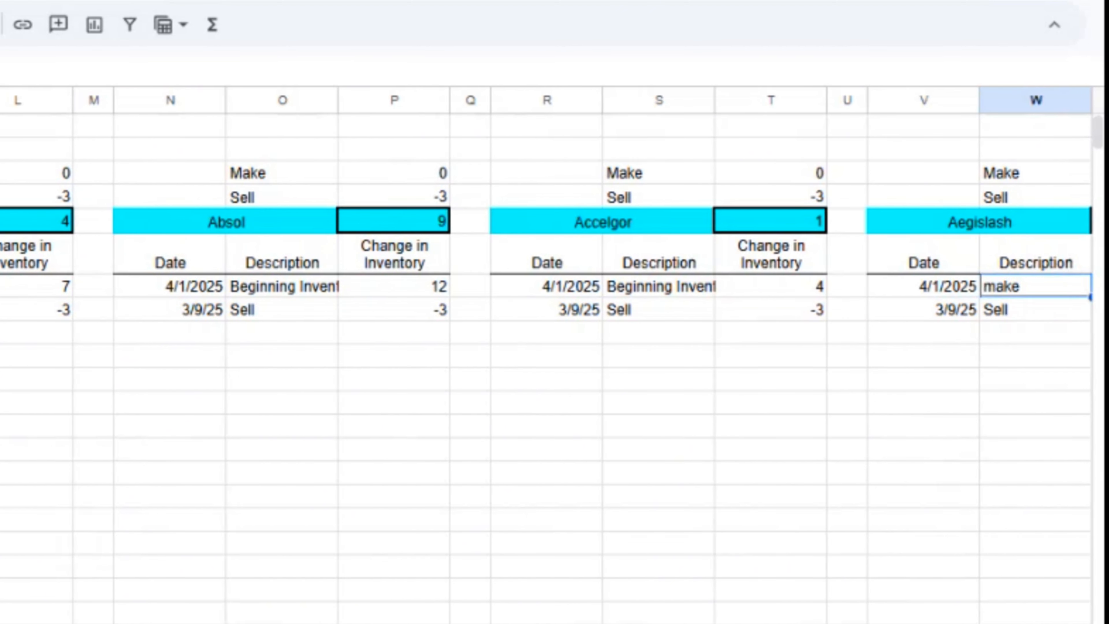
type("Beginning Inventory")
key("Tab")
type("1")
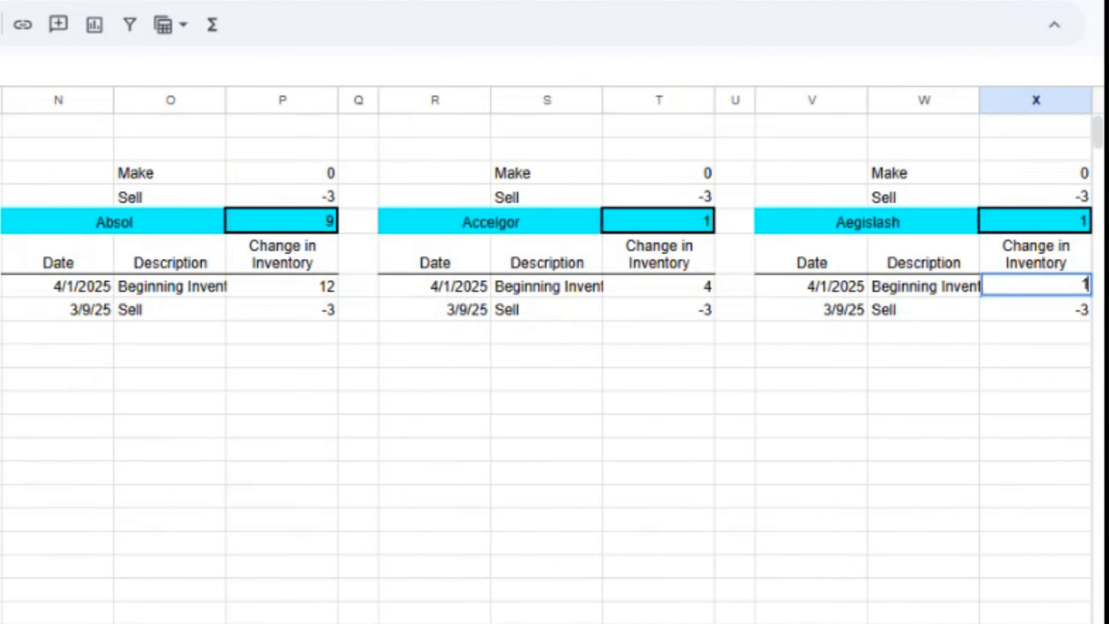
key("Tab")
Replace Aerodactyl's first log entry with a 4/1 Beginning Inventory of 6.
scroll(554, 305, "right", 8)
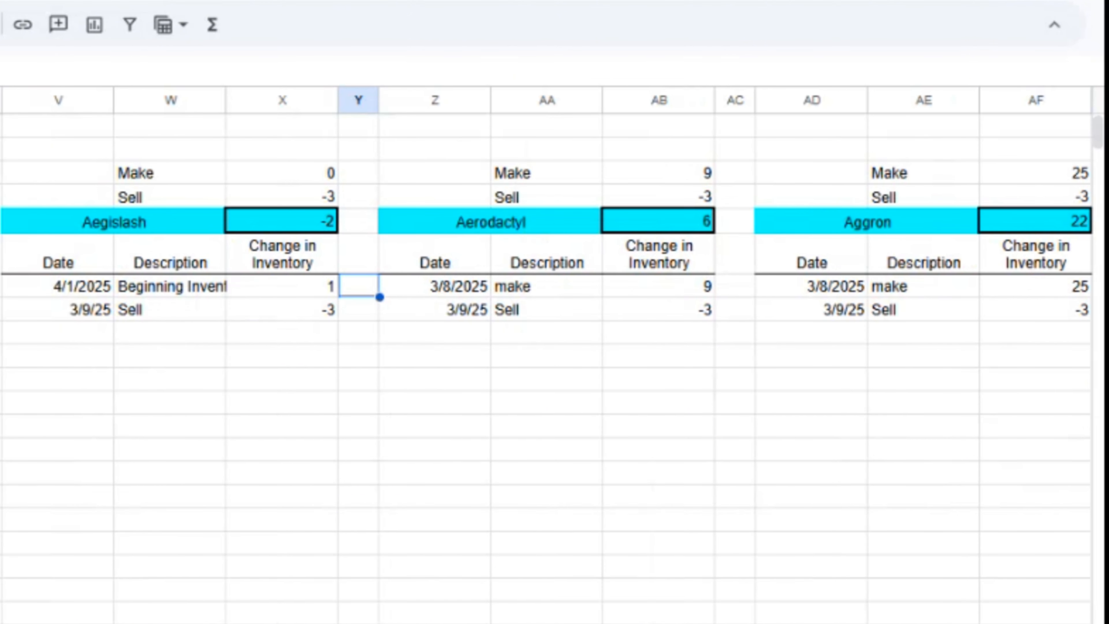
left_click(416, 293)
type("4/1")
key("Tab")
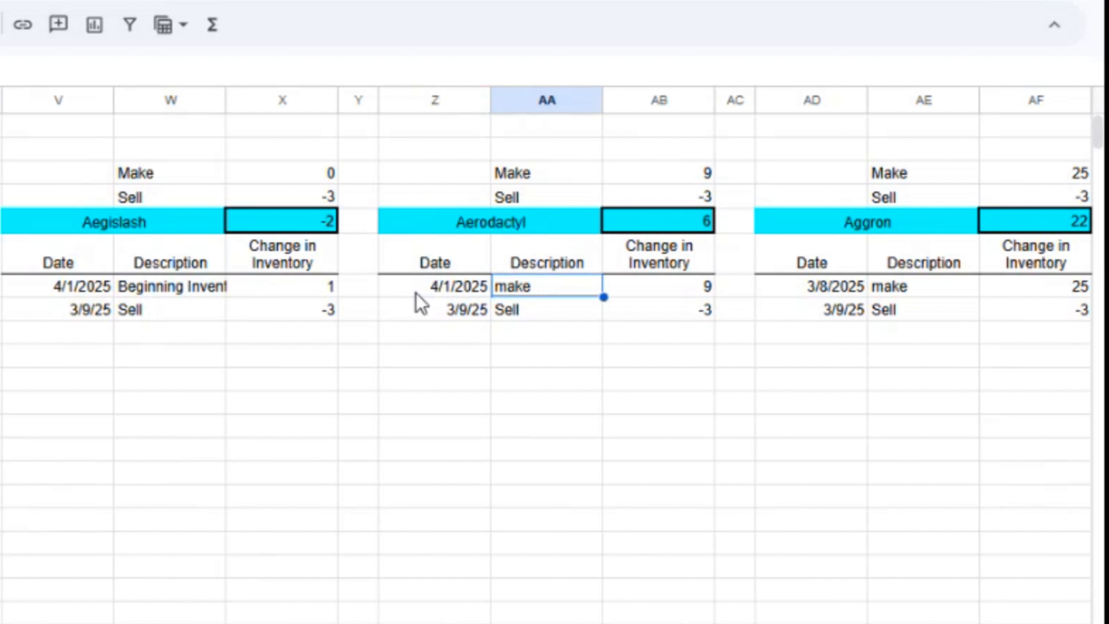
type("Beginning Inventory")
key("Tab")
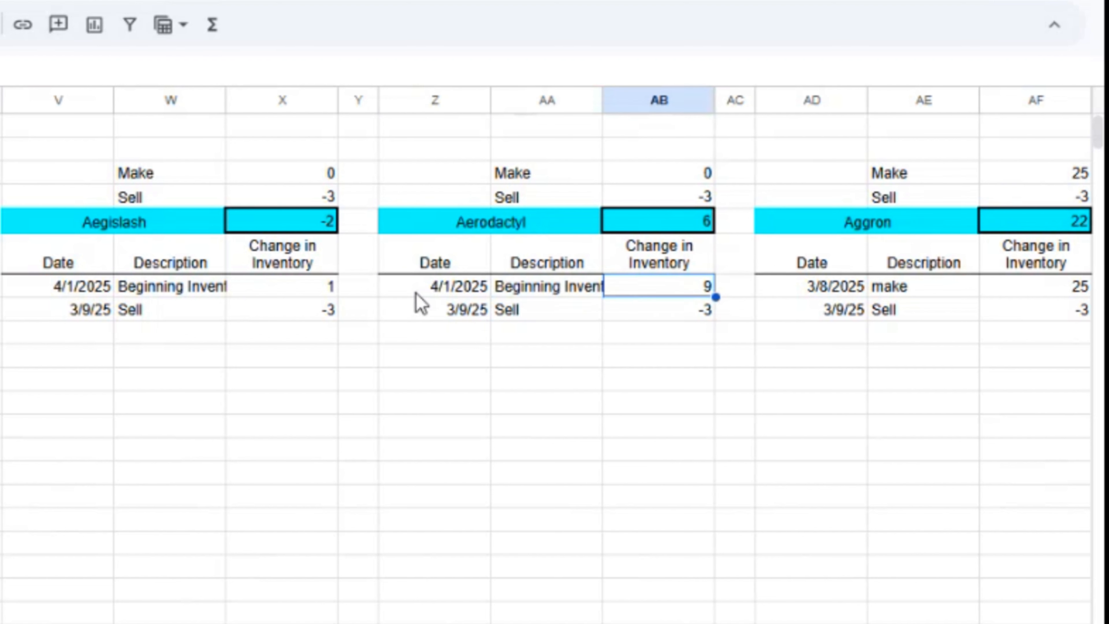
type("6")
key("Tab")
Replace Aggron's first log entry with a 4/1 Beginning Inventory of 22.
key("Tab")
type("4/1")
key("Tab")
type("Beginning Inventory")
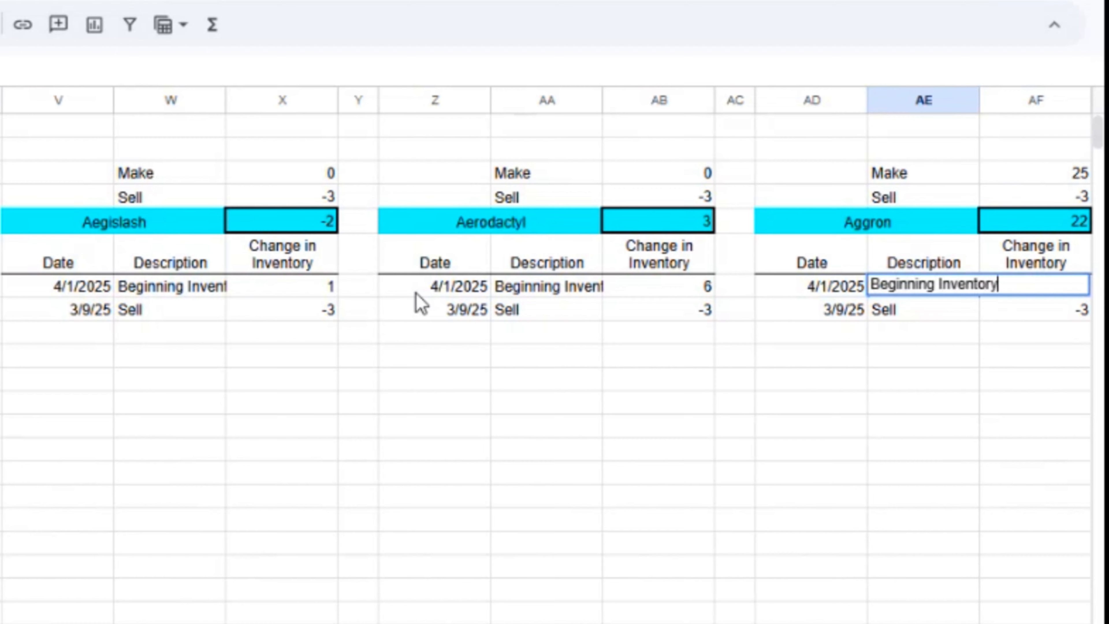
key("Tab")
type("22")
left_click(419, 305)
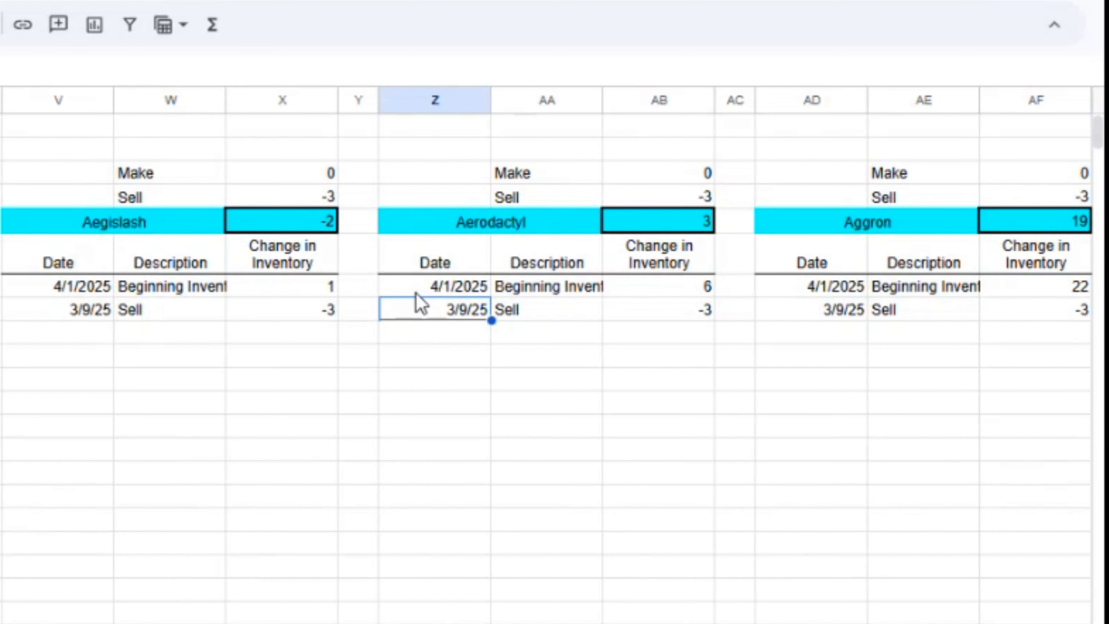
Change the Beginning Inventory dates of Abomasnow and Abra to 4/1.
scroll(104, 297, "left", 15)
left_click(104, 288)
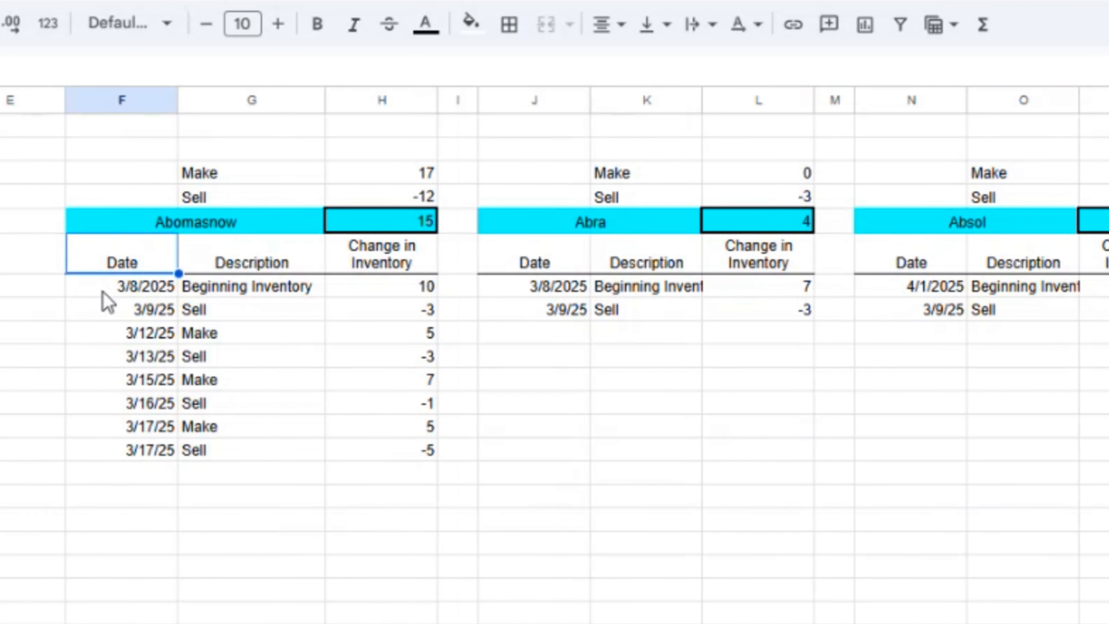
type("4/1")
left_click(524, 291)
type("4/1")
left_click(544, 367)
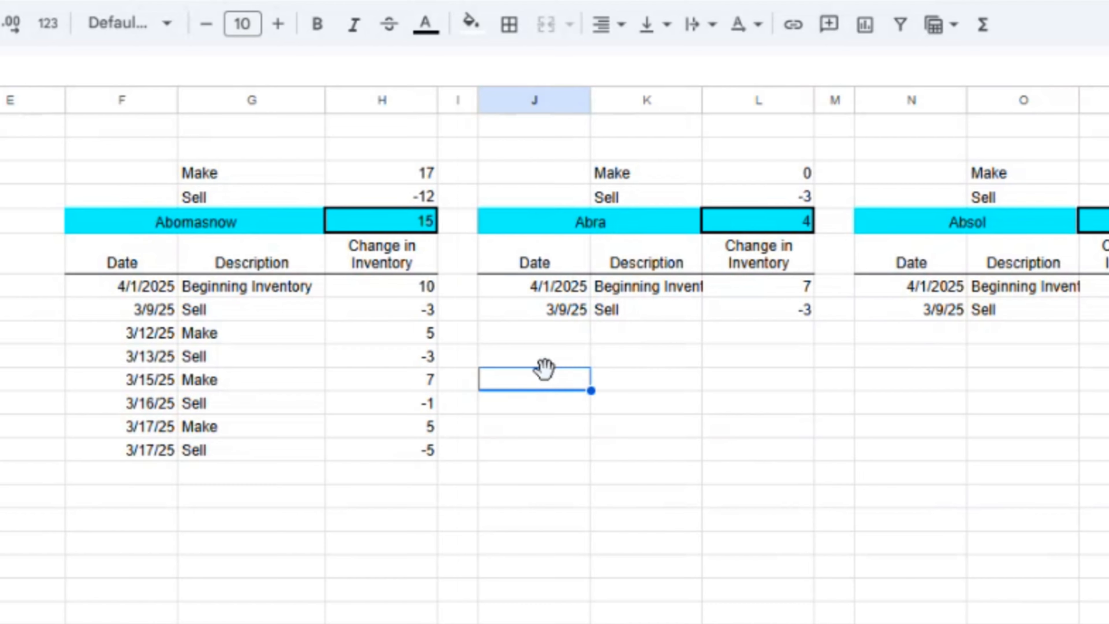
Clear the old March entries below the Beginning Inventory row in all item logs, range F8:AF16.
left_click(145, 316)
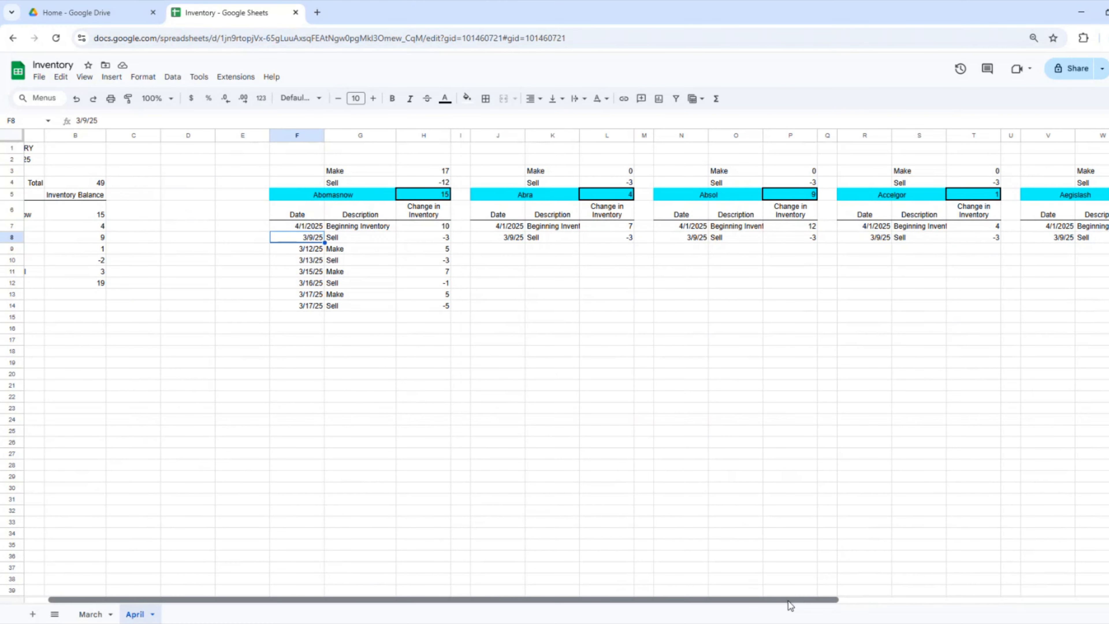
left_click_drag(788, 600, 1076, 600)
left_click(1105, 329, "shift")
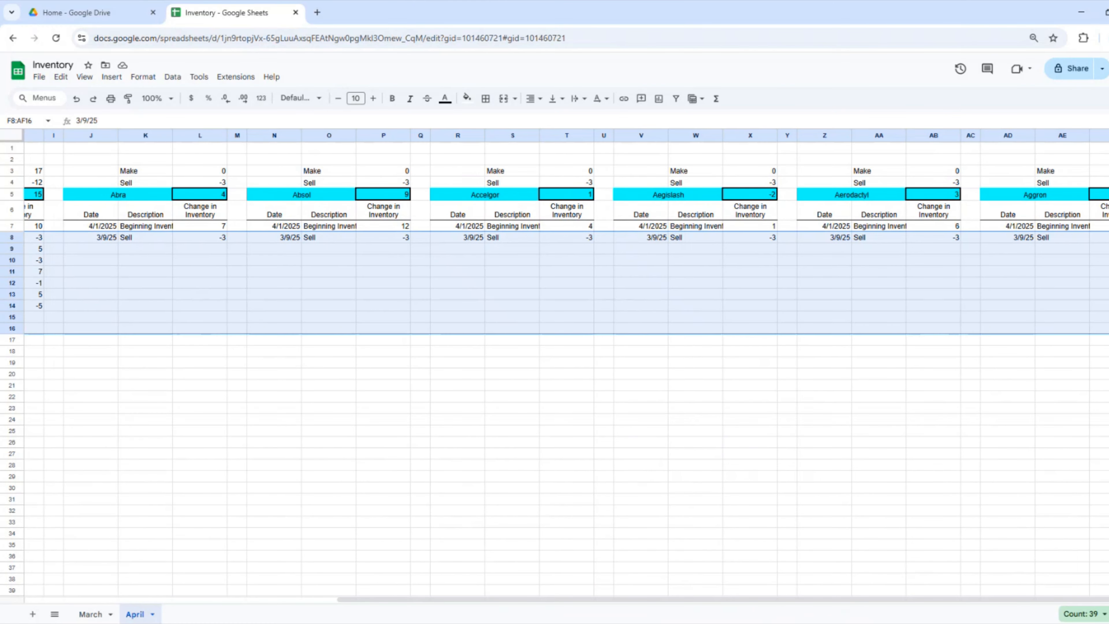
key("Delete")
Log a 4/3/25 Make of 5 in Abomasnow's April log, directly below its Beginning Inventory row.
left_click_drag(914, 599, 601, 454)
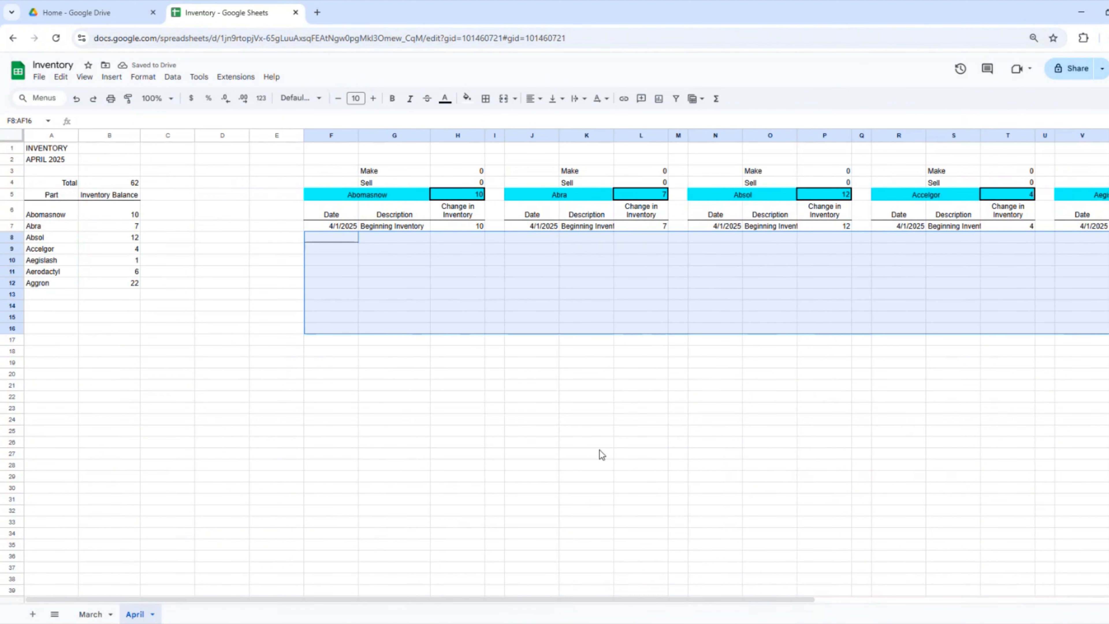
left_click(347, 240)
type("4/3/25")
key("Tab")
type("Make")
key("Tab")
type("5")
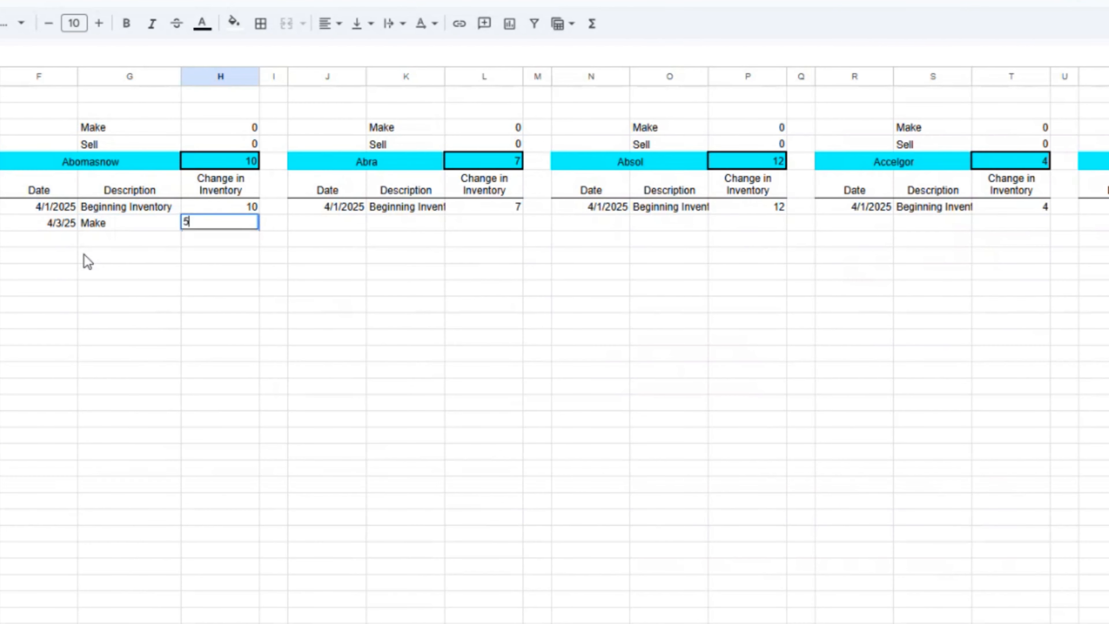
key("Tab")
Log a 4/3/25 Make of 7 in Abra's April log, directly below its Beginning Inventory row.
key("Tab")
type("4/3/24")
key("BackSpace")
key("BackSpace")
key("BackSpace")
key("BackSpace")
key("BackSpace")
type("/3/25")
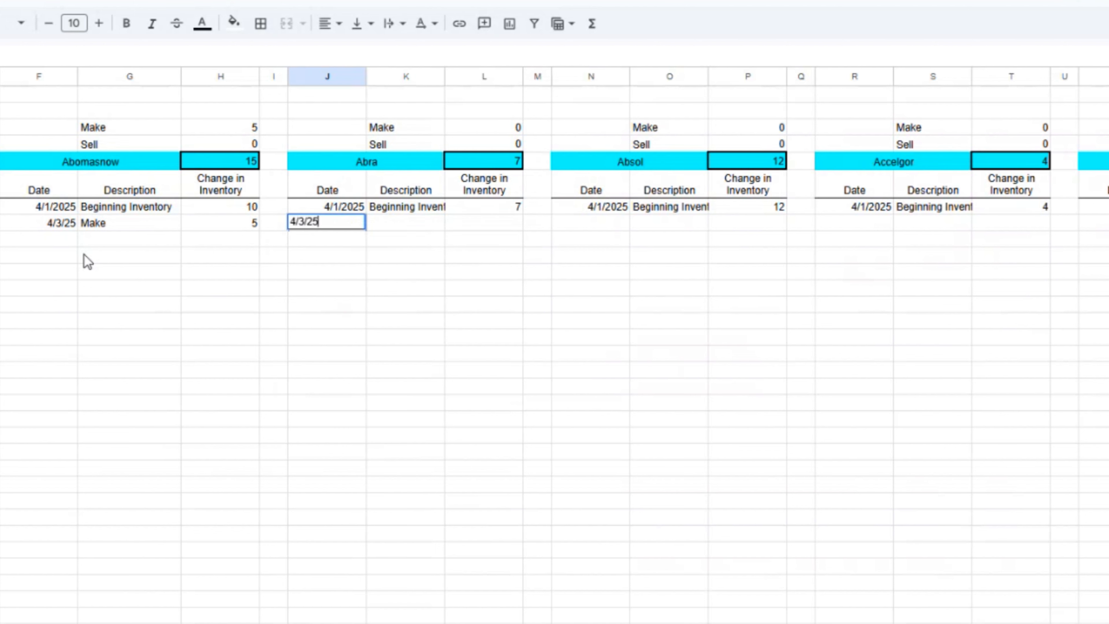
key("Tab")
type("Make")
key("Tab")
type("7")
key("Tab")
Log a 4/3/25 Make of 8 in Absol's April log, directly below its Beginning Inventory row.
key("Tab")
type("4/3/25")
key("Tab")
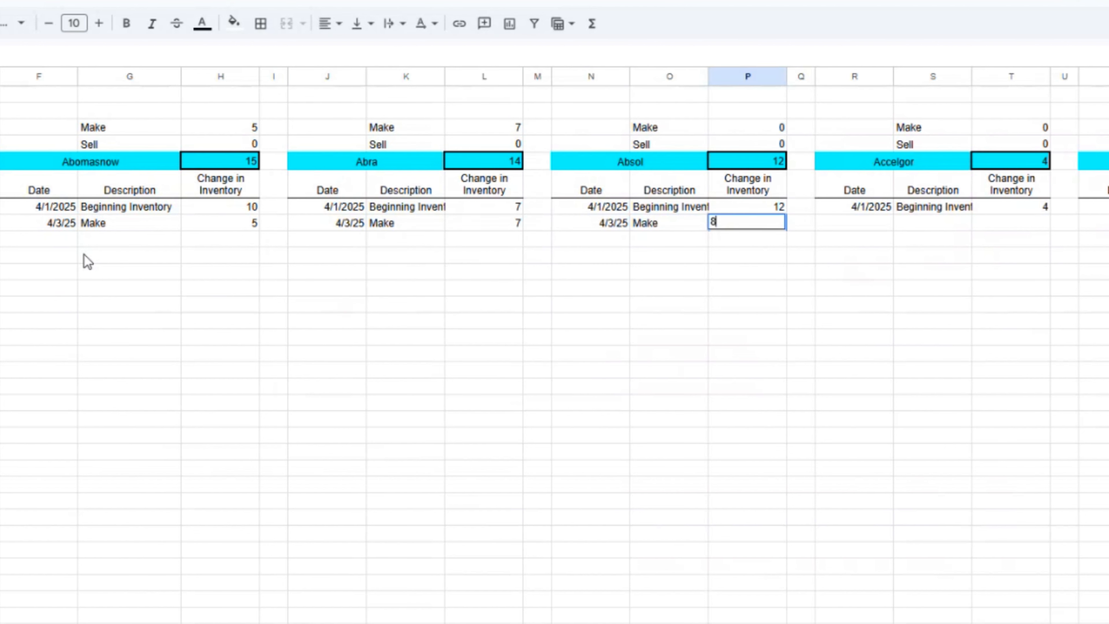
key("Return")
Add a 4/4/25 Sell entry of -7 to Abomasnow's log in row 9.
type("4/4/25")
key("Tab")
type("Sell")
key("Tab")
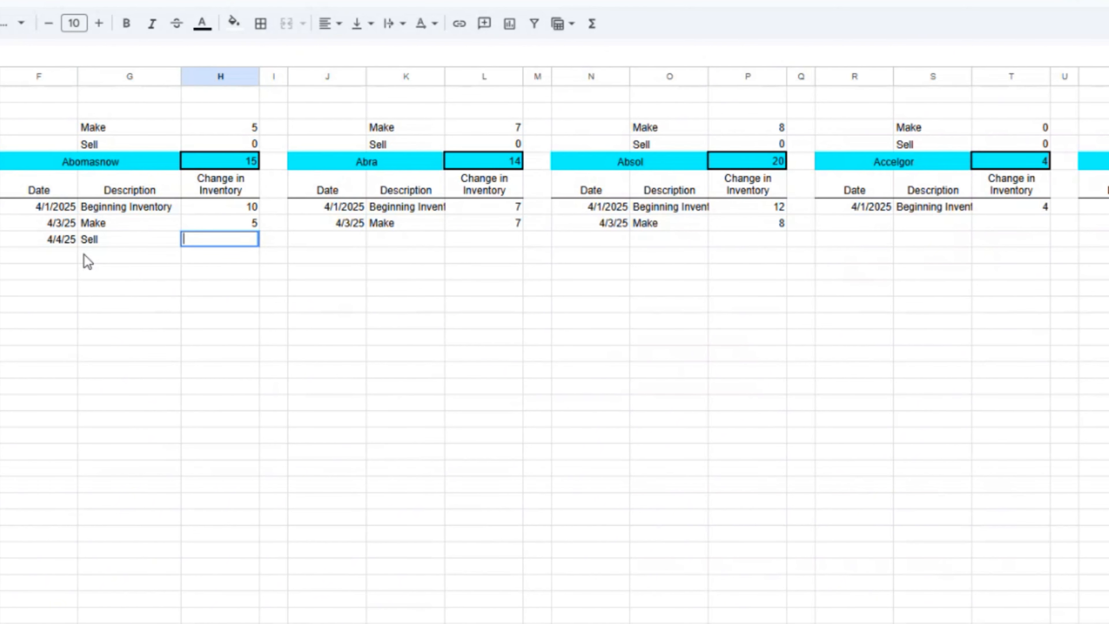
type("-7")
key("Tab")
Add a 4/4/25 Sell entry of -3 to Accelgor's log in row 9.
key("Tab")
key("Tab")
key("Tab")
key("Tab")
key("Tab")
key("Tab")
key("Tab")
key("Tab")
key("Tab")
type("4/4/25")
key("Tab")
type("Sell")
key("Tab")
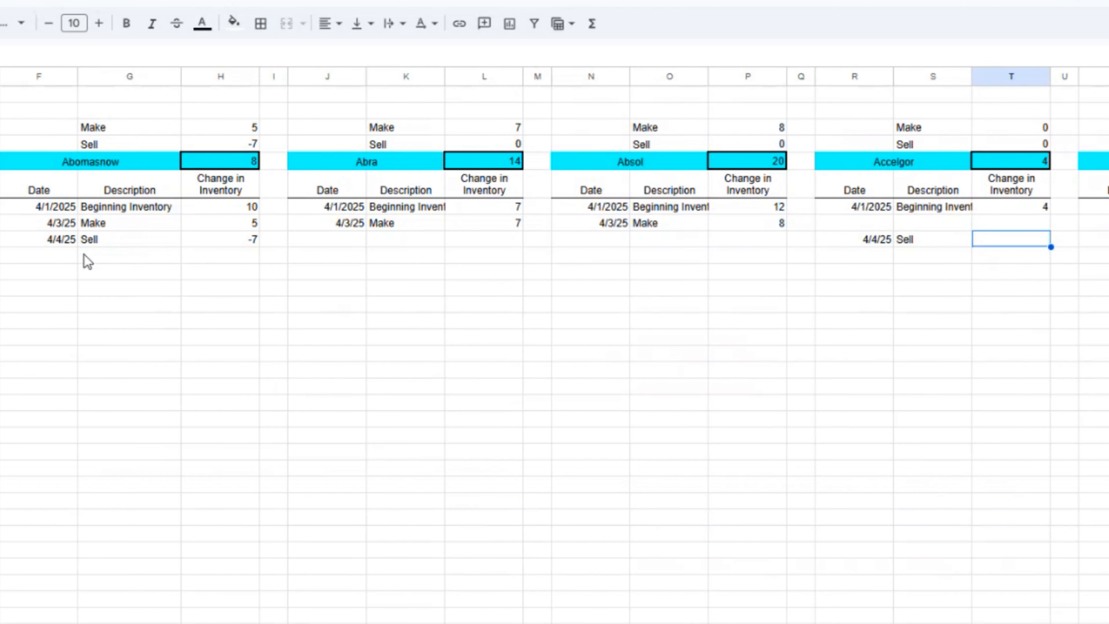
type("-3")
key("Return")
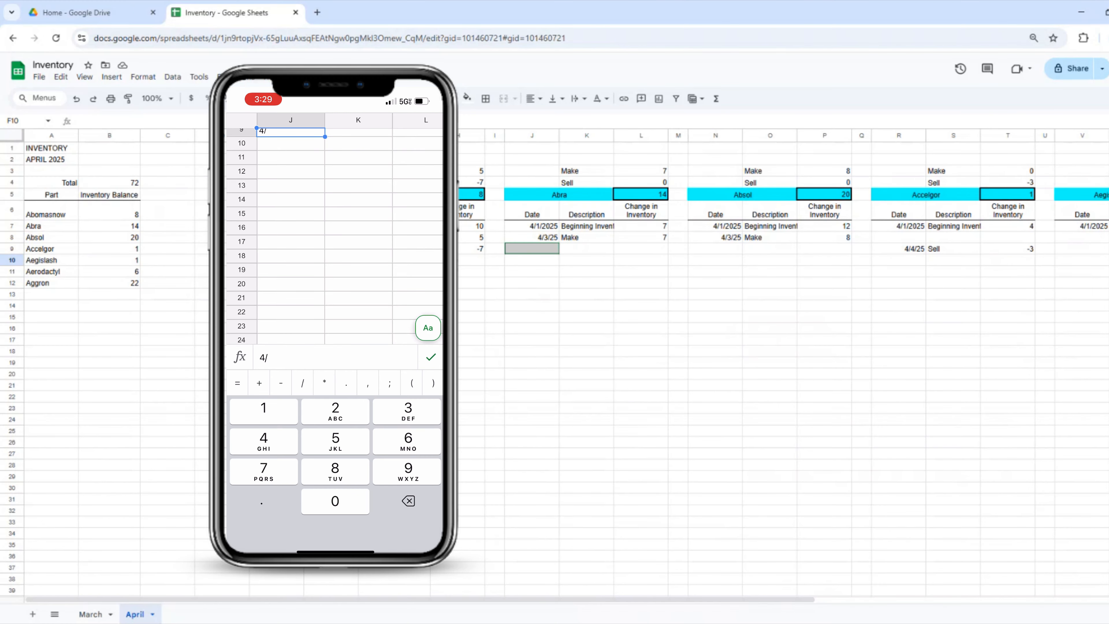
In the Google Sheets phone app, add a 4/5/25 Sell entry of -3 to Abra's log in row 9.
type("5/25")
left_click(431, 357)
left_click(359, 222)
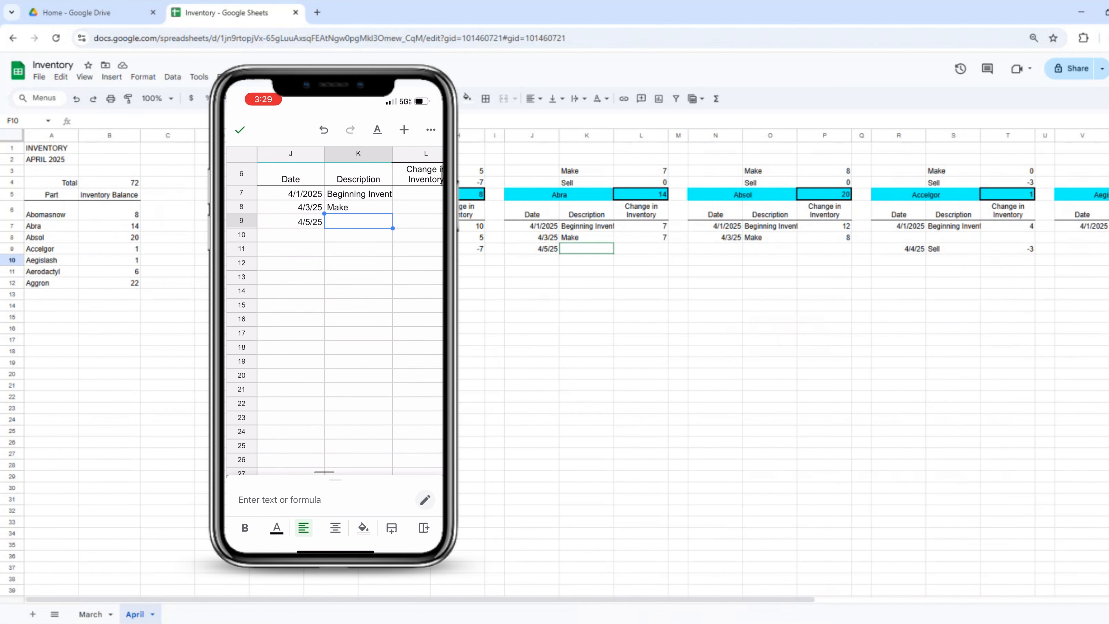
left_click(358, 222)
left_click(428, 328)
type("Sell")
left_click(430, 332)
double_click(408, 198)
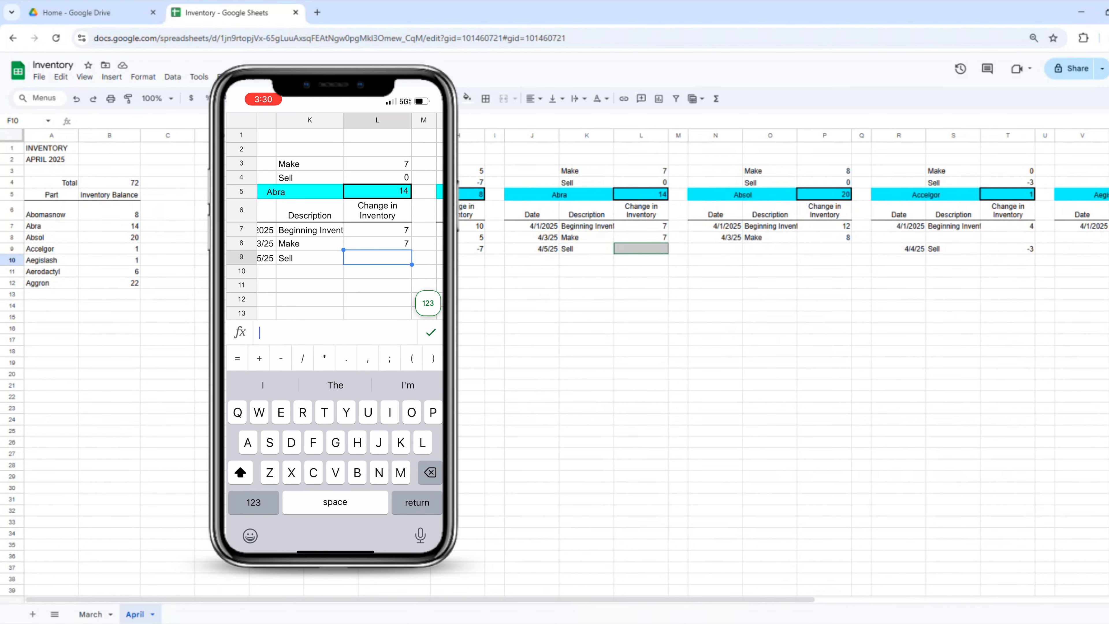
left_click(428, 303)
type("-3")
left_click(431, 357)
Add a 4/4/25 Sell entry of -11 to Absol's log in row 9 and return to the inventory balance list.
scroll(334, 291, "right", 3)
double_click(332, 292)
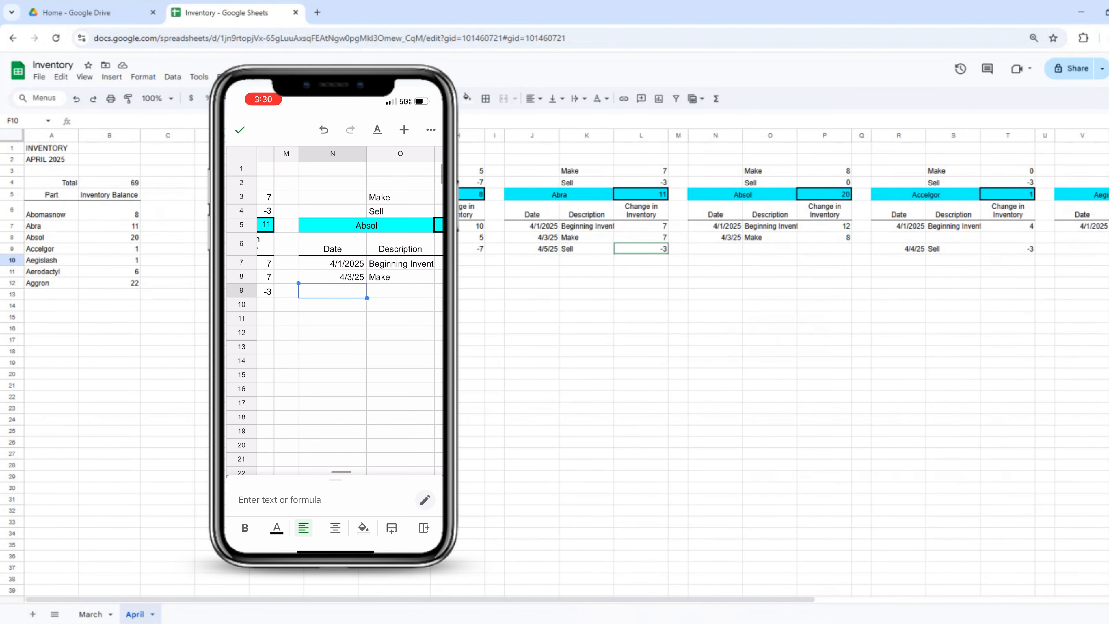
type("4/4/25")
left_click(431, 357)
double_click(401, 215)
left_click(428, 327)
type("Sell")
left_click(430, 332)
scroll(334, 262, "right", 2)
double_click(381, 215)
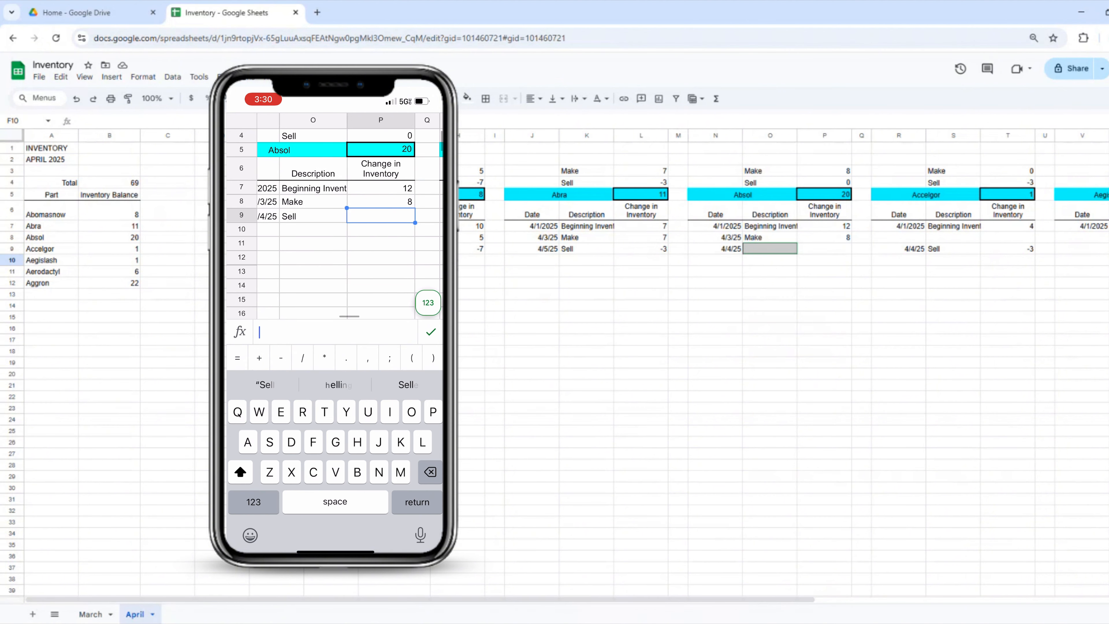
left_click(428, 303)
type("-11")
left_click(430, 357)
scroll(334, 262, "left", 10)
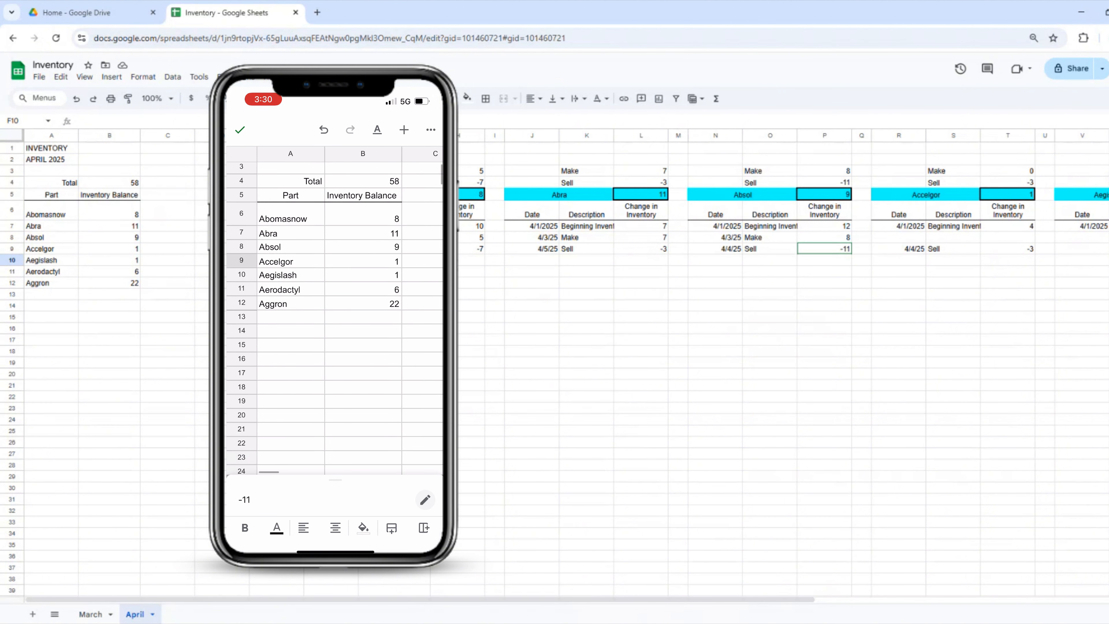
scroll(334, 262, "up", 1)
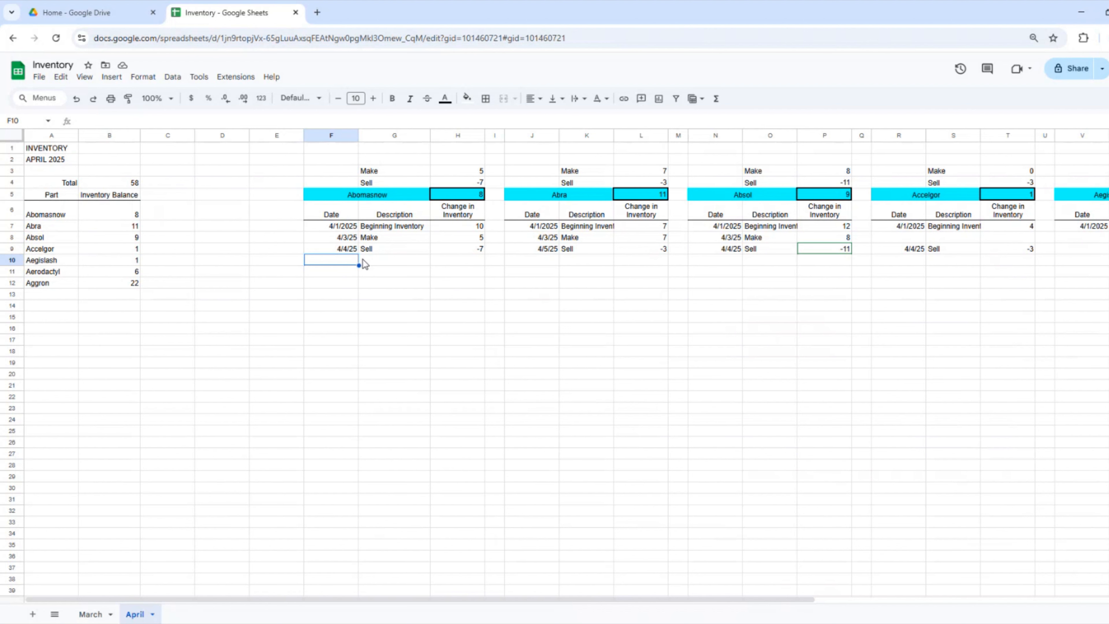